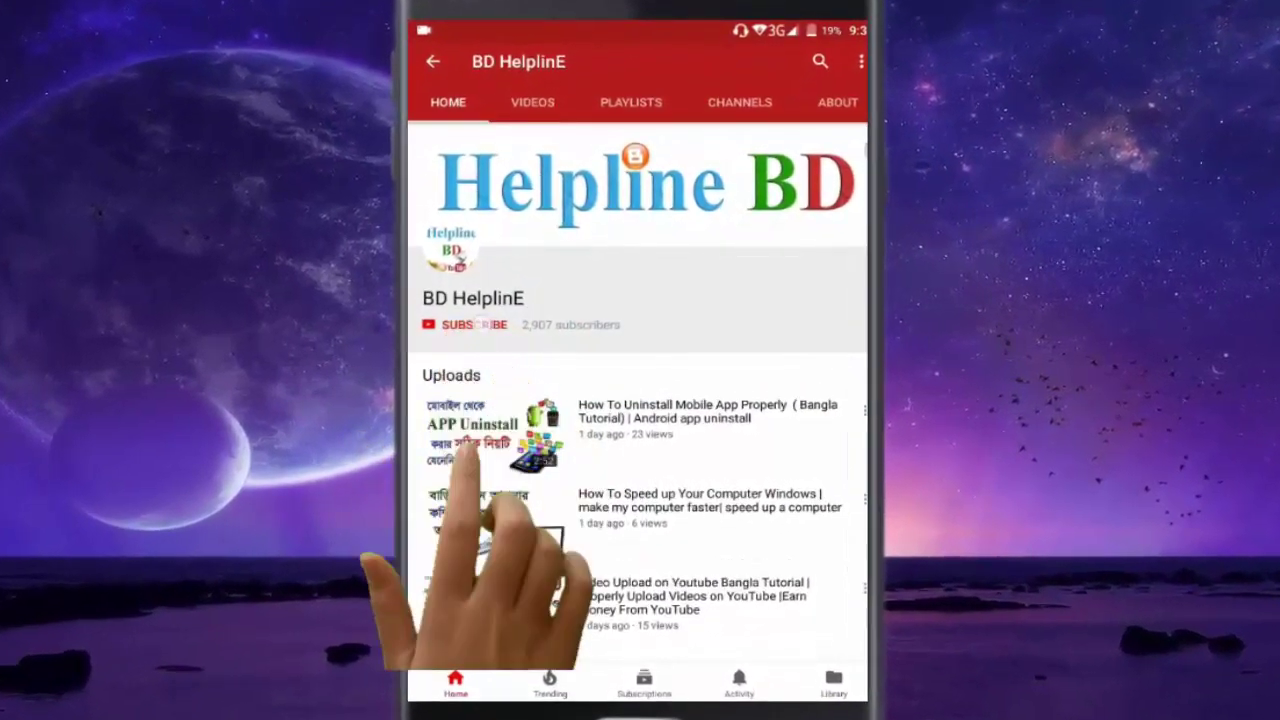
Subscribe to BD HelplinE on YouTube and enable bell notifications for all new uploads
left_click(458, 325)
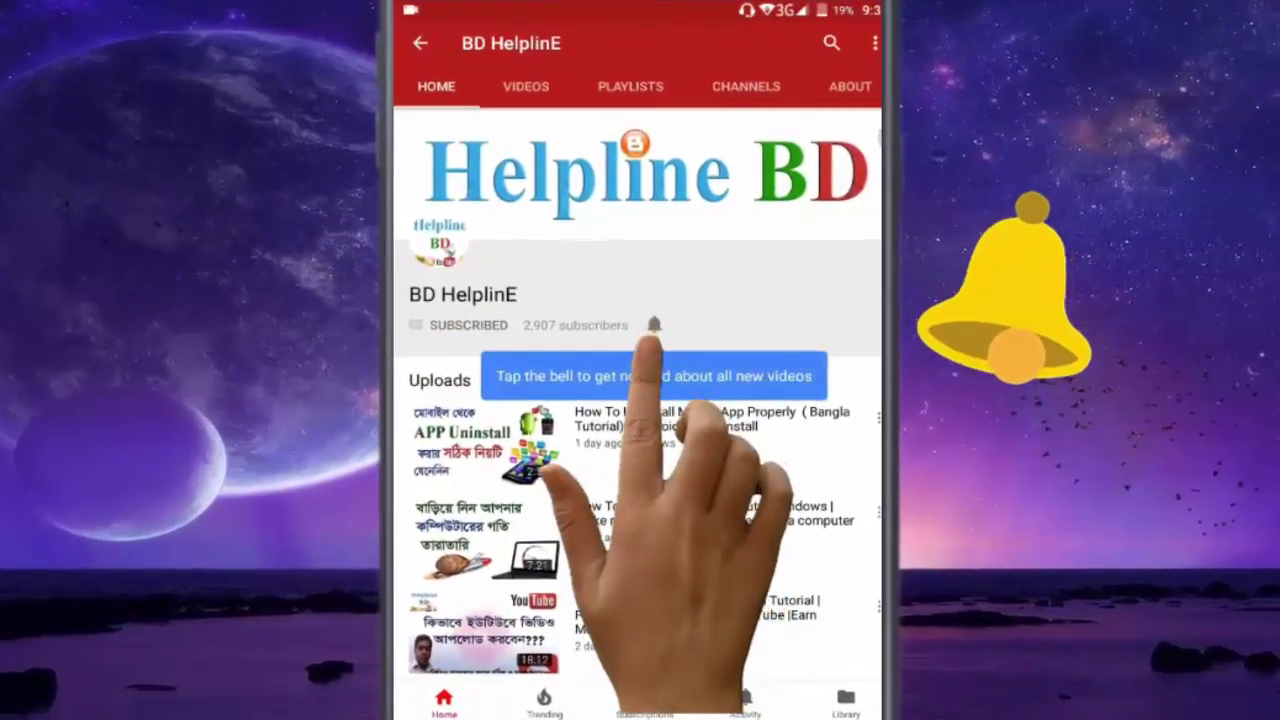
left_click(654, 325)
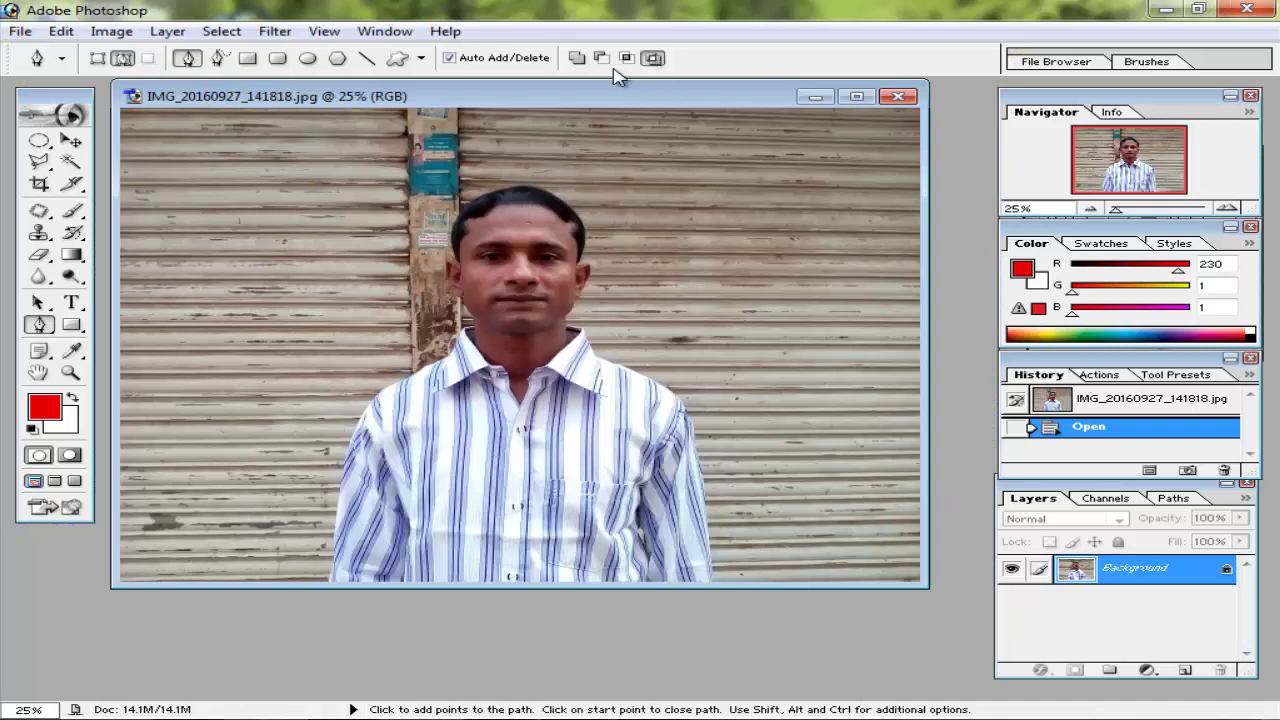
Nudge the photo window right and switch to the Crop tool for a 1.6 × 2 in, 300 ppi crop
mouse_move(610, 104)
left_mouse_down()
mouse_move(648, 106)
mouse_move(644, 124)
left_mouse_up()
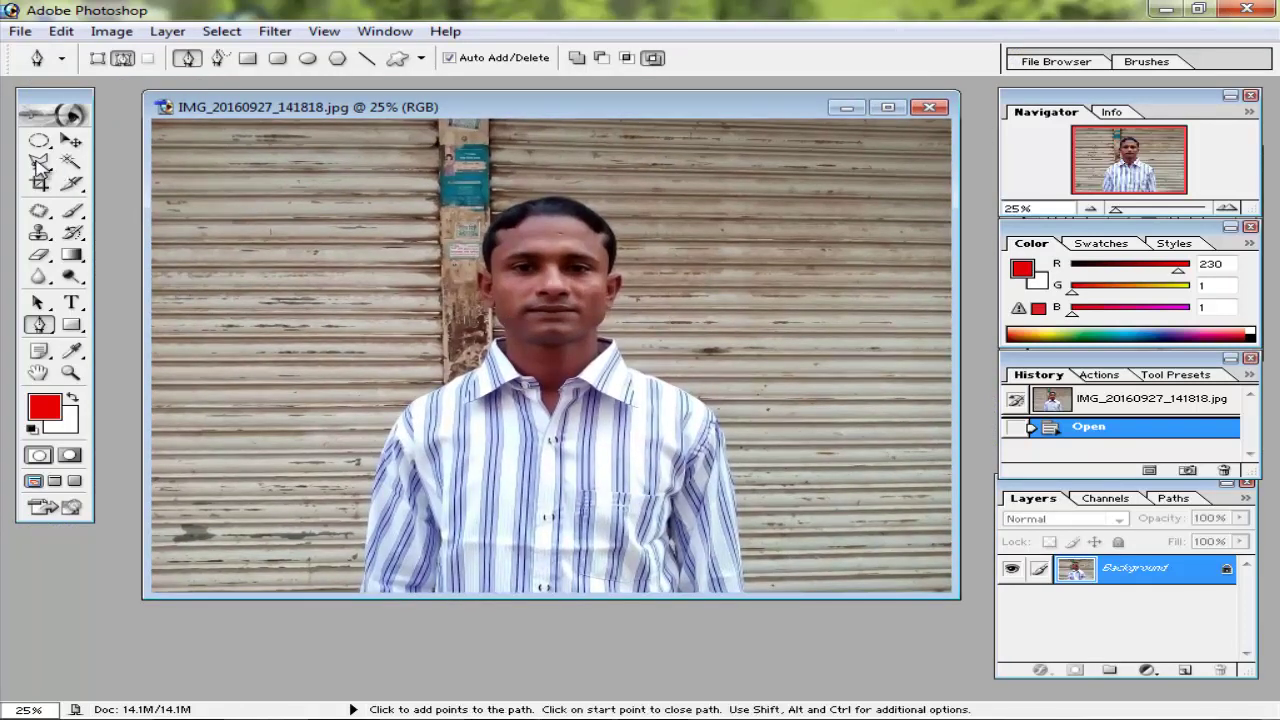
left_click(68, 145)
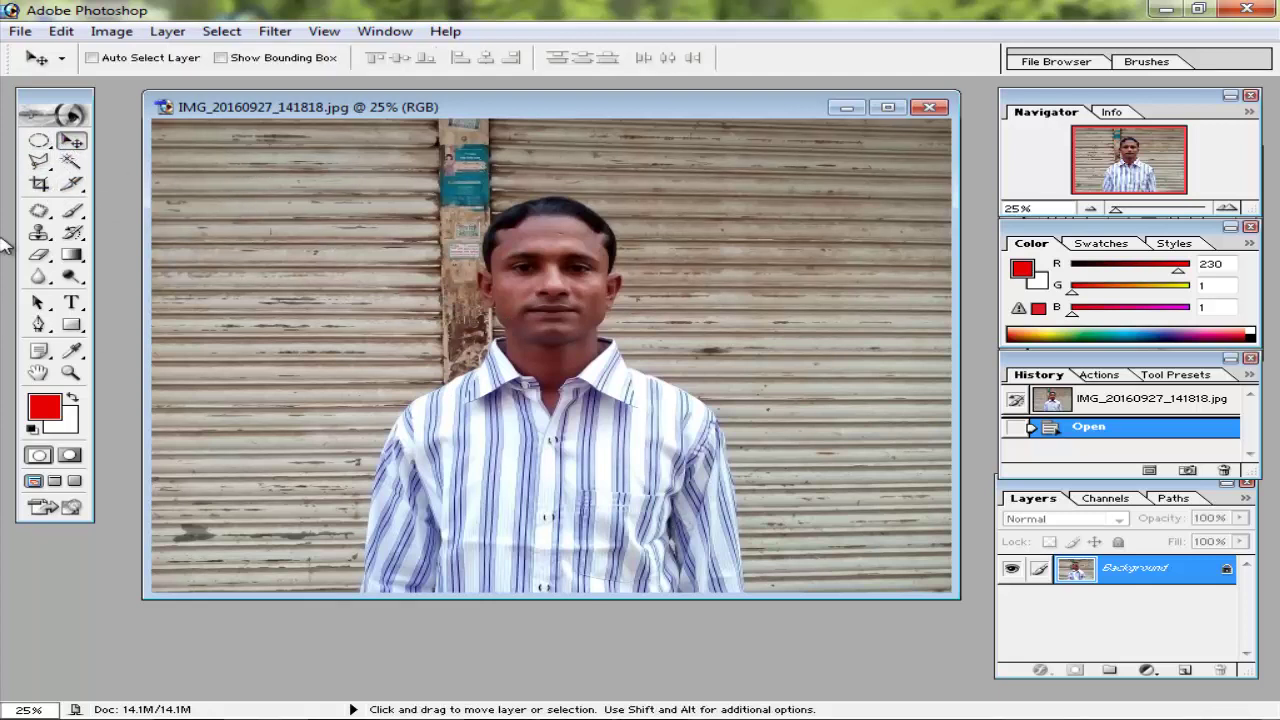
left_click(40, 185)
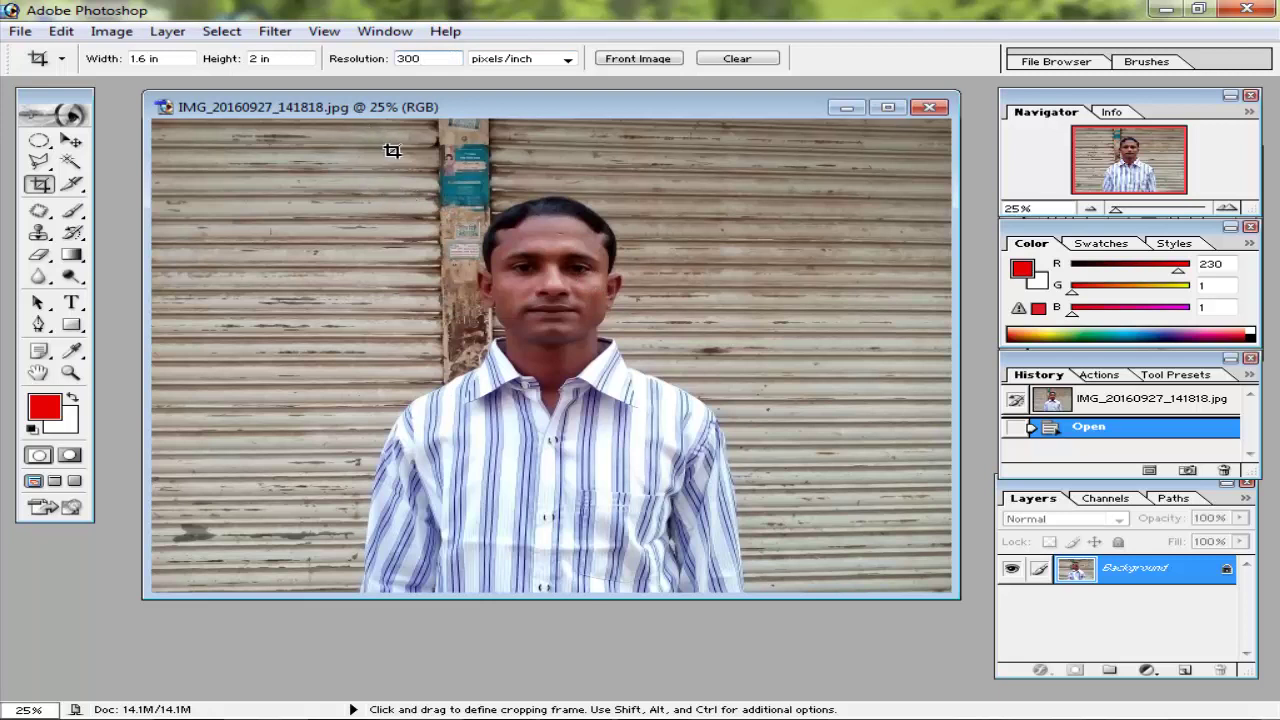
Enter the 1.6 × 2 in crop size and crop the photo around the man's head and shoulders
left_click_drag(175, 61, 128, 61)
left_click(281, 60)
left_click_drag(629, 413, 706, 478)
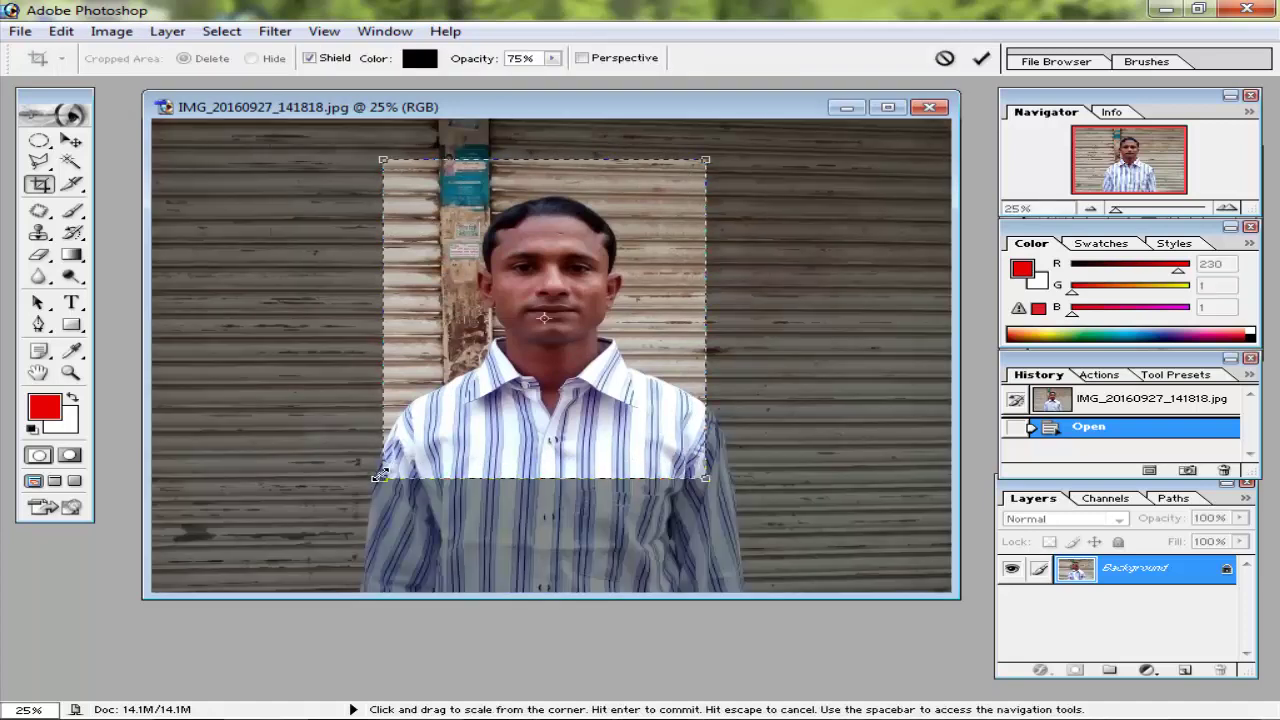
left_click_drag(380, 476, 394, 470)
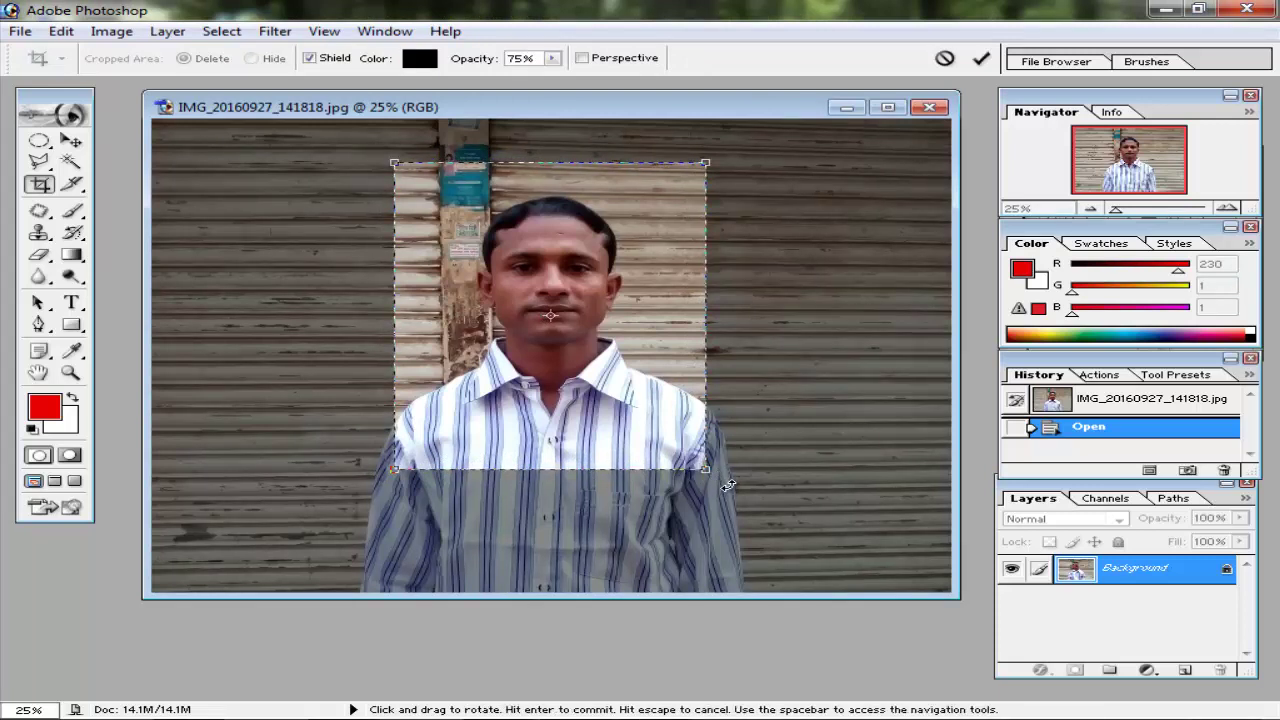
left_click_drag(731, 482, 739, 472)
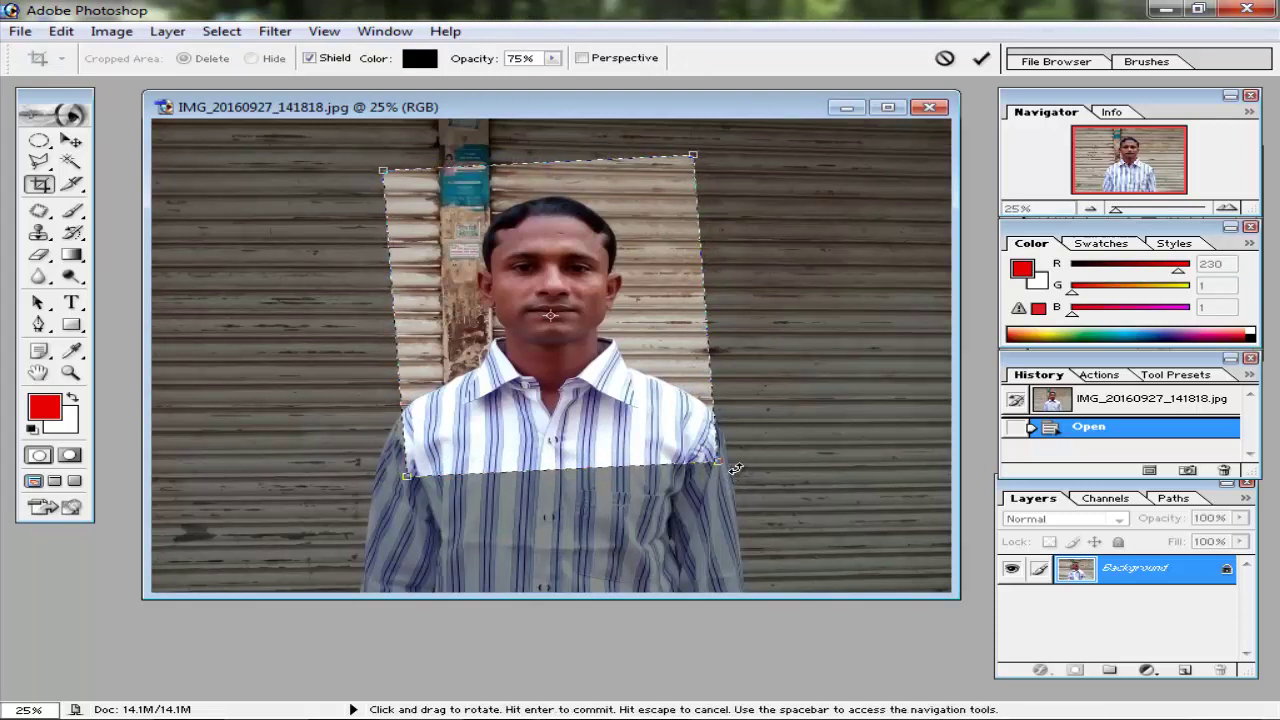
left_click_drag(735, 470, 733, 477)
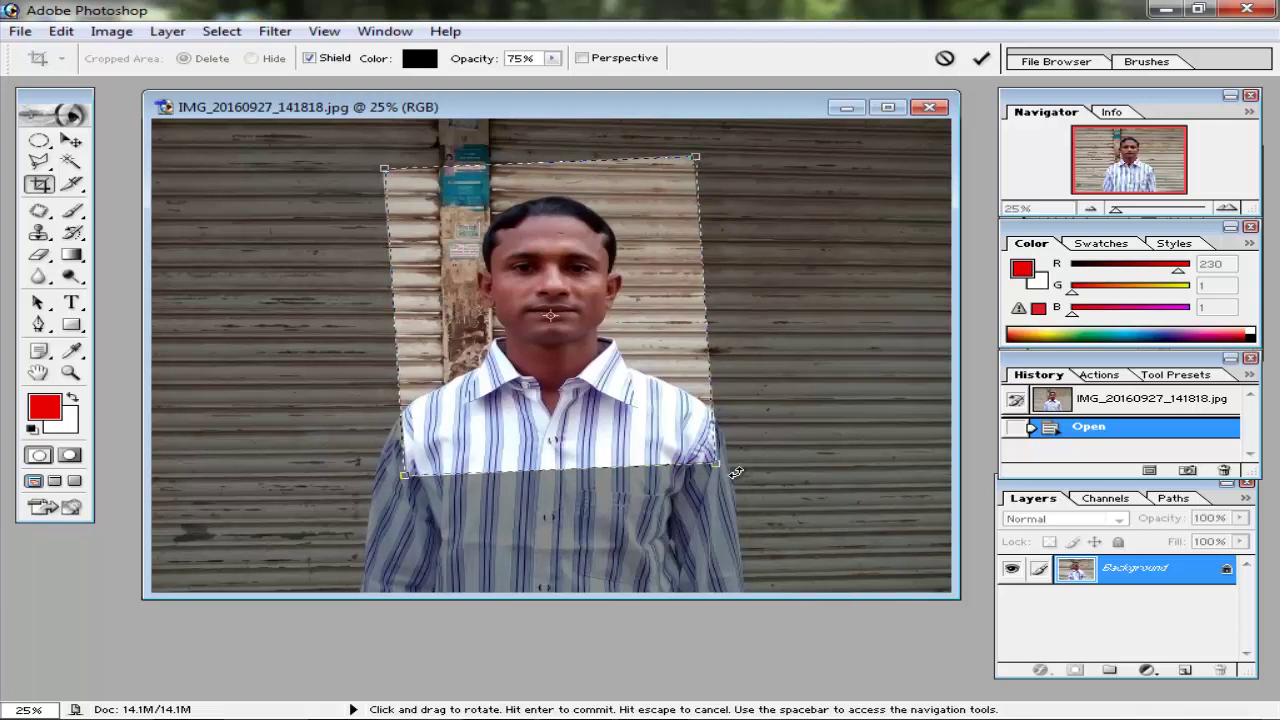
key("Return")
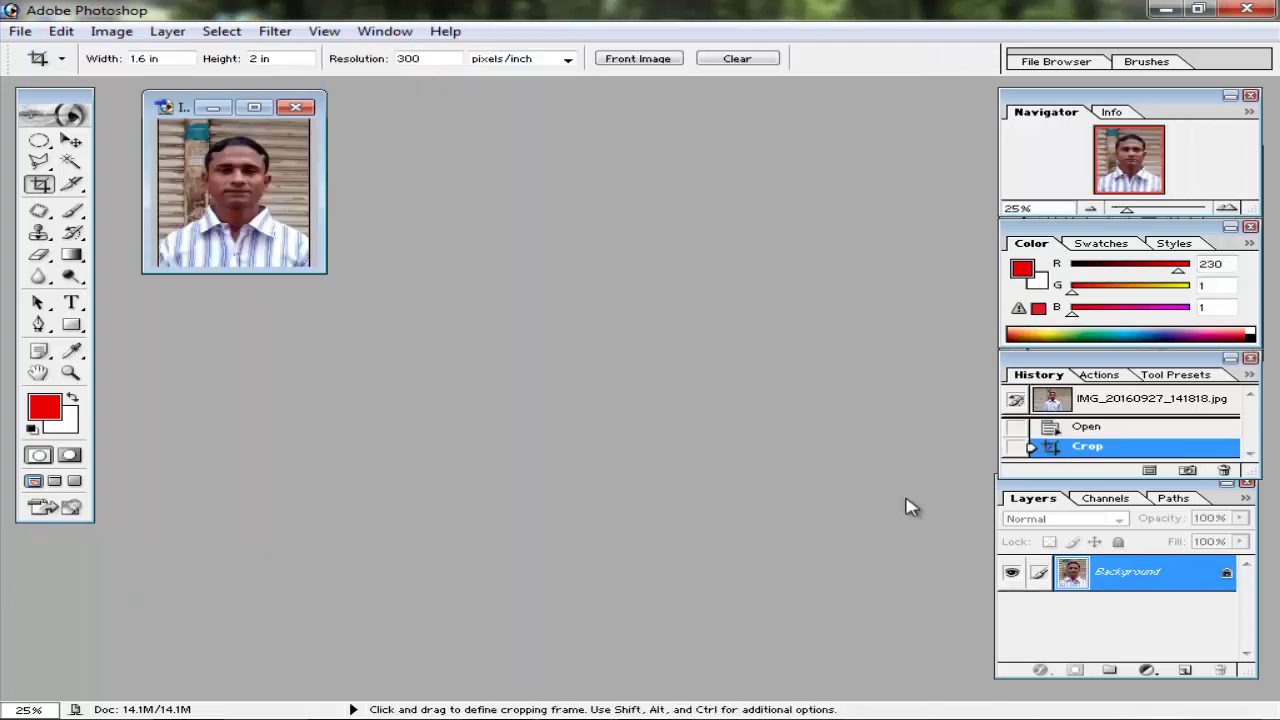
Fit the cropped photo on screen and apply a tighter second portrait crop
key("ctrl+0")
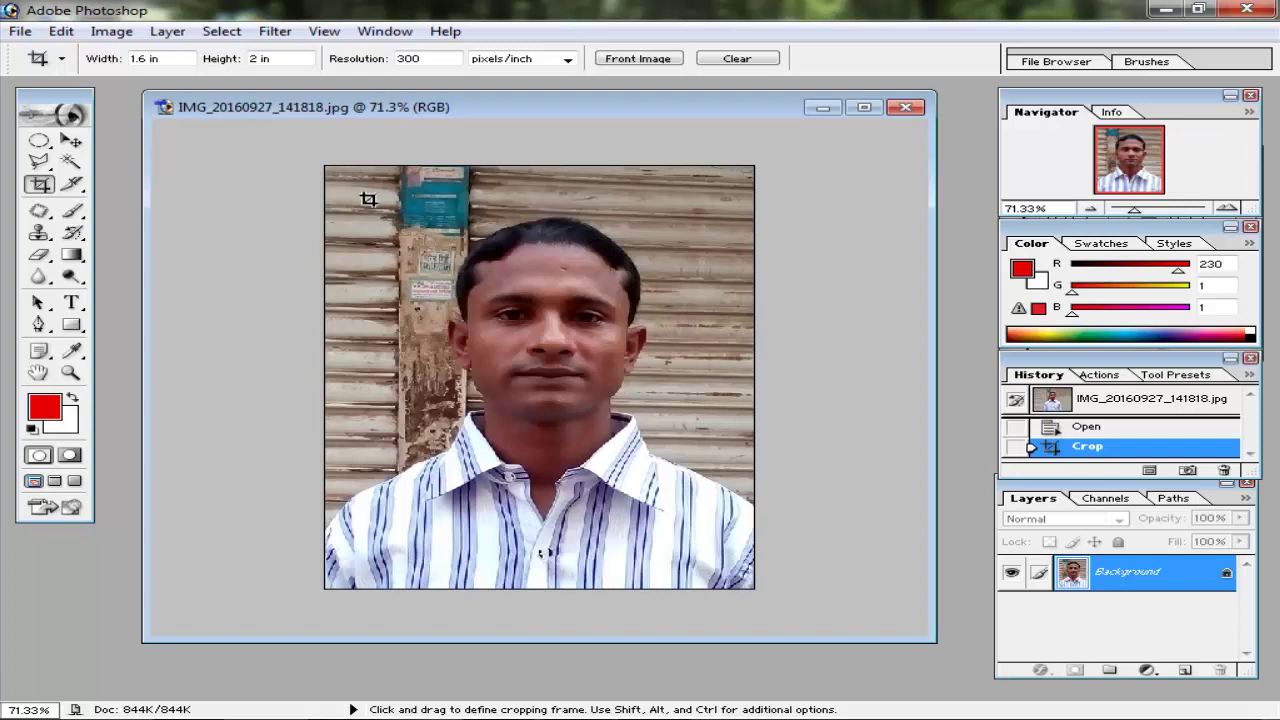
left_click_drag(387, 189, 737, 626)
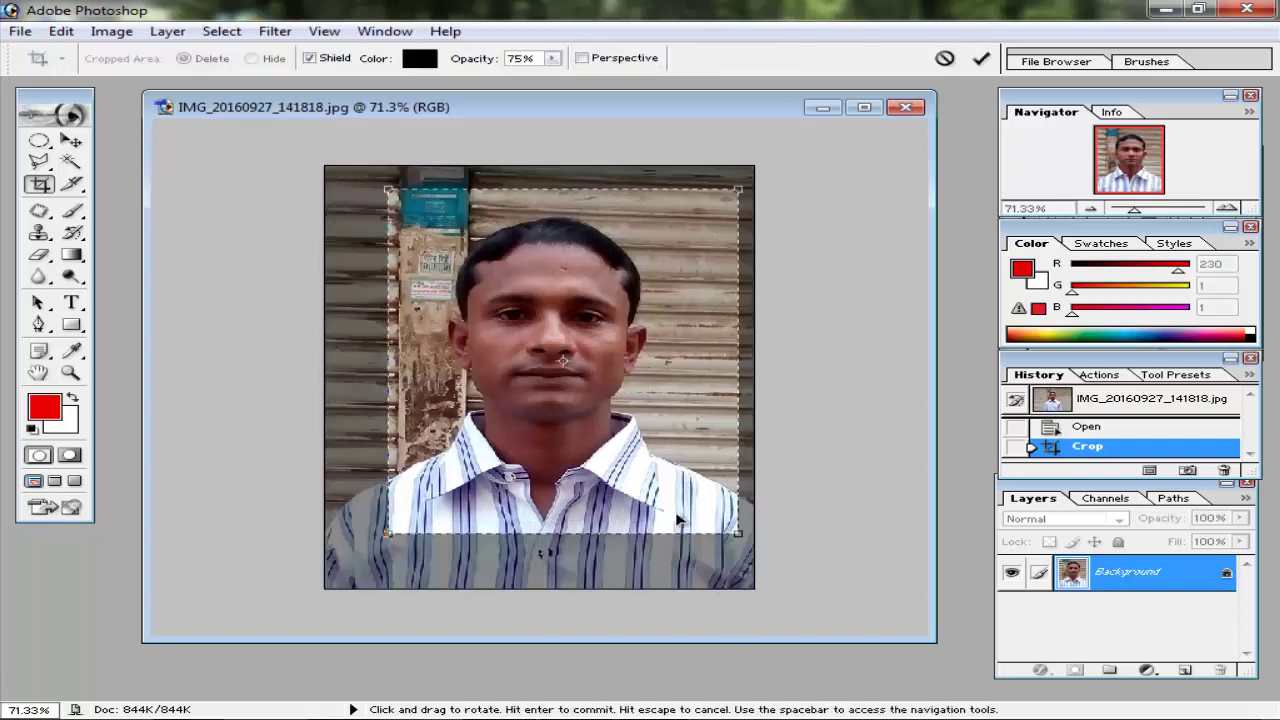
left_click_drag(387, 533, 352, 573)
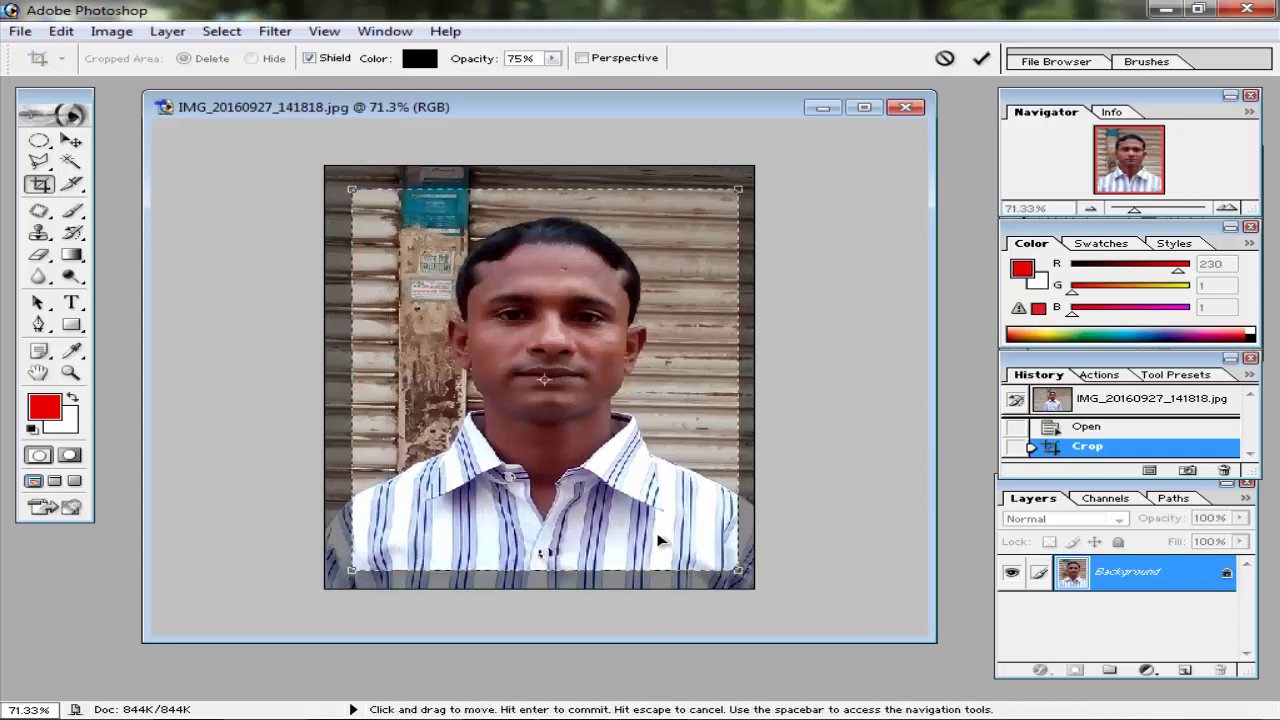
mouse_move(658, 541)
left_mouse_down()
mouse_move(673, 538)
mouse_move(638, 532)
left_mouse_up()
key("Return")
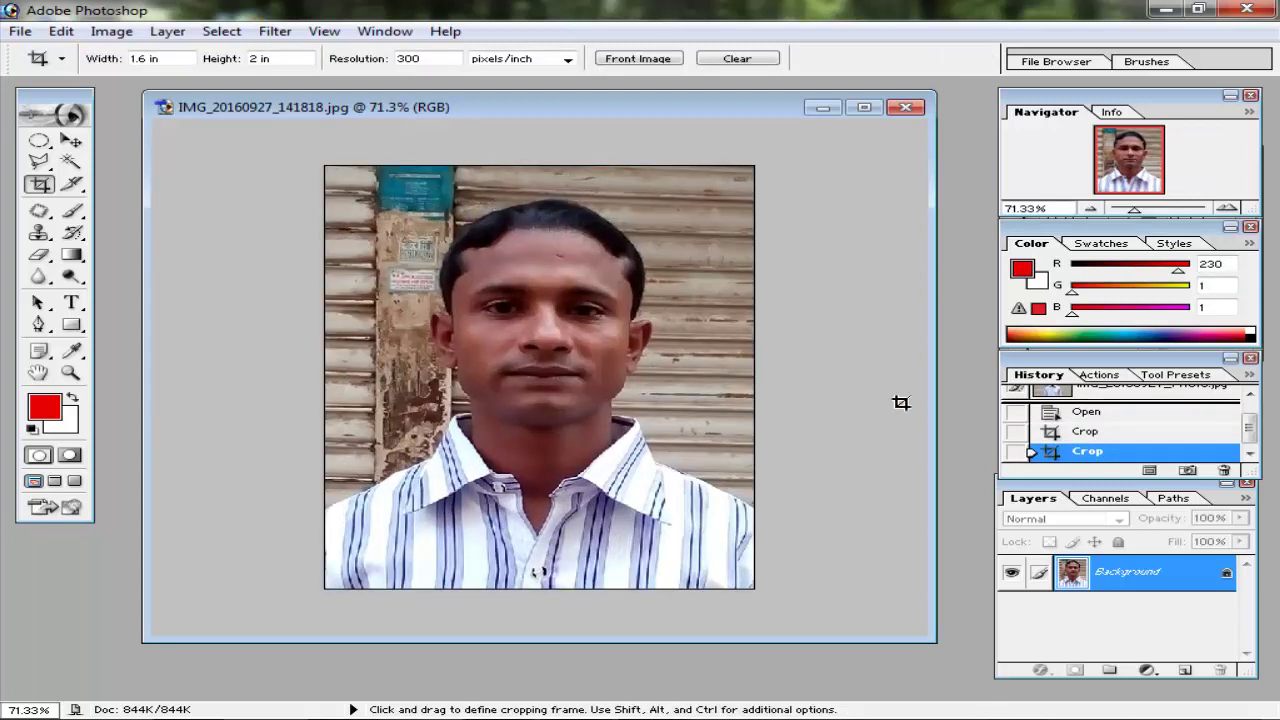
Try the Lasso variants ending on Polygonal Lasso, zoom to 100%, and return to the Pen tool
left_click(70, 141)
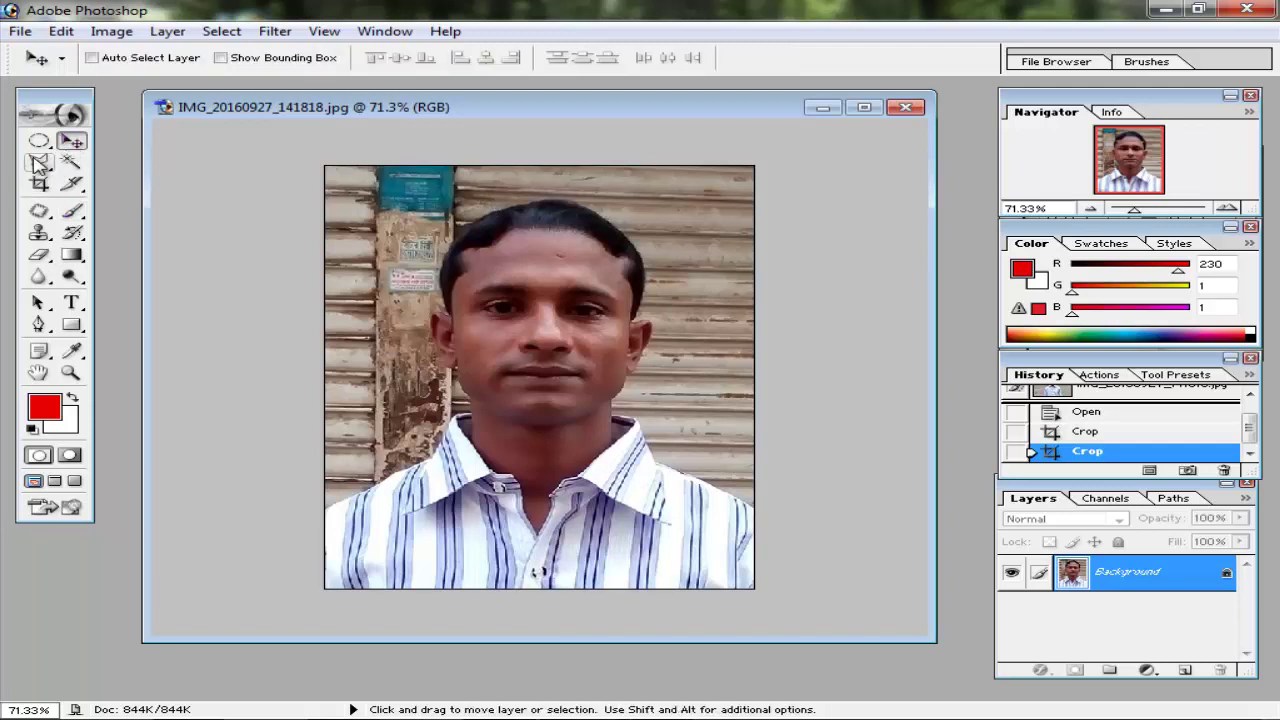
left_click(38, 324)
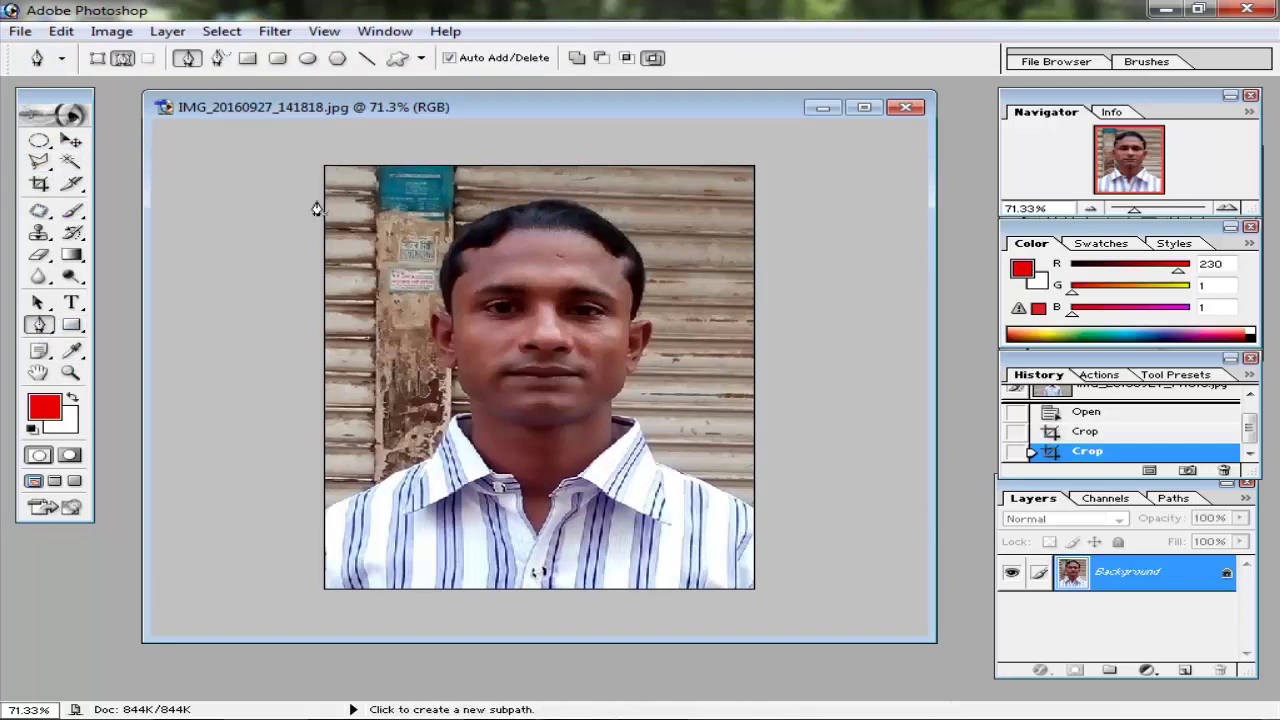
left_click(271, 297)
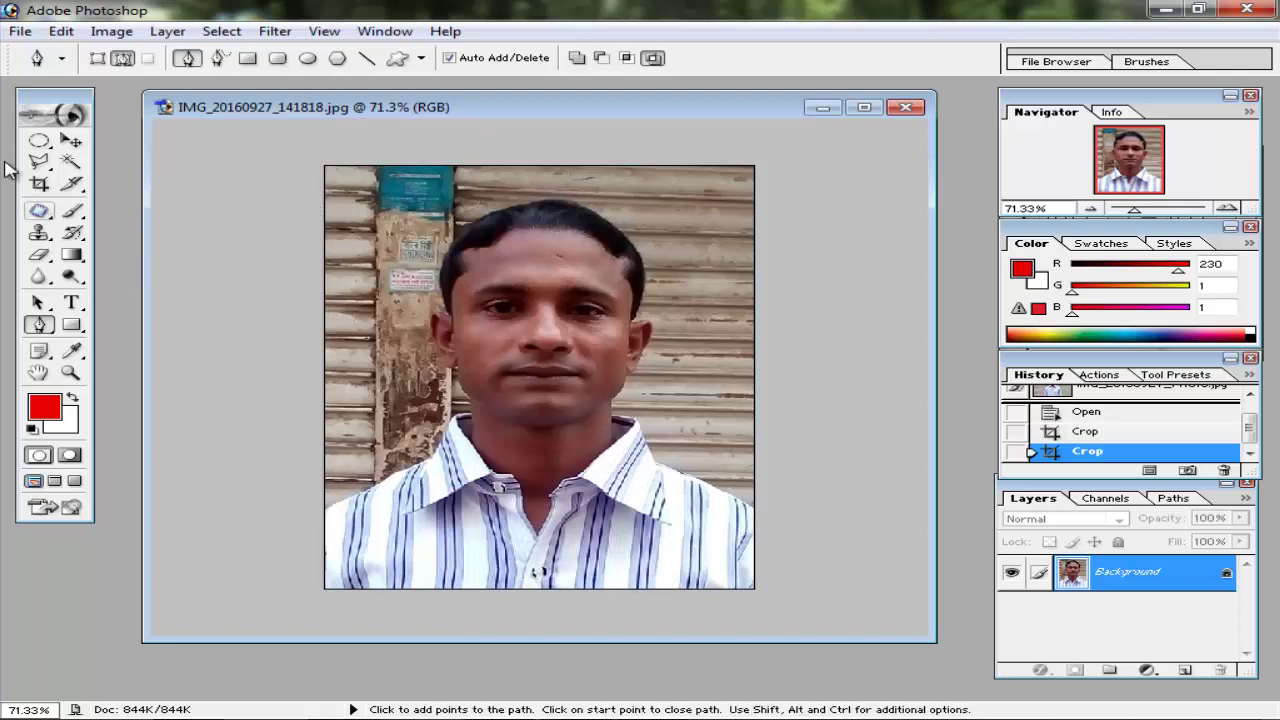
left_click(40, 164)
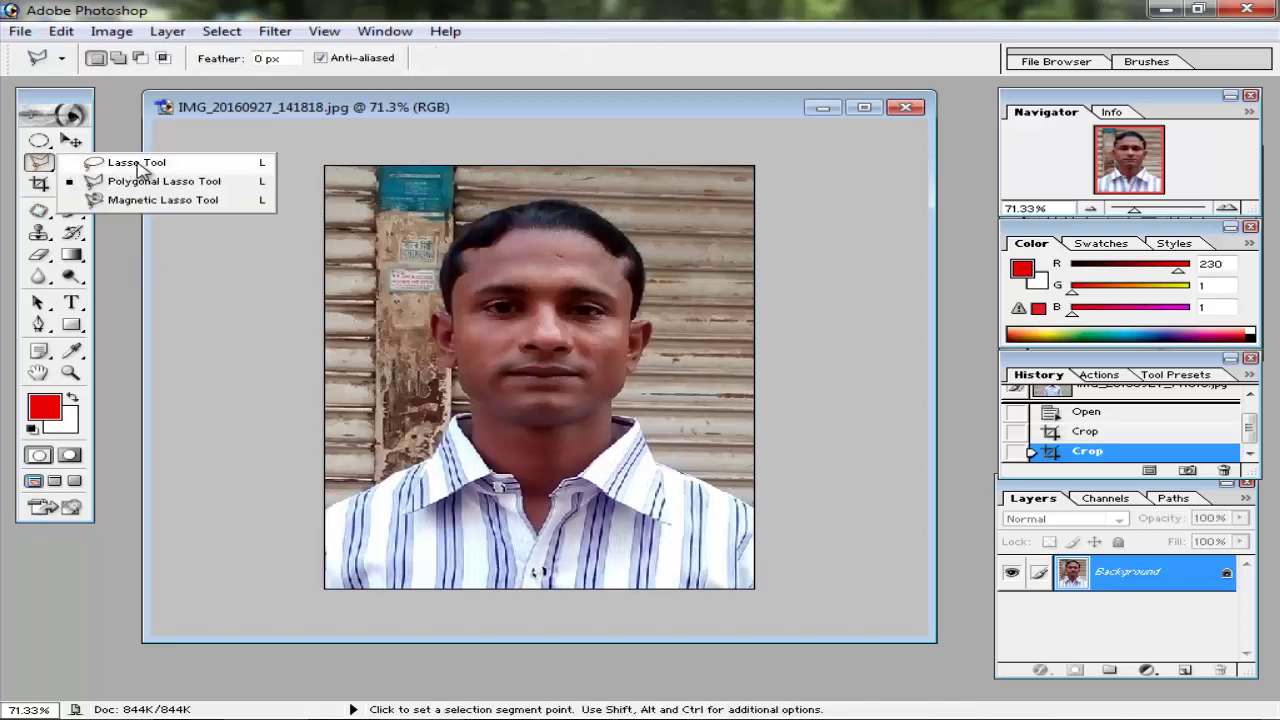
left_click(138, 166)
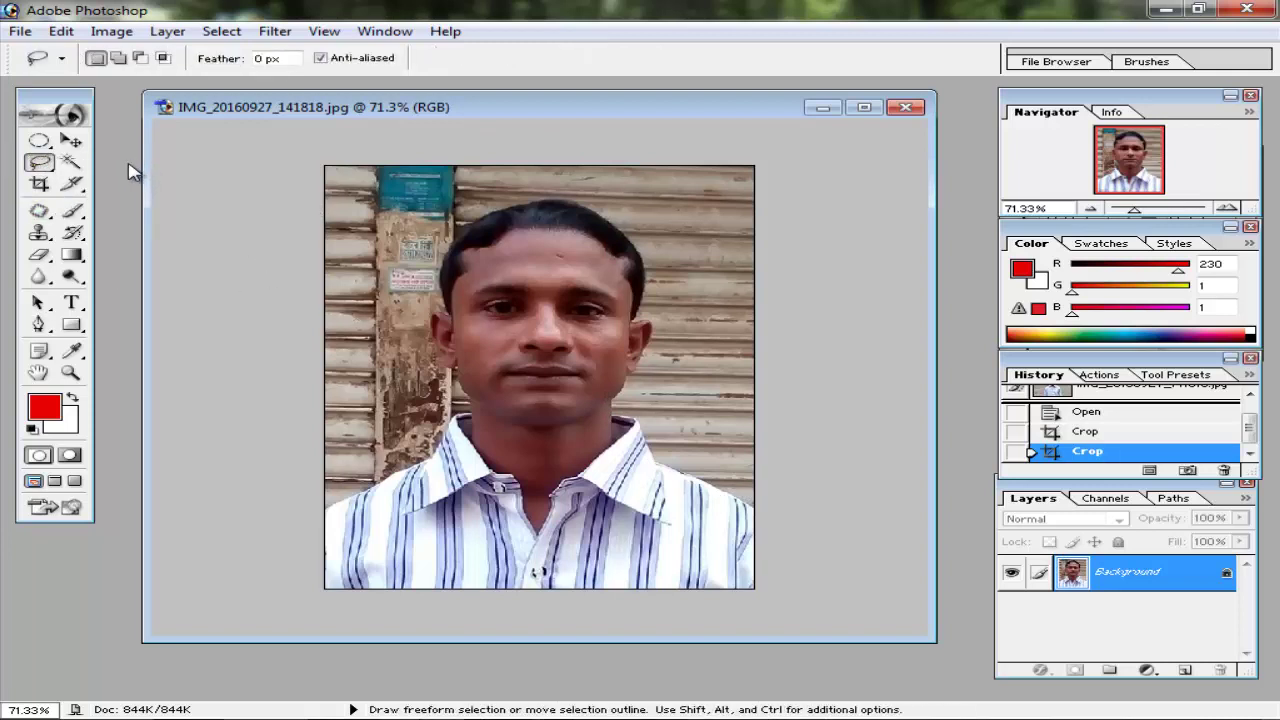
left_click(40, 164)
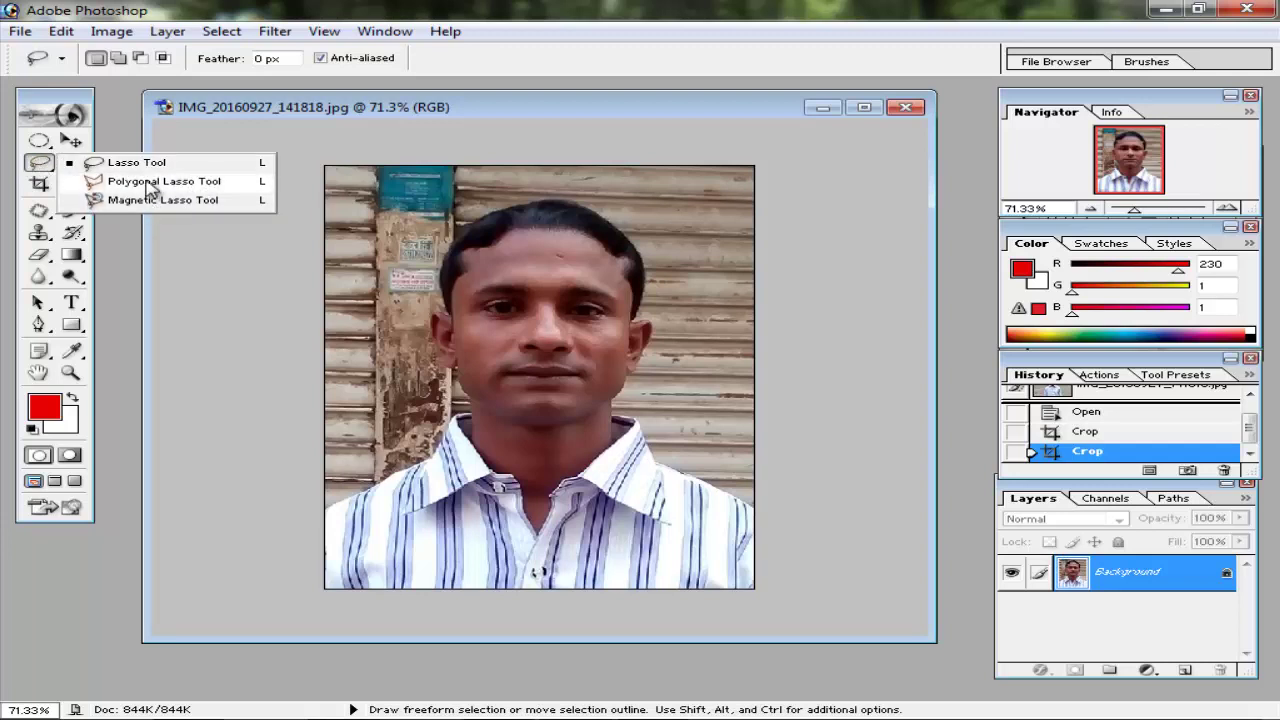
left_click(150, 184)
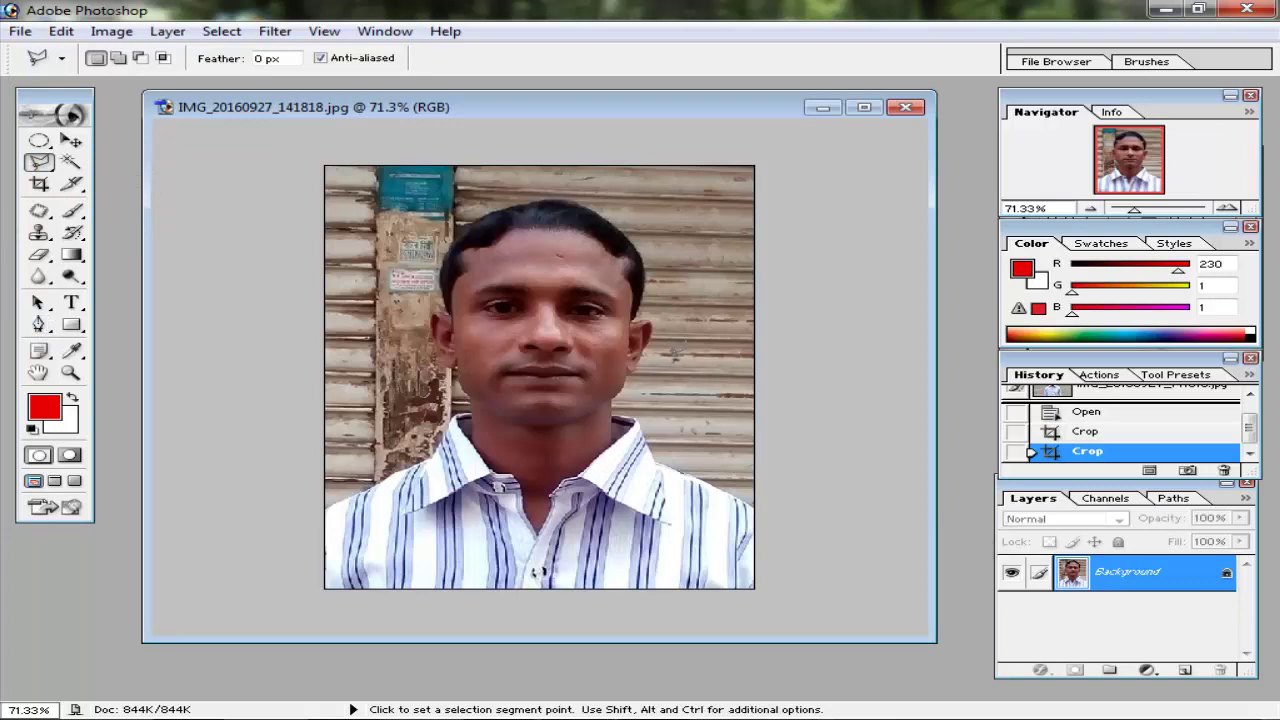
key("ctrl+plus")
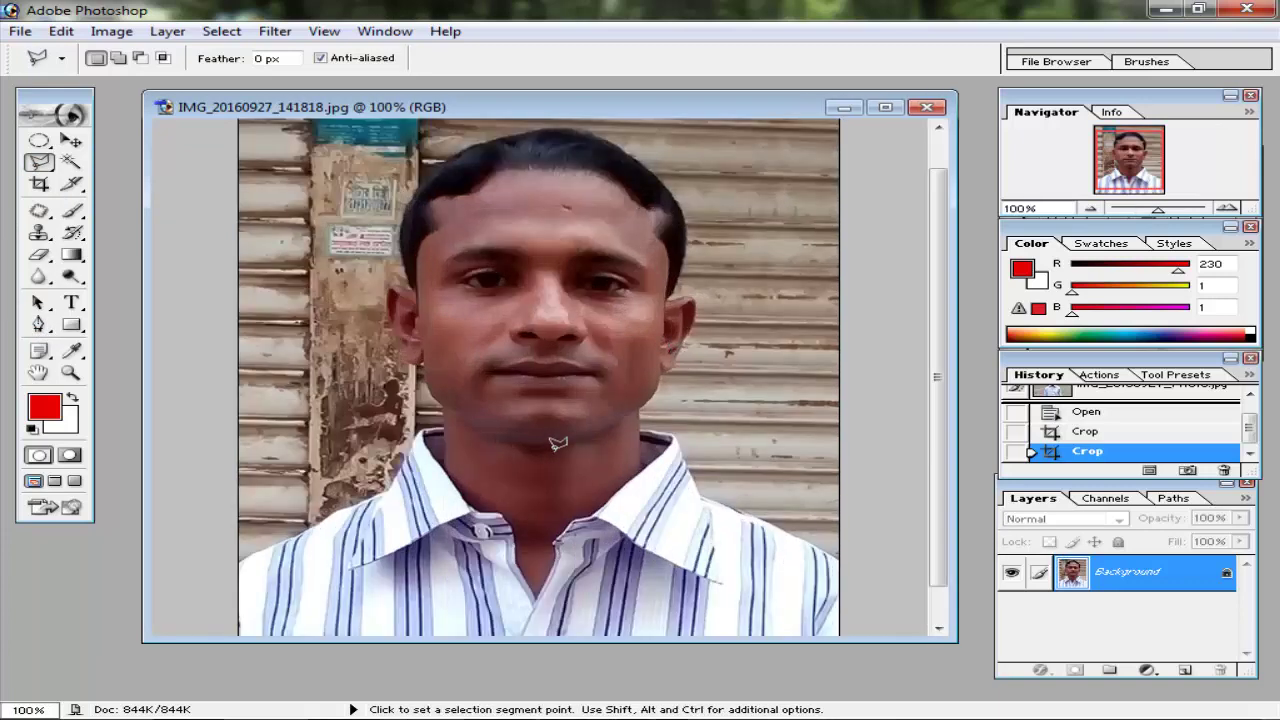
left_click(39, 324)
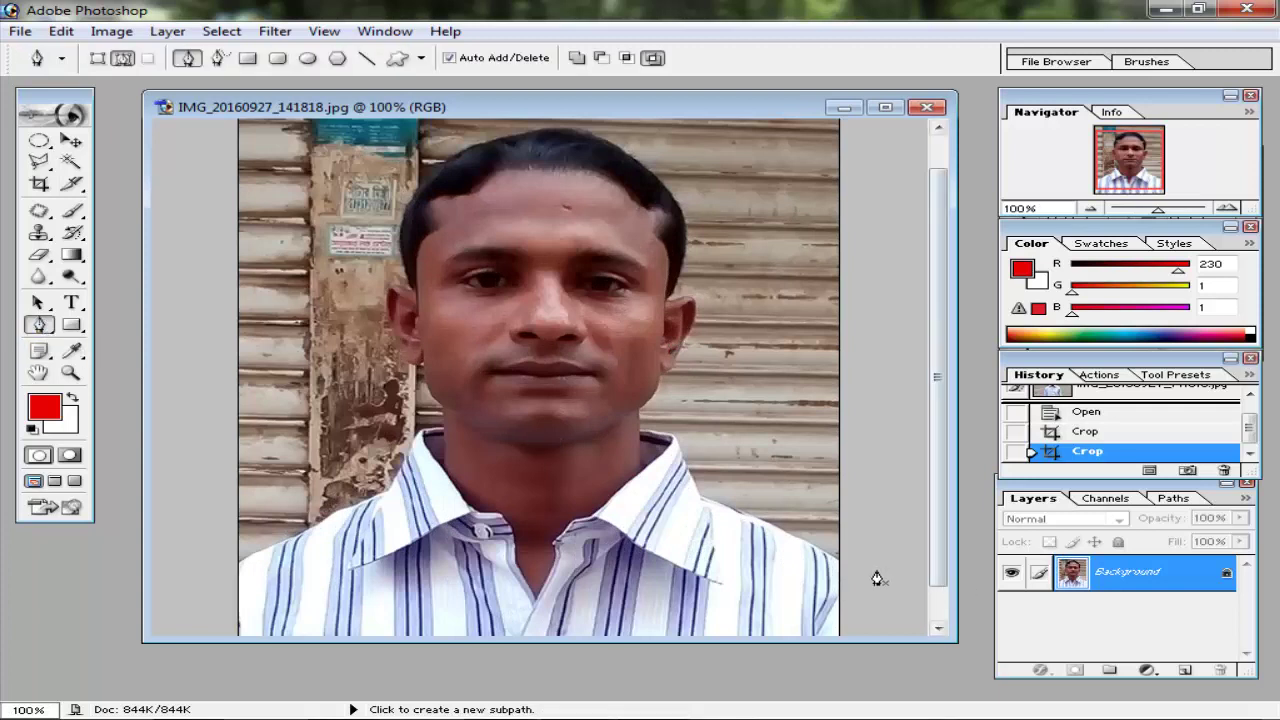
Trace a pen path from the right shoulder up the neck toward the ear, undoing faulty ear points
left_click(838, 562)
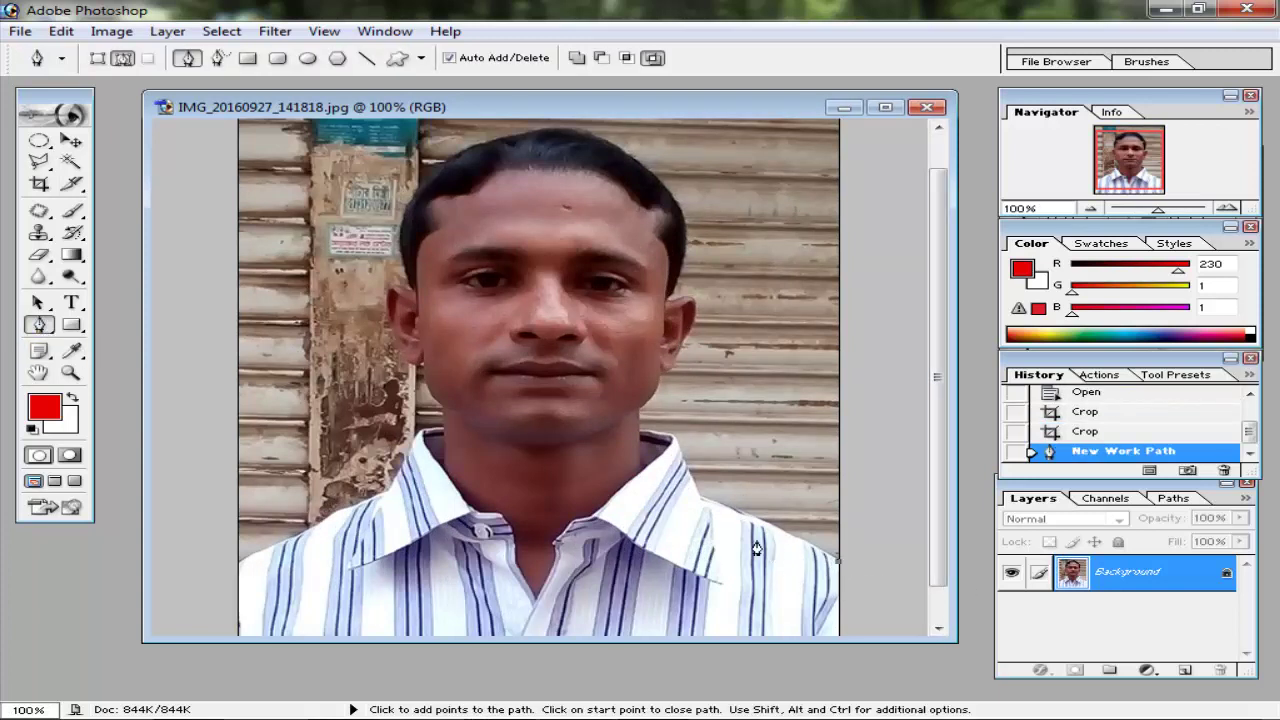
left_click(700, 499)
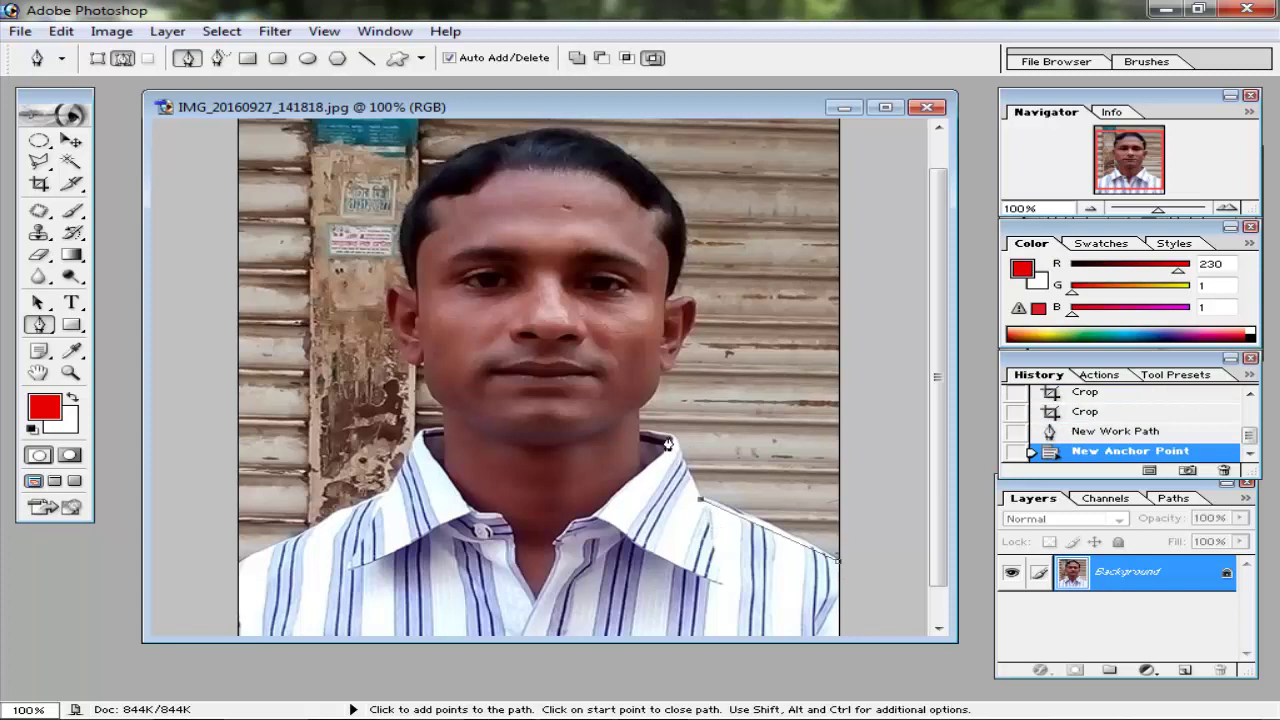
left_click(673, 439)
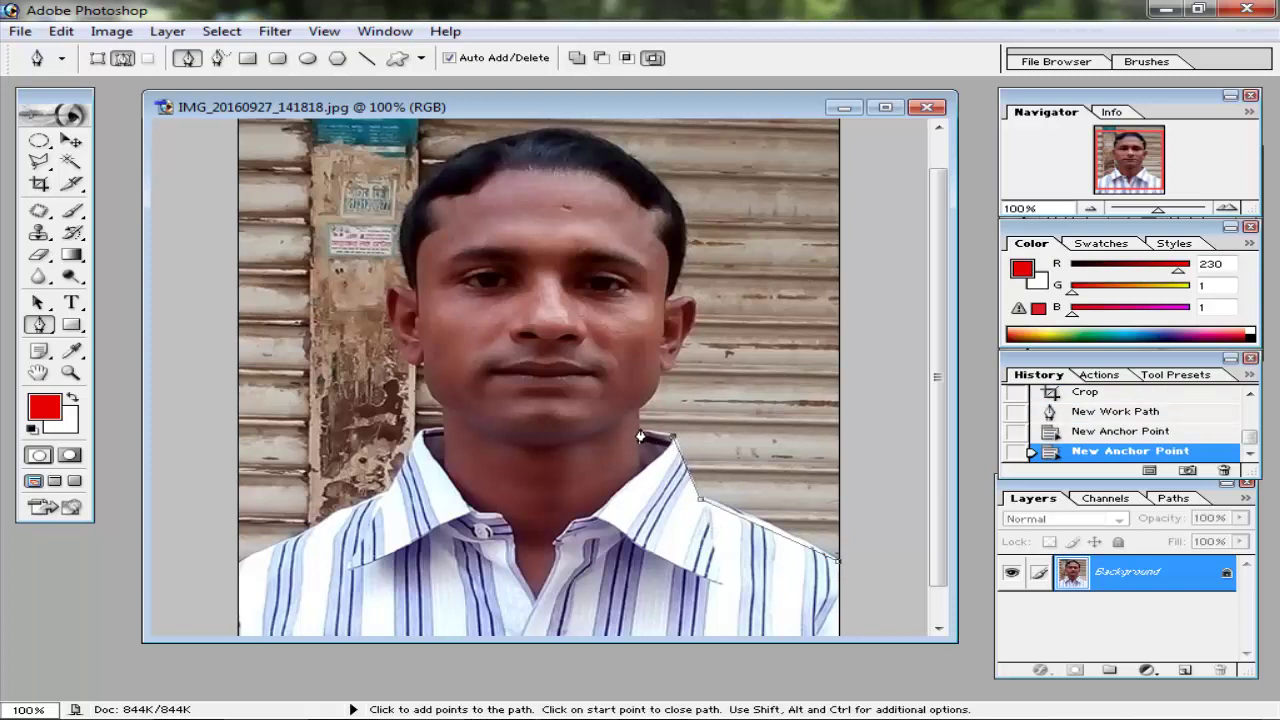
left_click(639, 438)
left_click(641, 416)
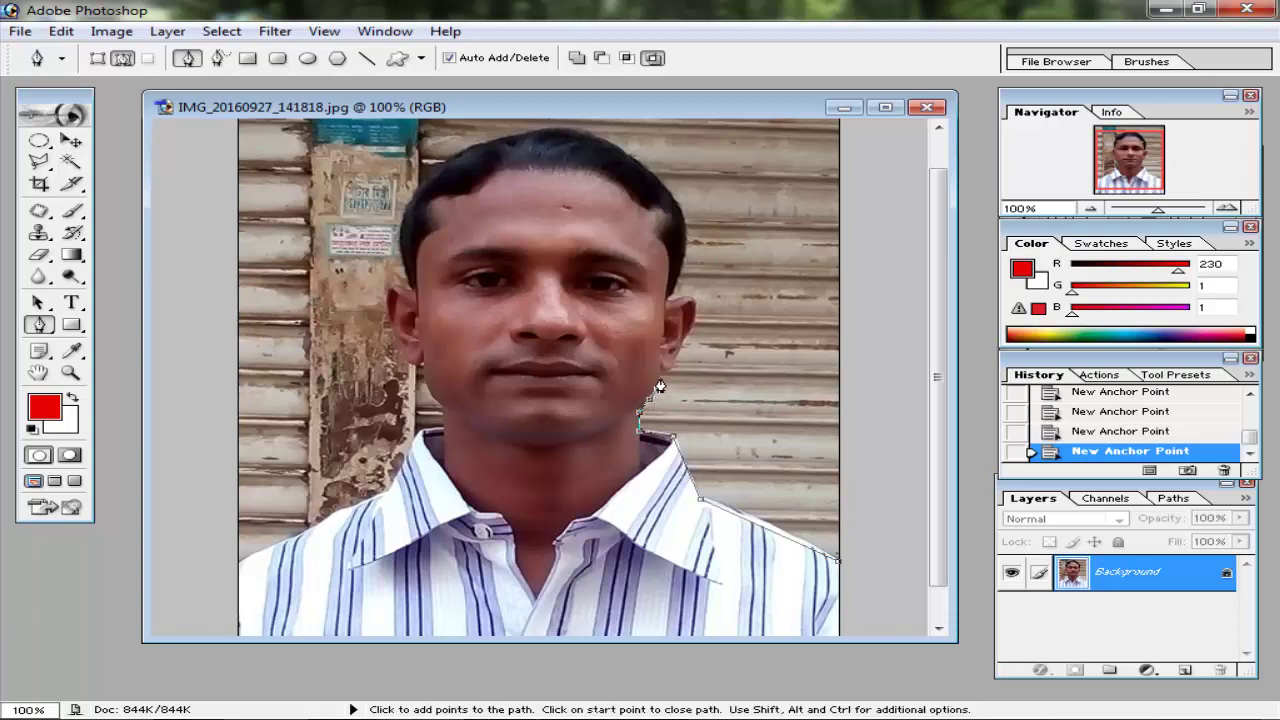
left_click(662, 369)
left_click(674, 306)
left_click(671, 303)
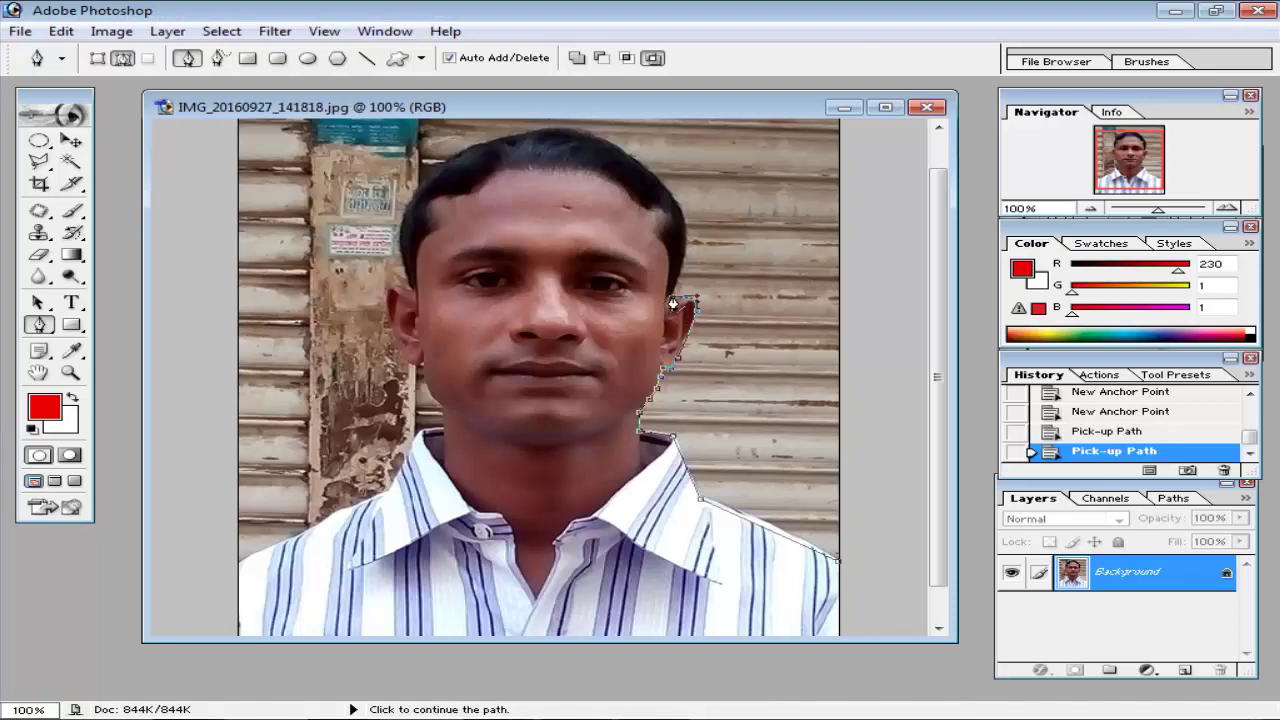
key("ctrl+z")
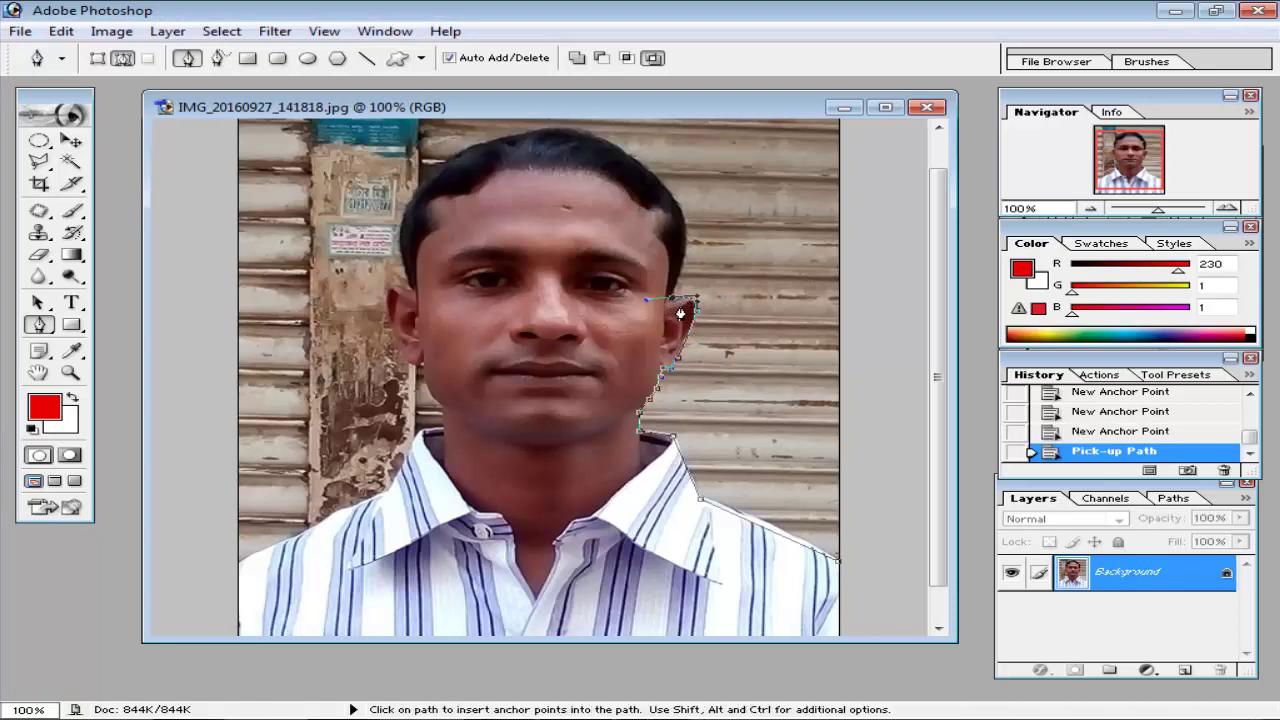
key("ctrl+alt+z")
key("ctrl+alt+z")
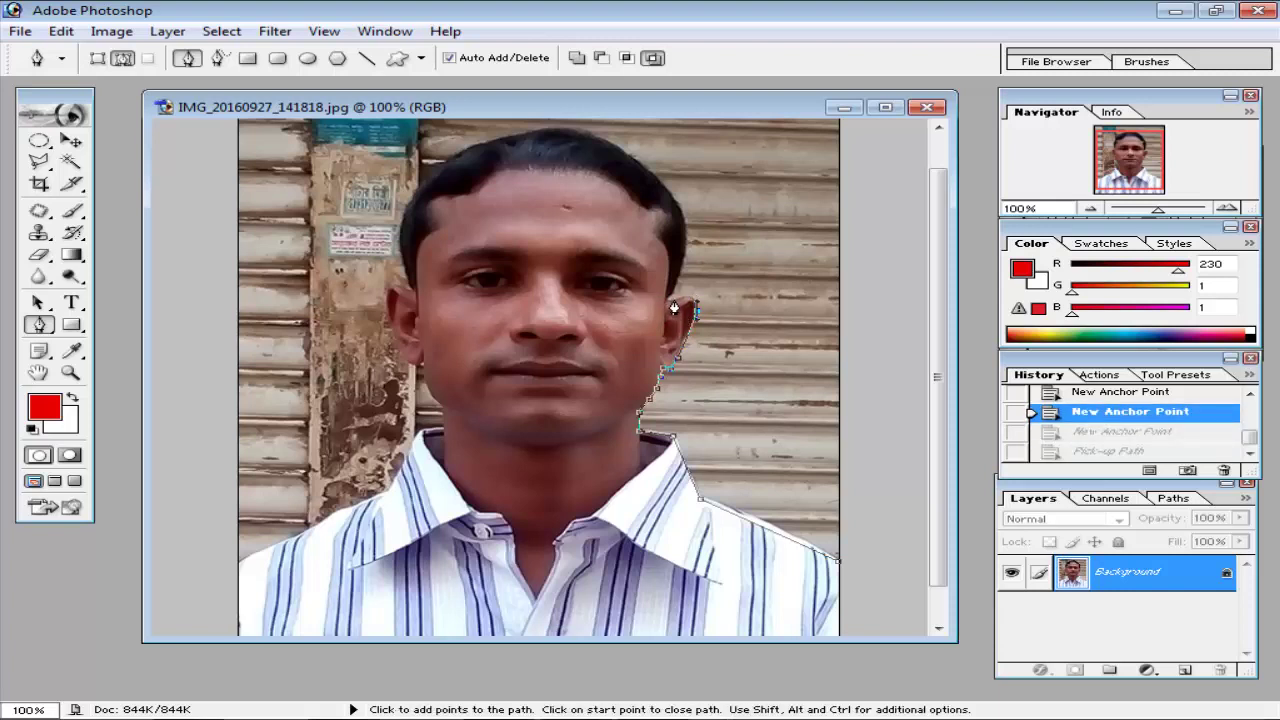
Continue the path around the ear and along the hair edge to the photo's right edge, closing it
left_click(657, 309)
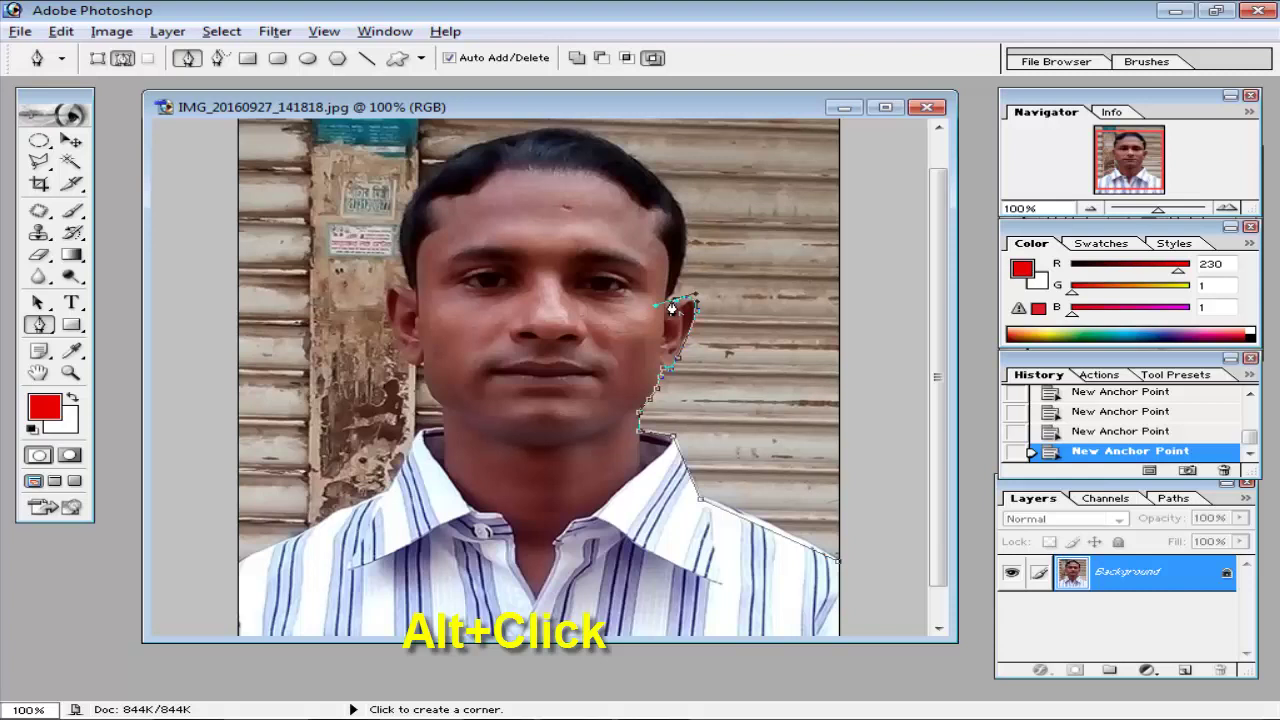
left_click(673, 309, "alt")
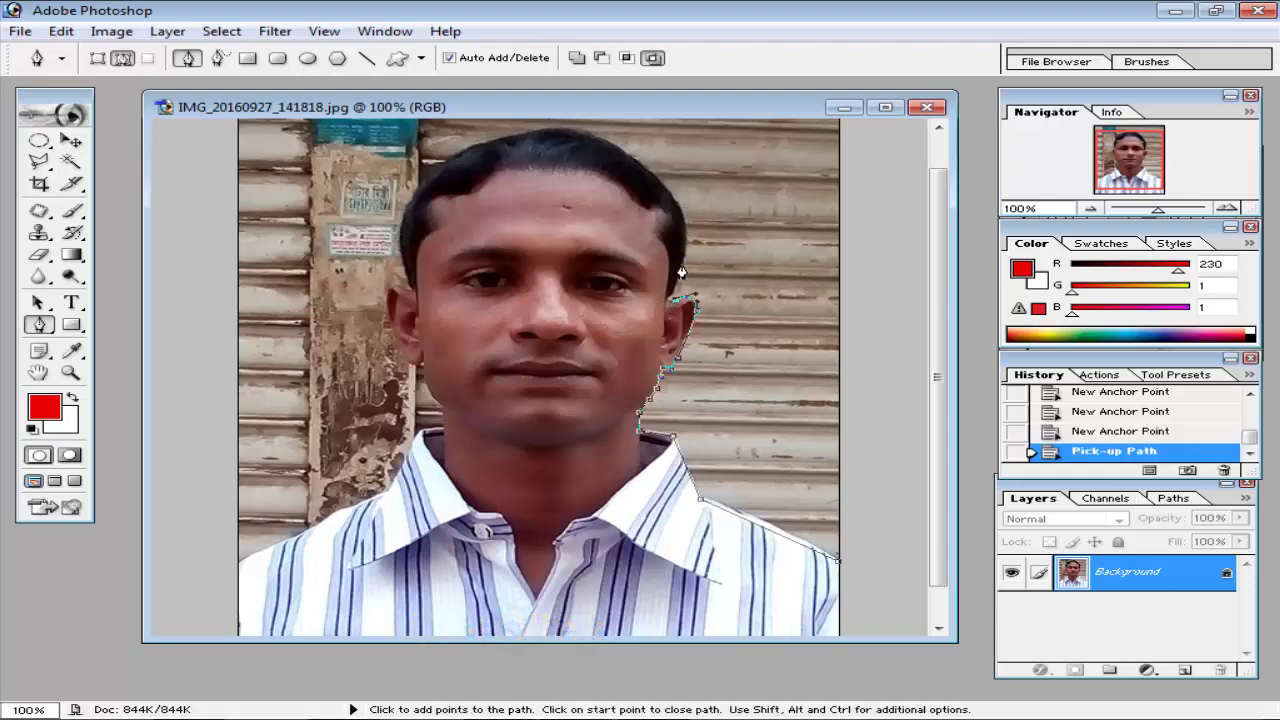
left_click(692, 220)
key("ctrl+z")
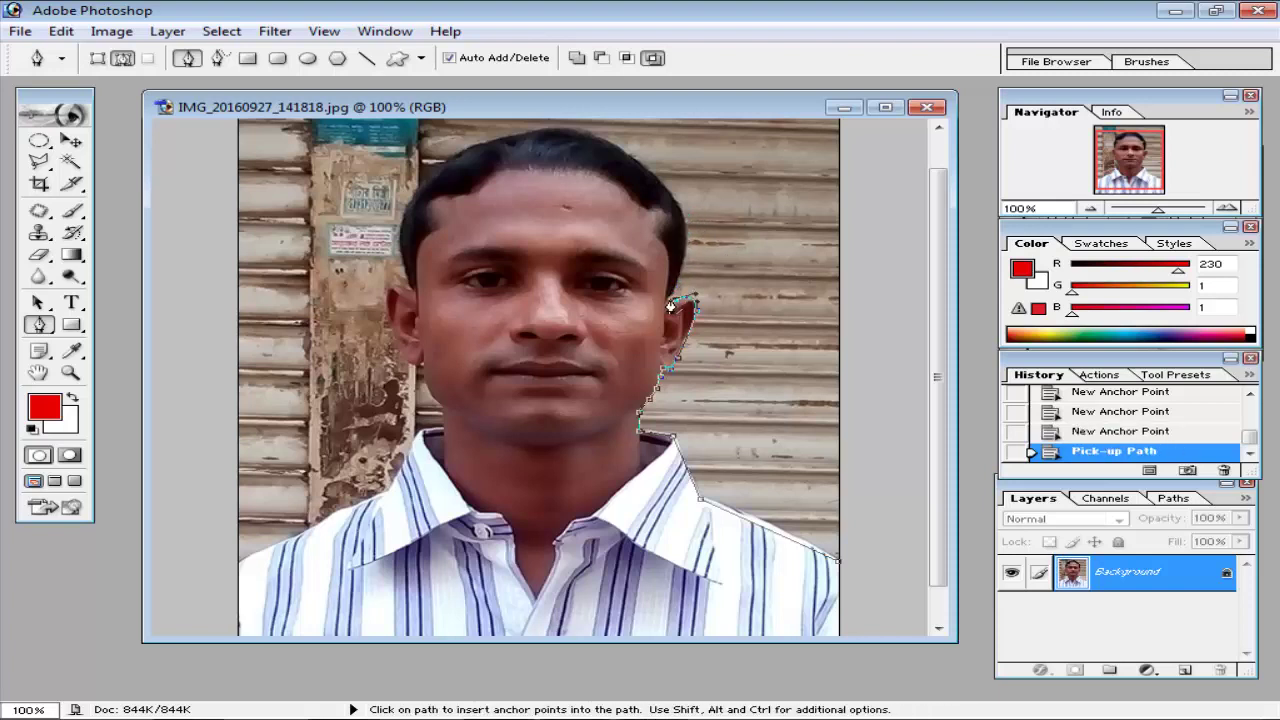
left_click(667, 302)
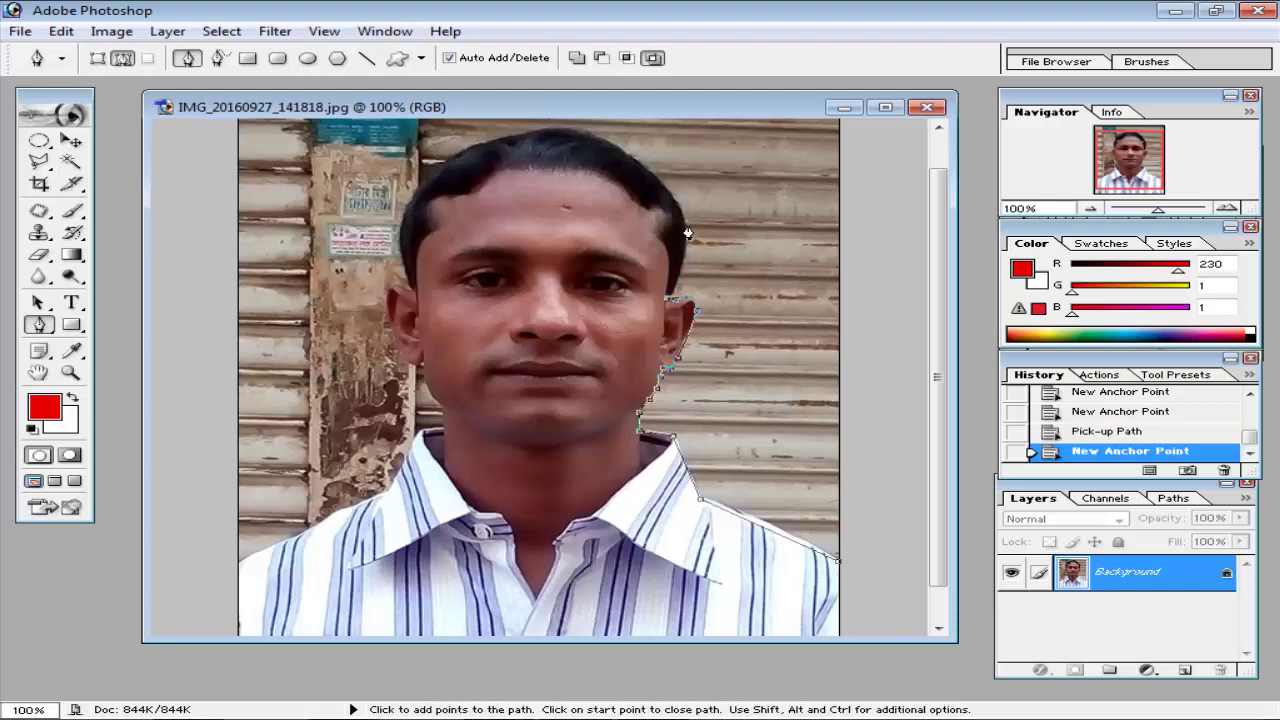
left_click_drag(685, 224, 682, 168)
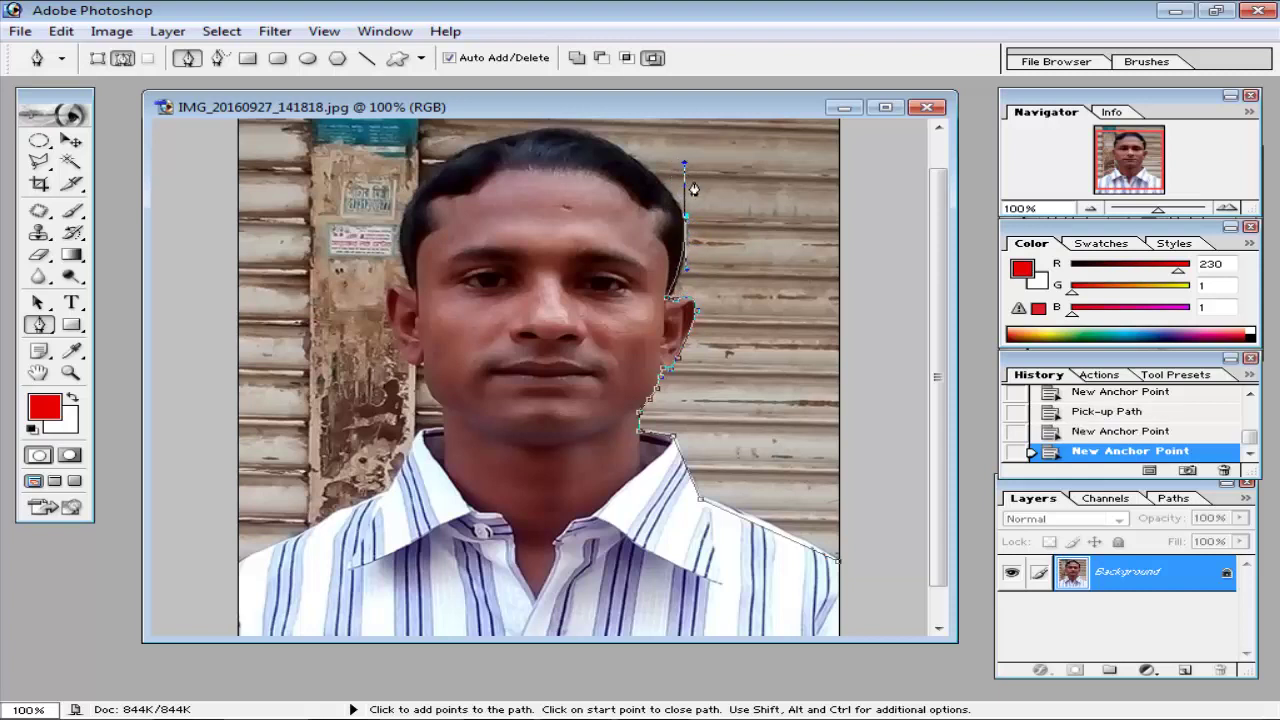
key("ctrl+z")
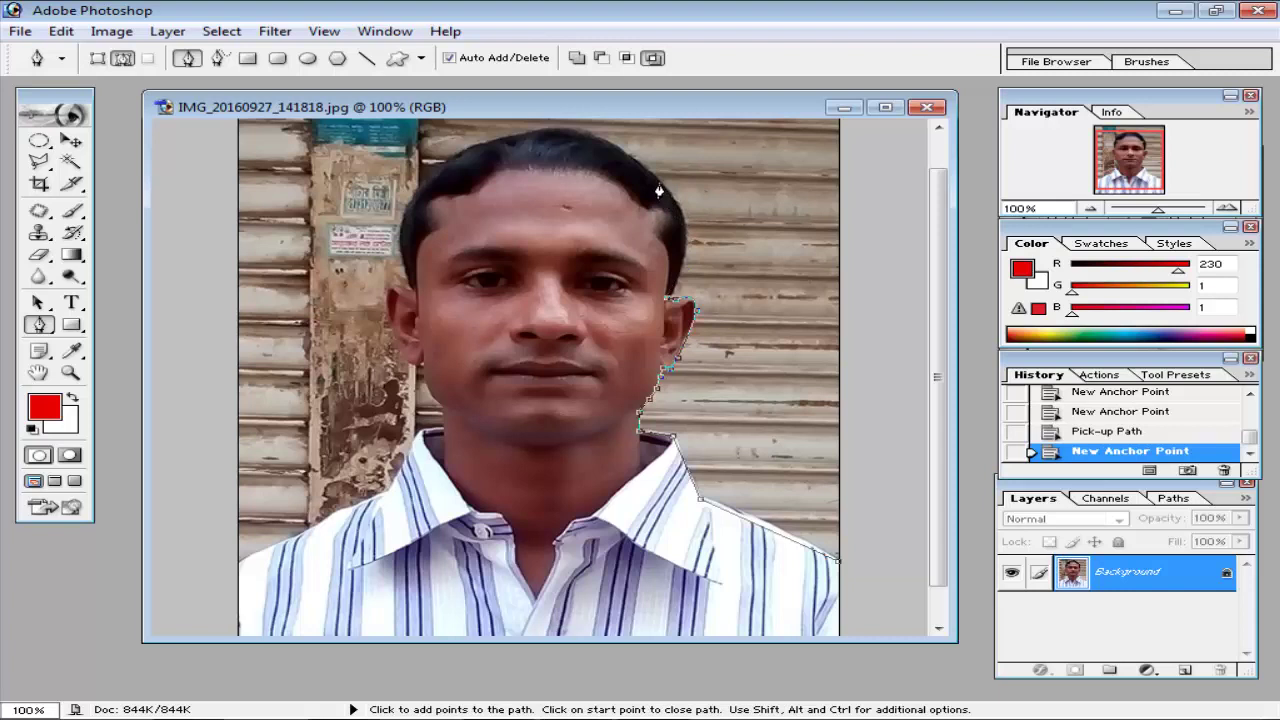
mouse_move(659, 186)
left_mouse_down()
mouse_move(609, 147)
mouse_move(608, 167)
left_mouse_up()
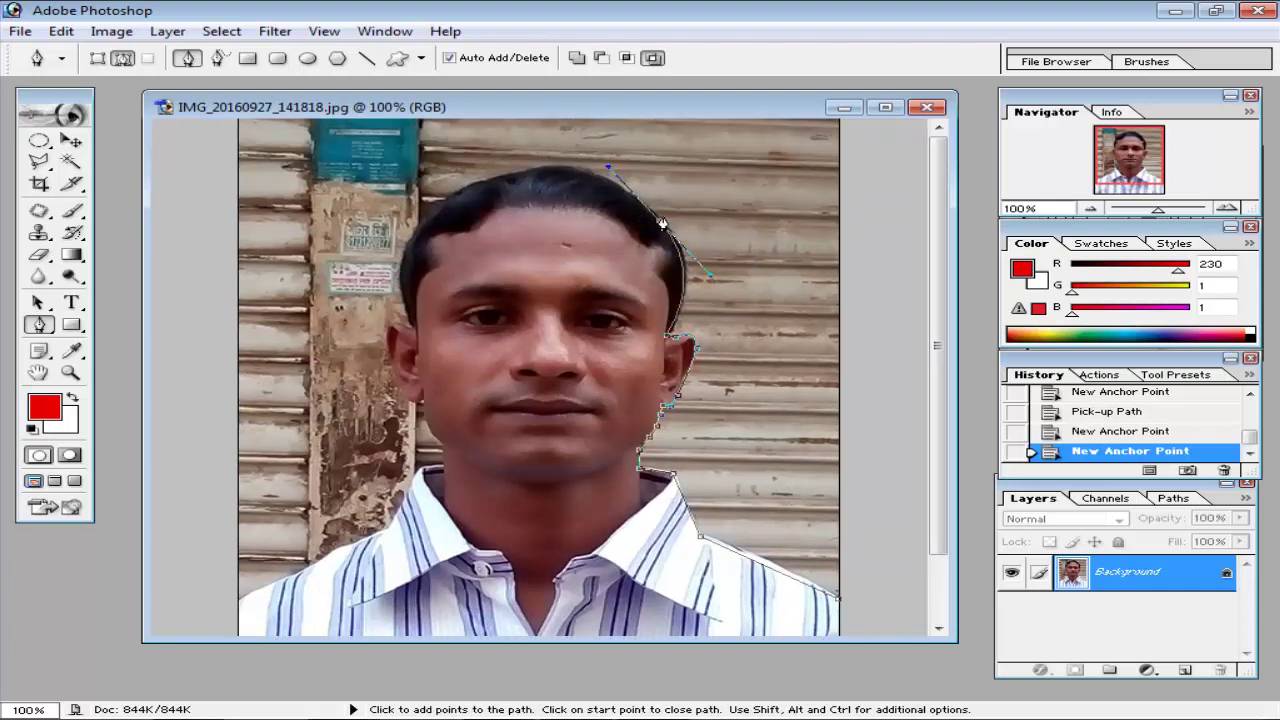
left_click(661, 222)
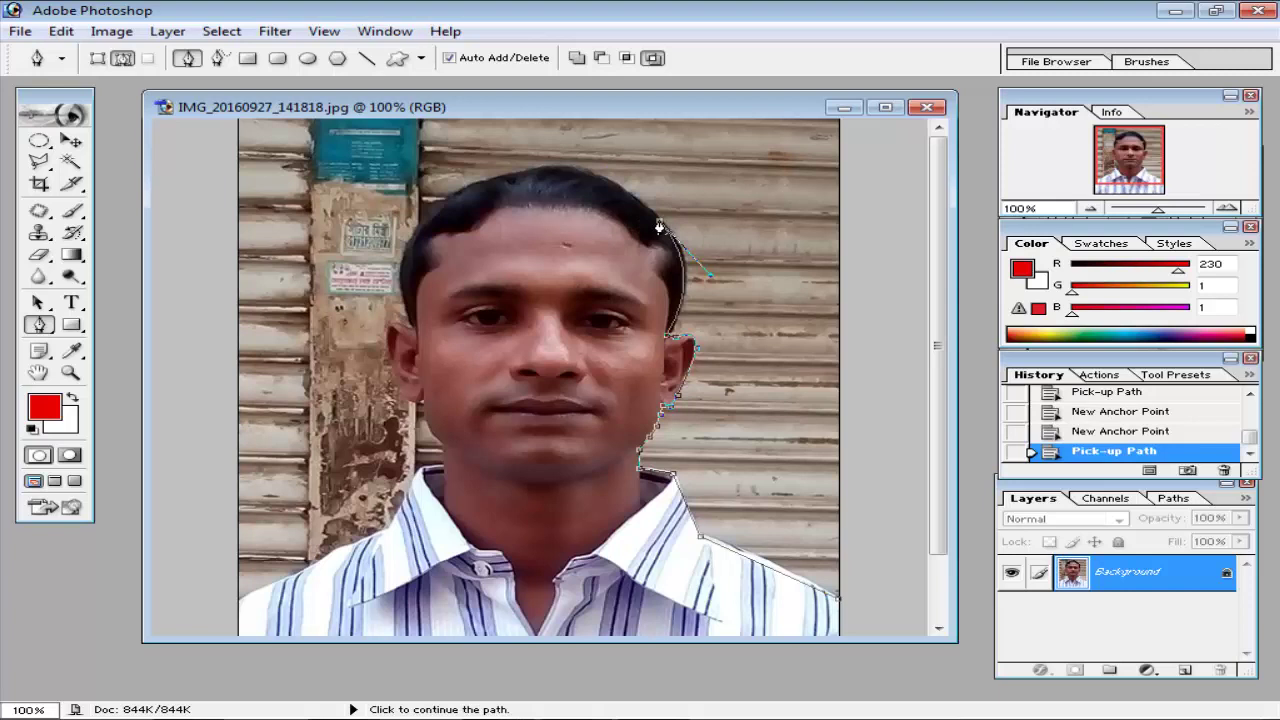
left_click(841, 222)
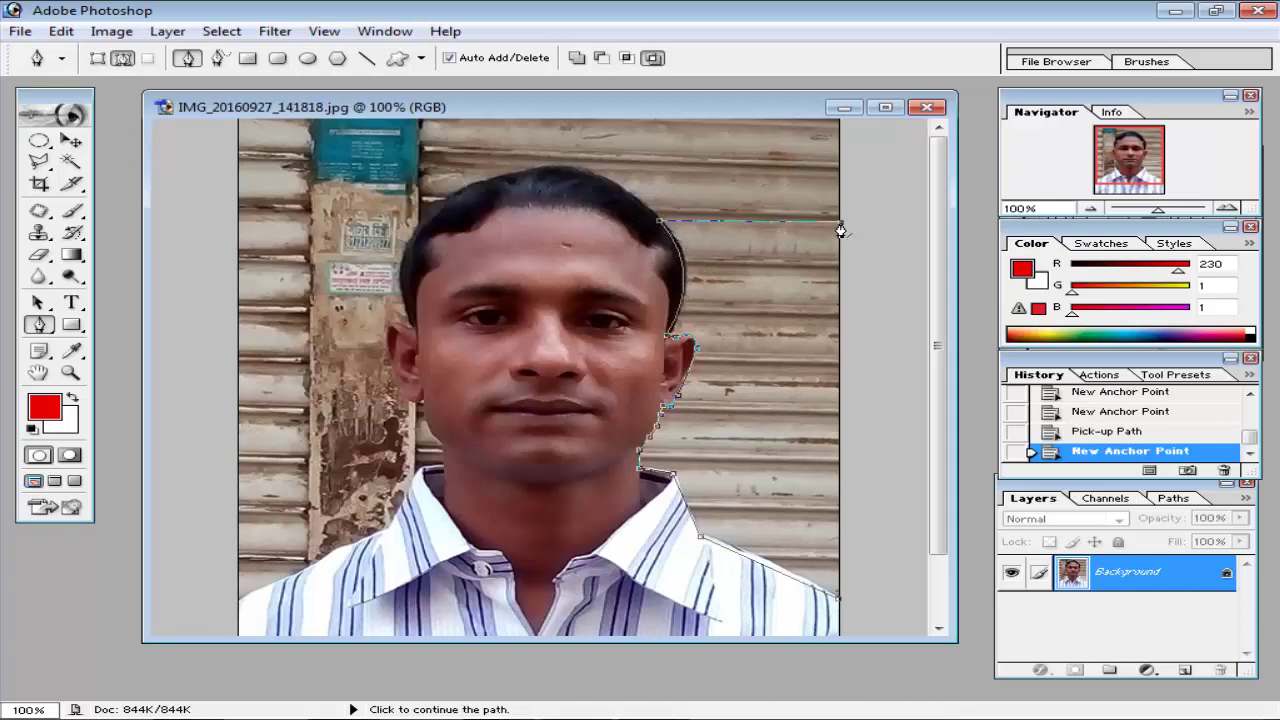
left_click(842, 606)
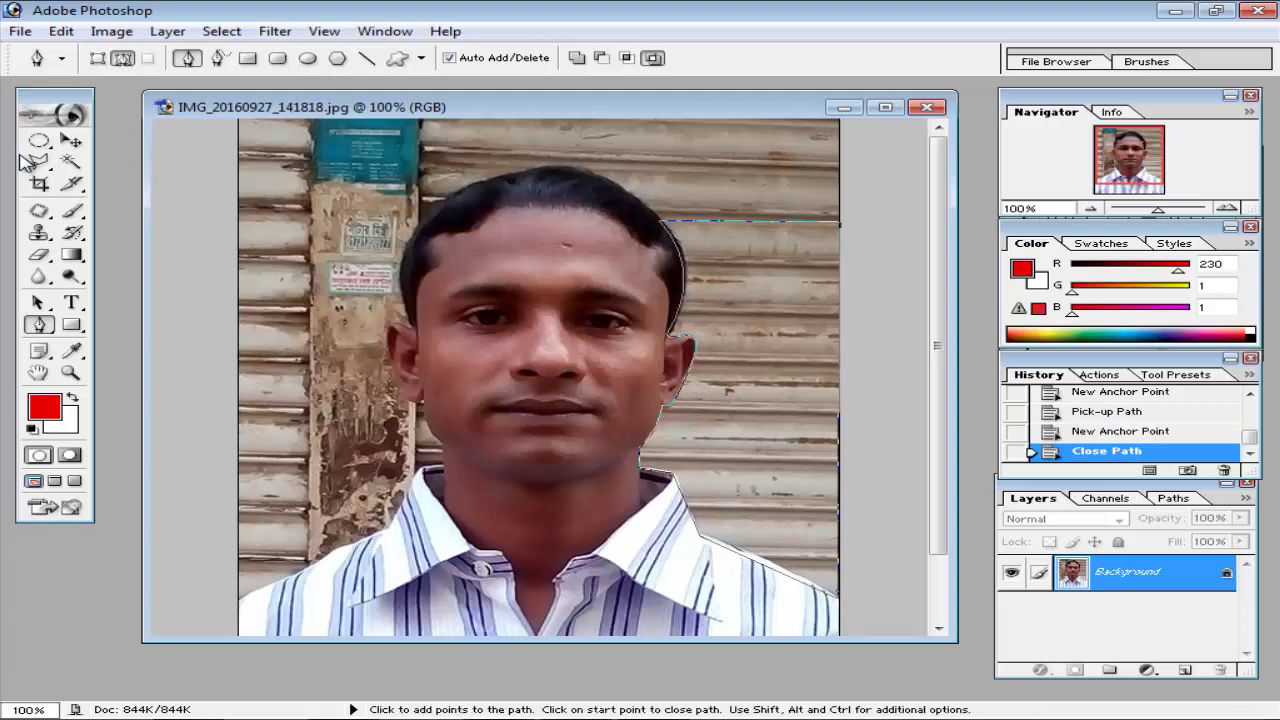
Convert the right-side path to a selection, delete that background to white, and deselect
right_click(760, 262)
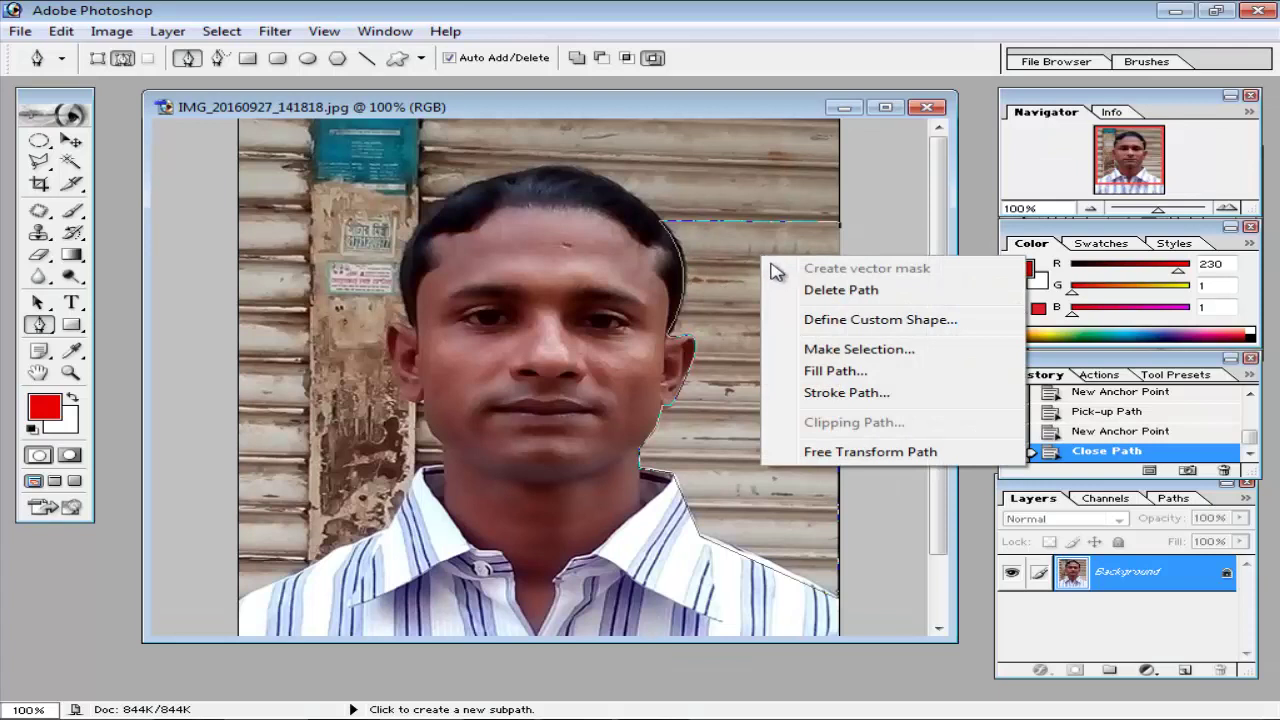
left_click(903, 358)
left_click(968, 291)
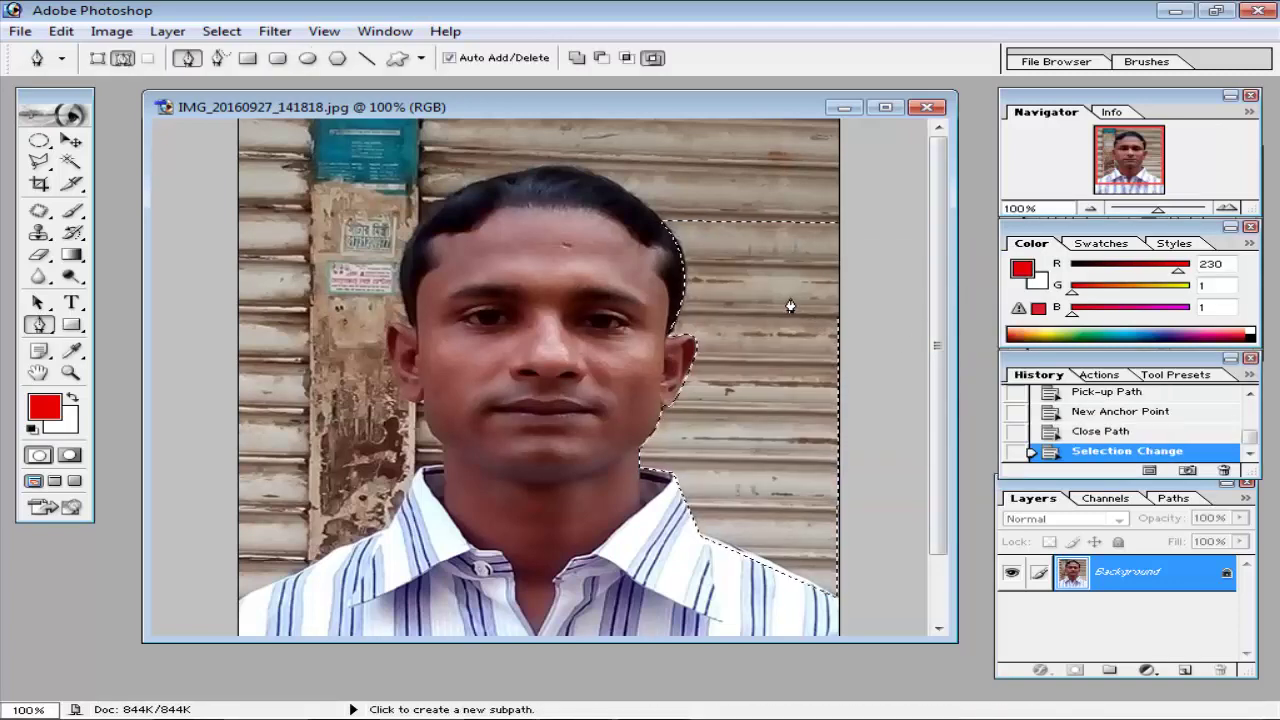
key("Delete")
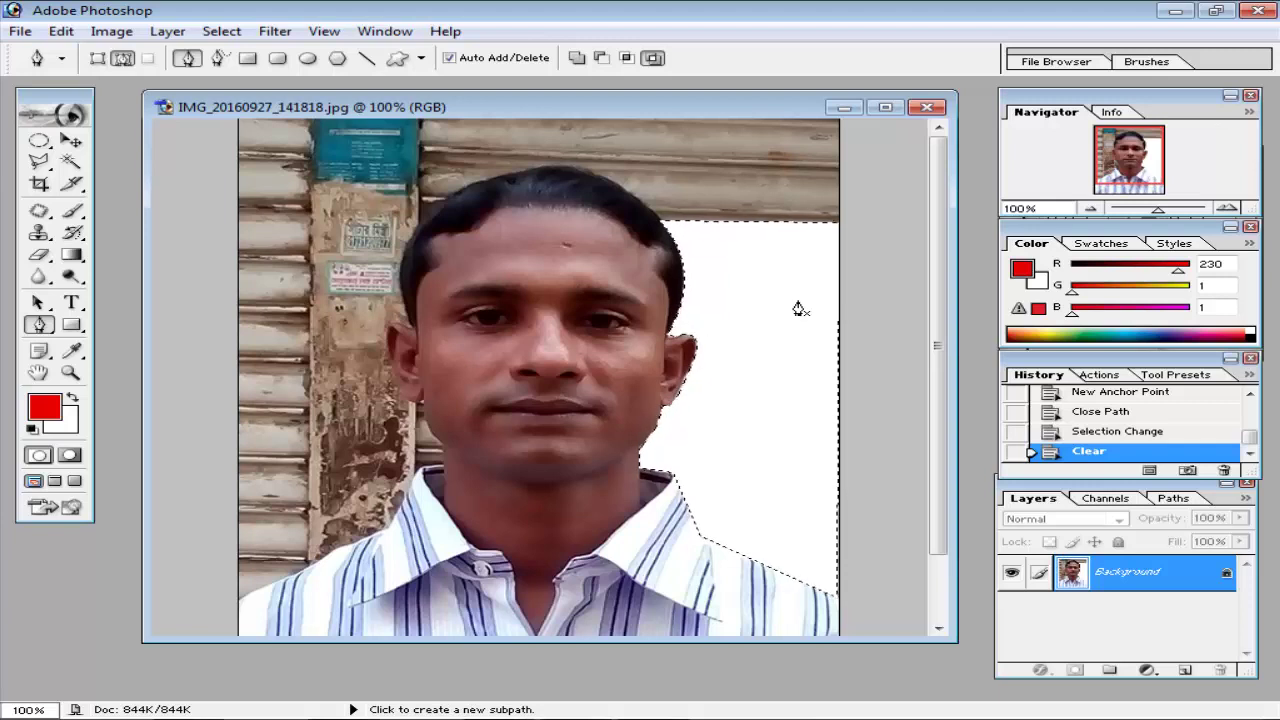
key("ctrl+d")
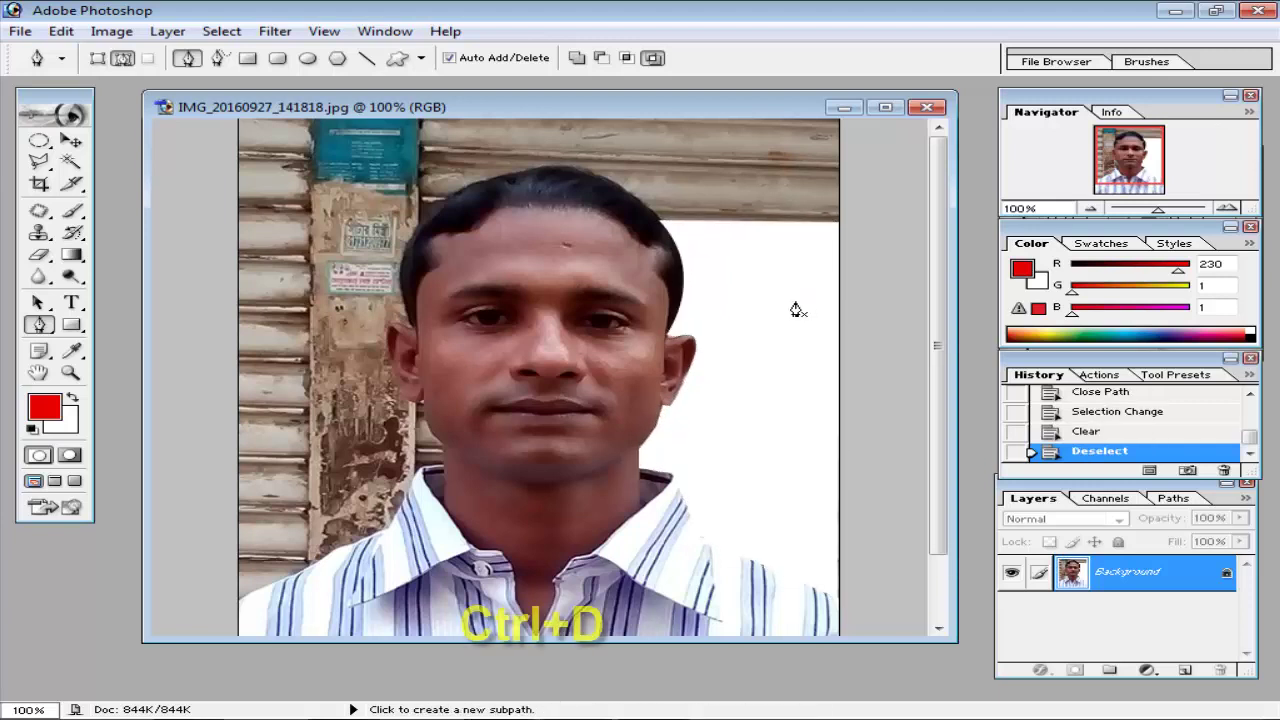
key("l")
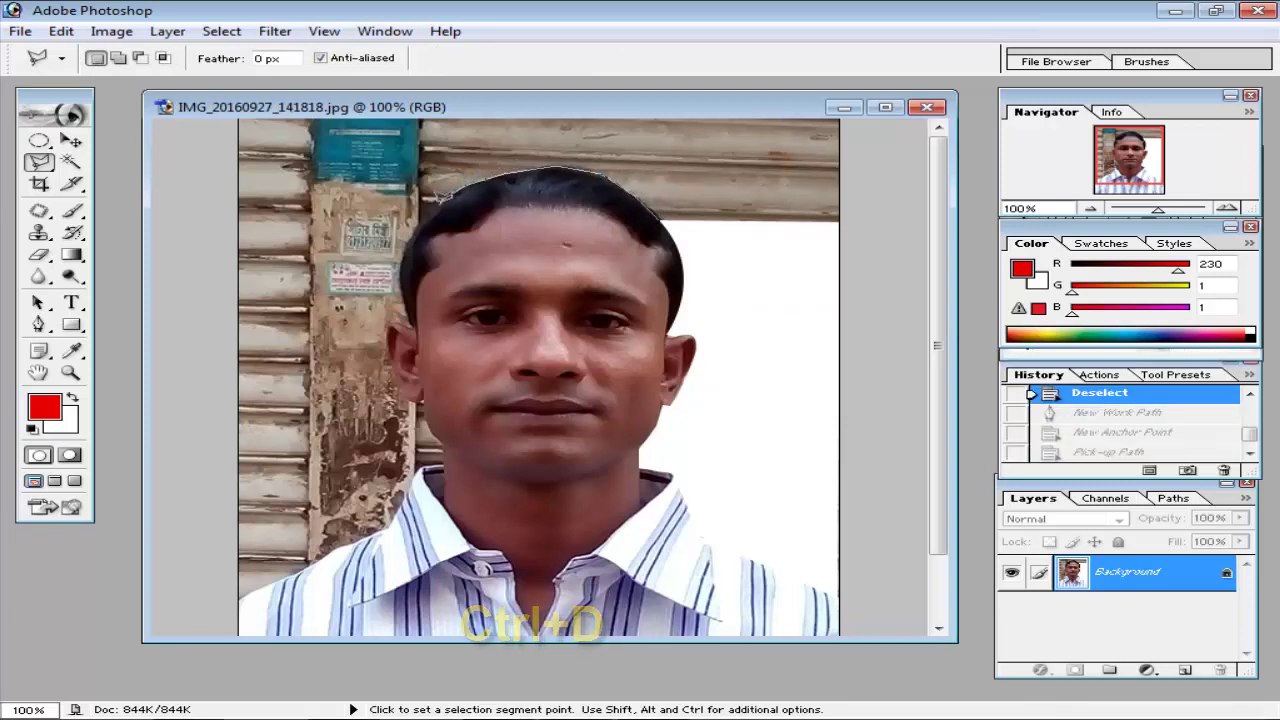
Lasso the area above the head out to the right edge, clear it to white, and deselect
left_click(408, 238)
left_click(315, 216)
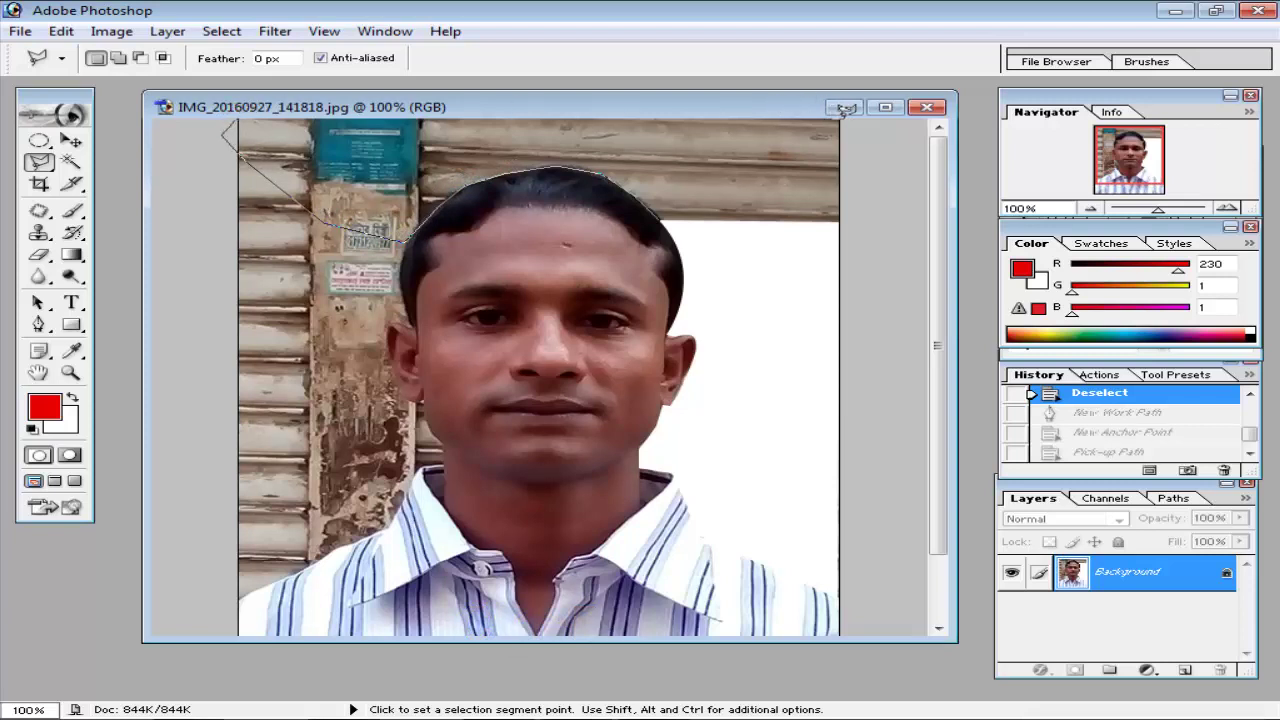
left_click(847, 230)
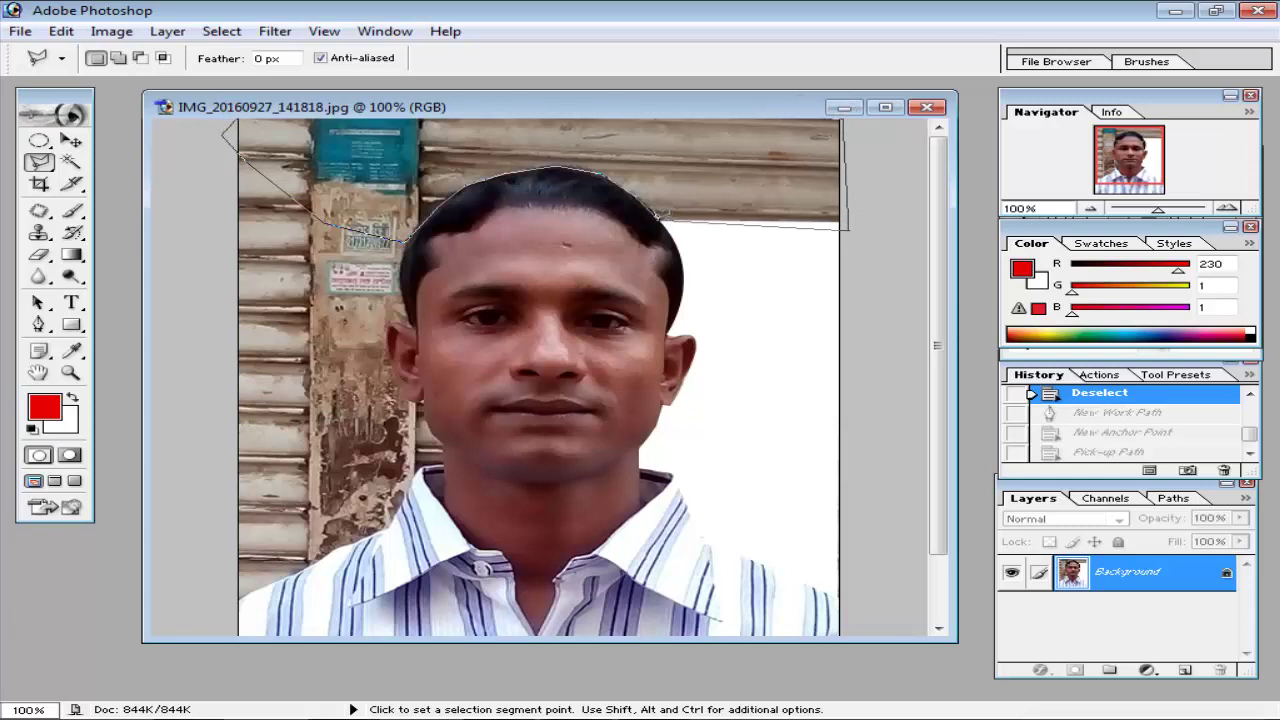
left_click(408, 238)
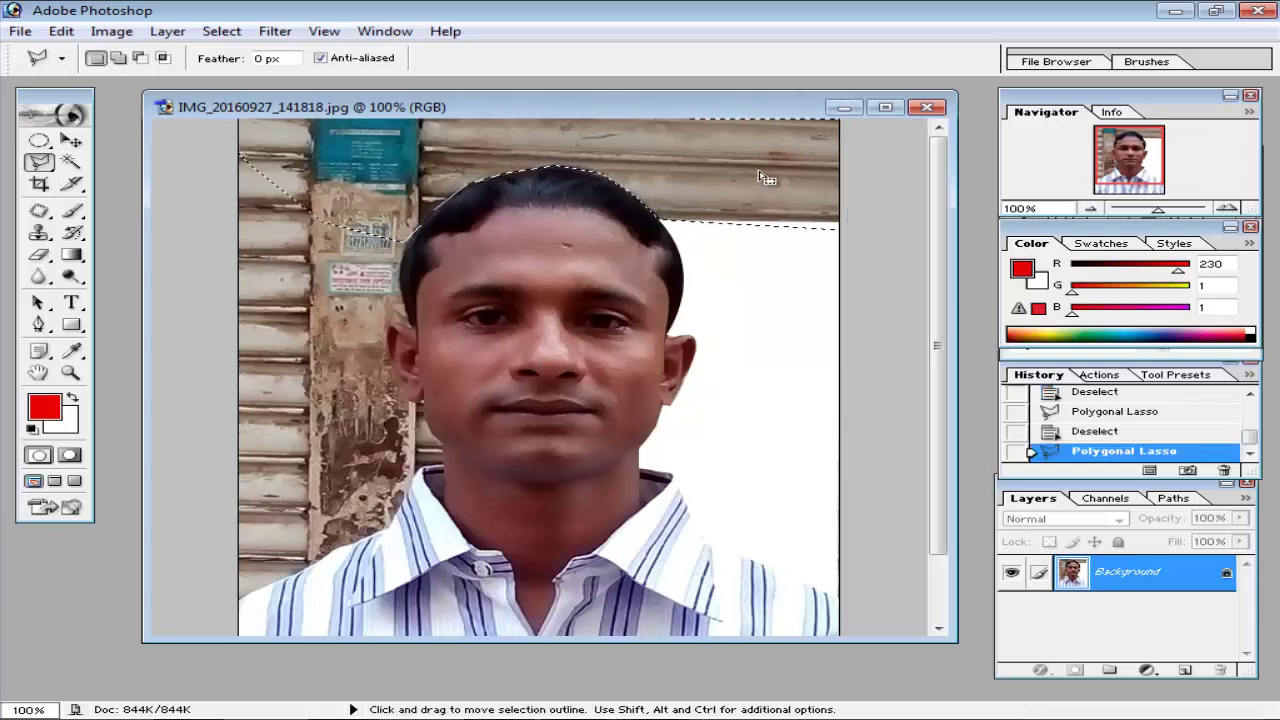
key("Delete")
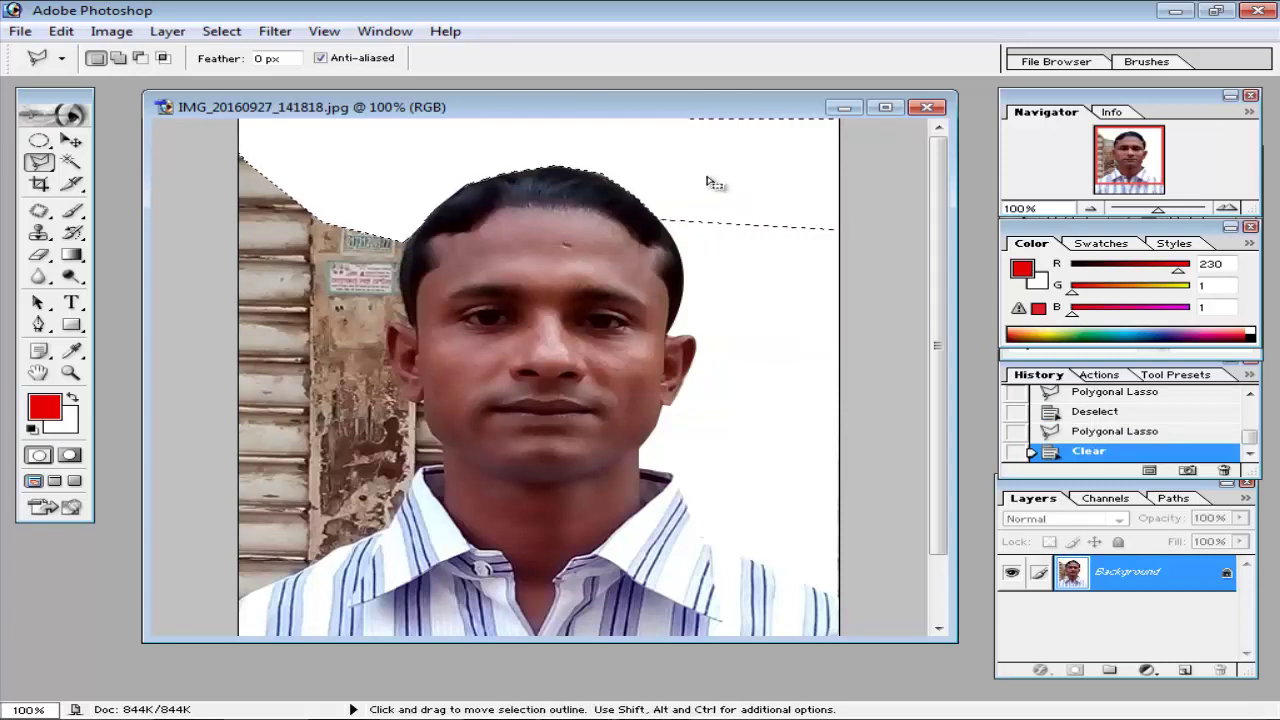
key("ctrl+d")
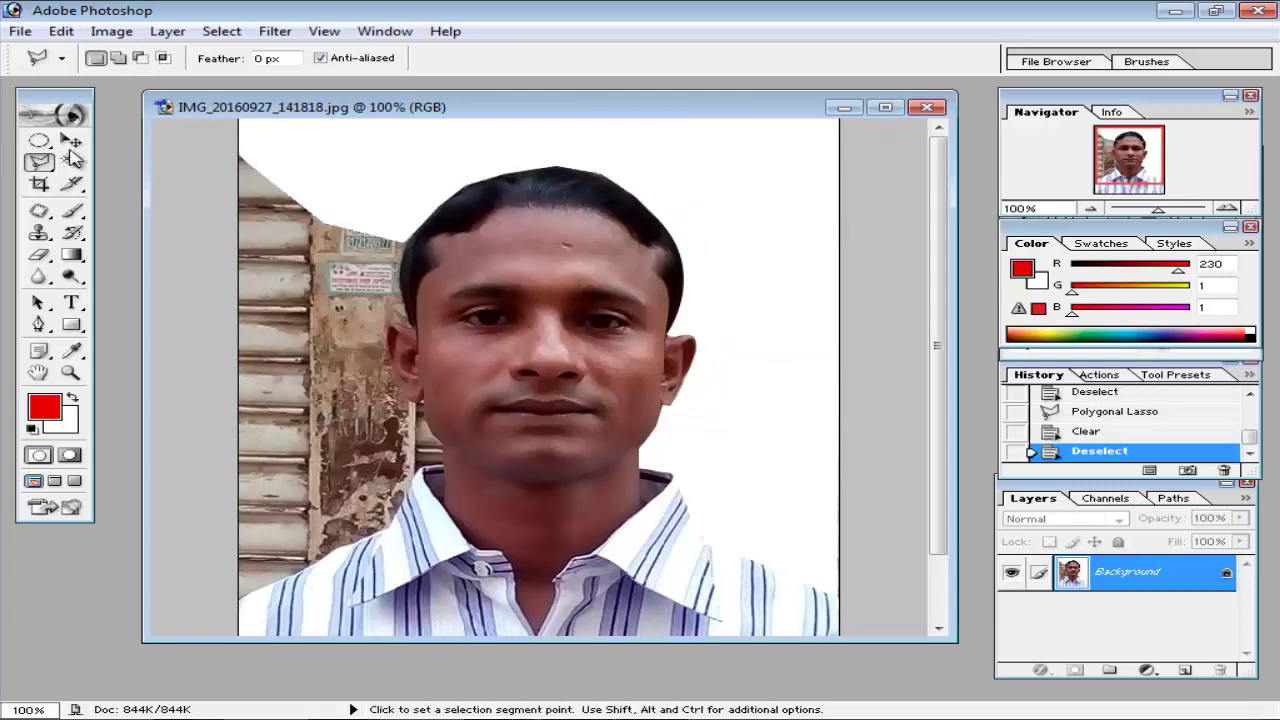
left_click(70, 141)
Start a pen path at the hair's left edge and trace down the head and left ear
left_click(38, 324)
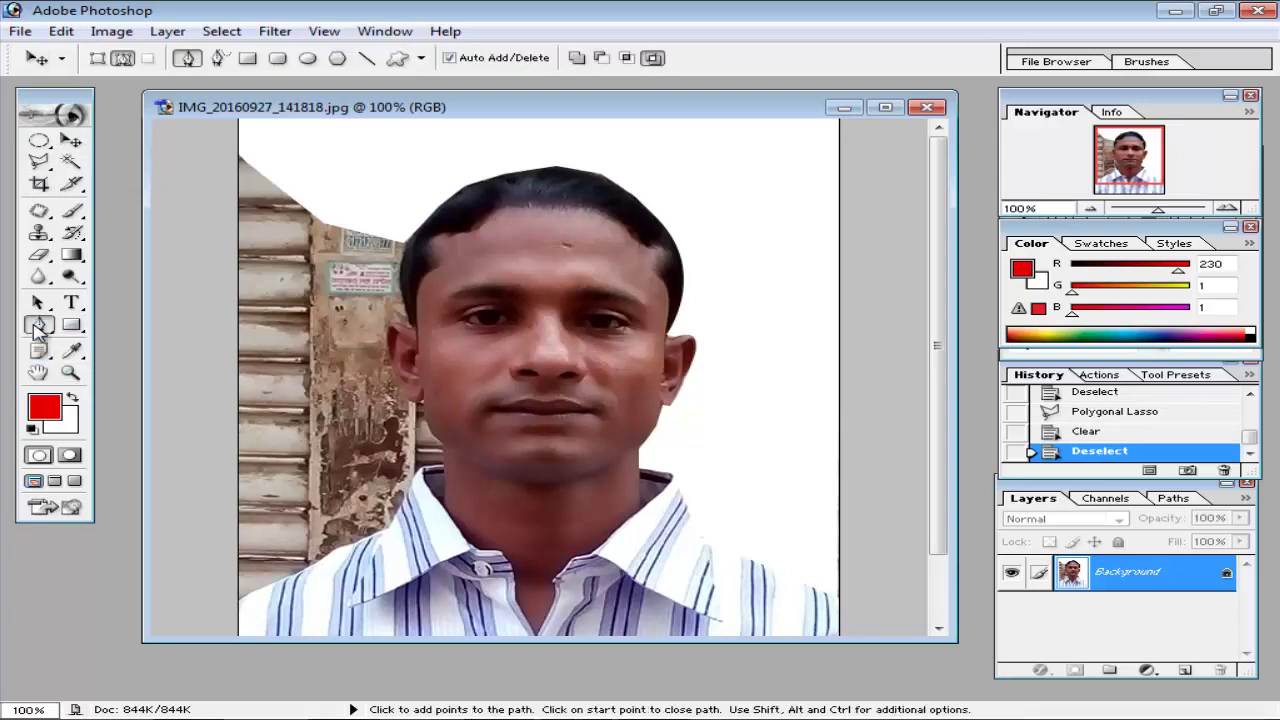
left_click(403, 244)
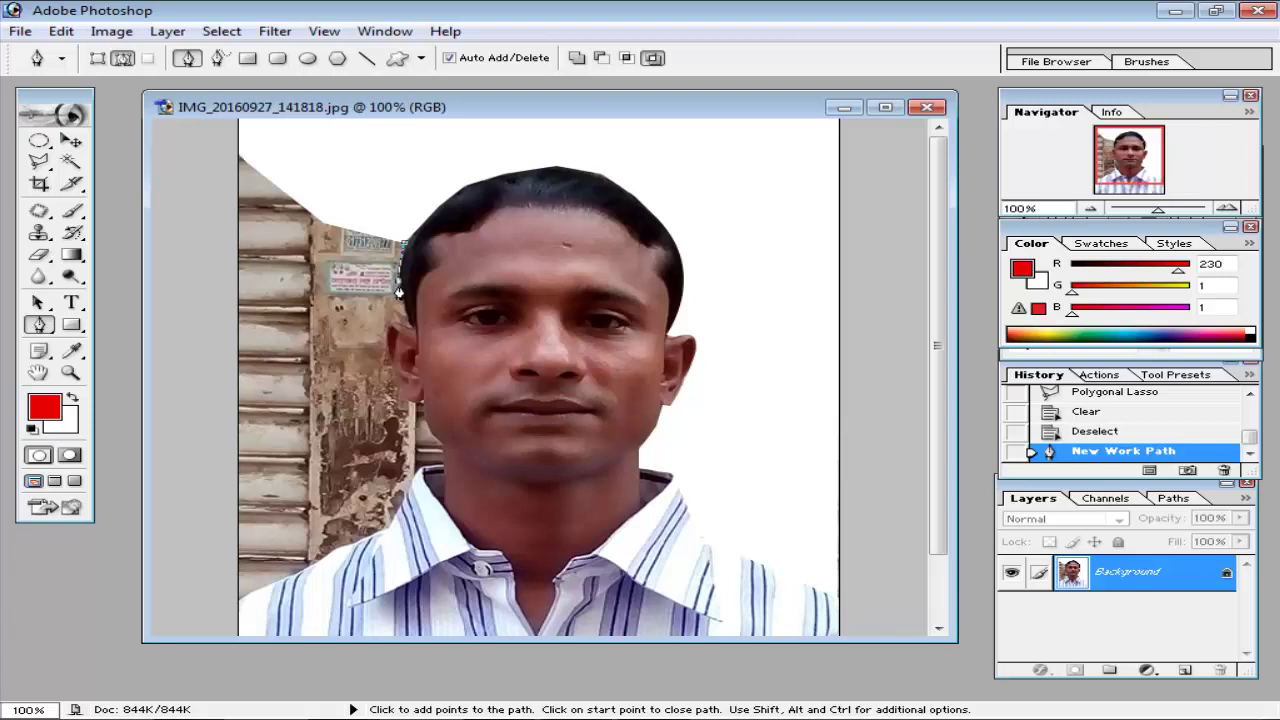
left_click(397, 287)
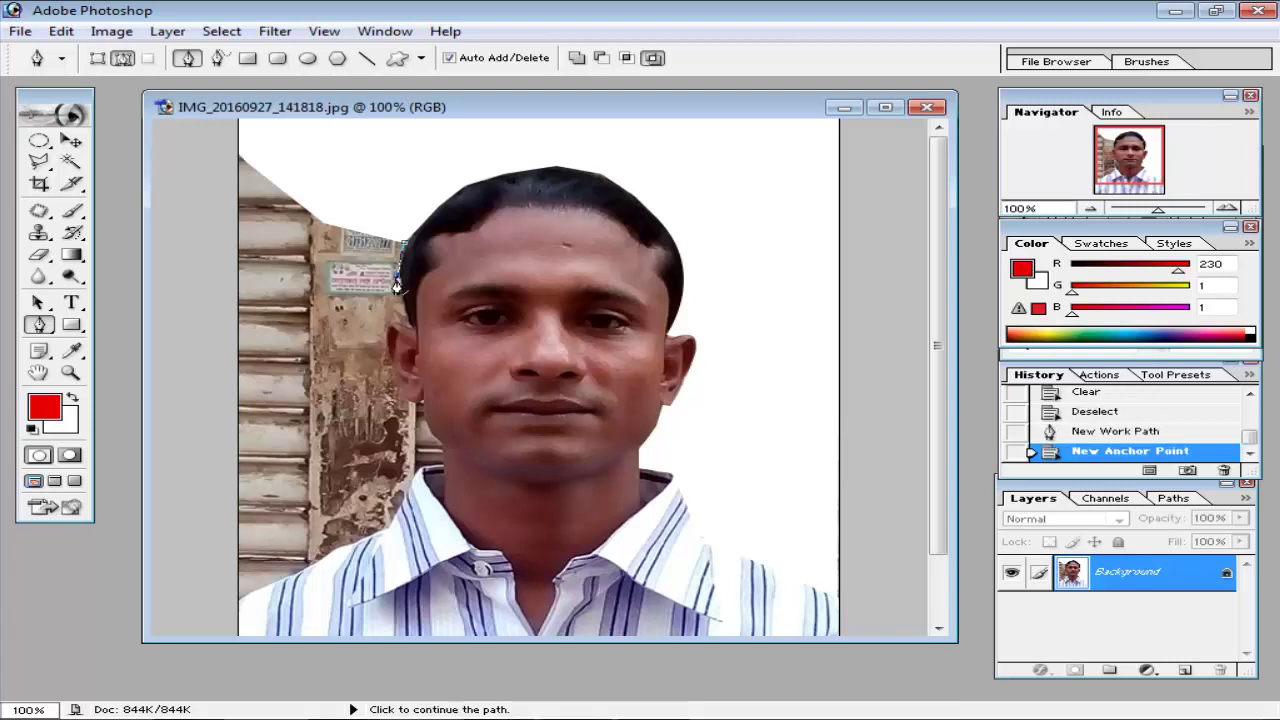
left_click(397, 287)
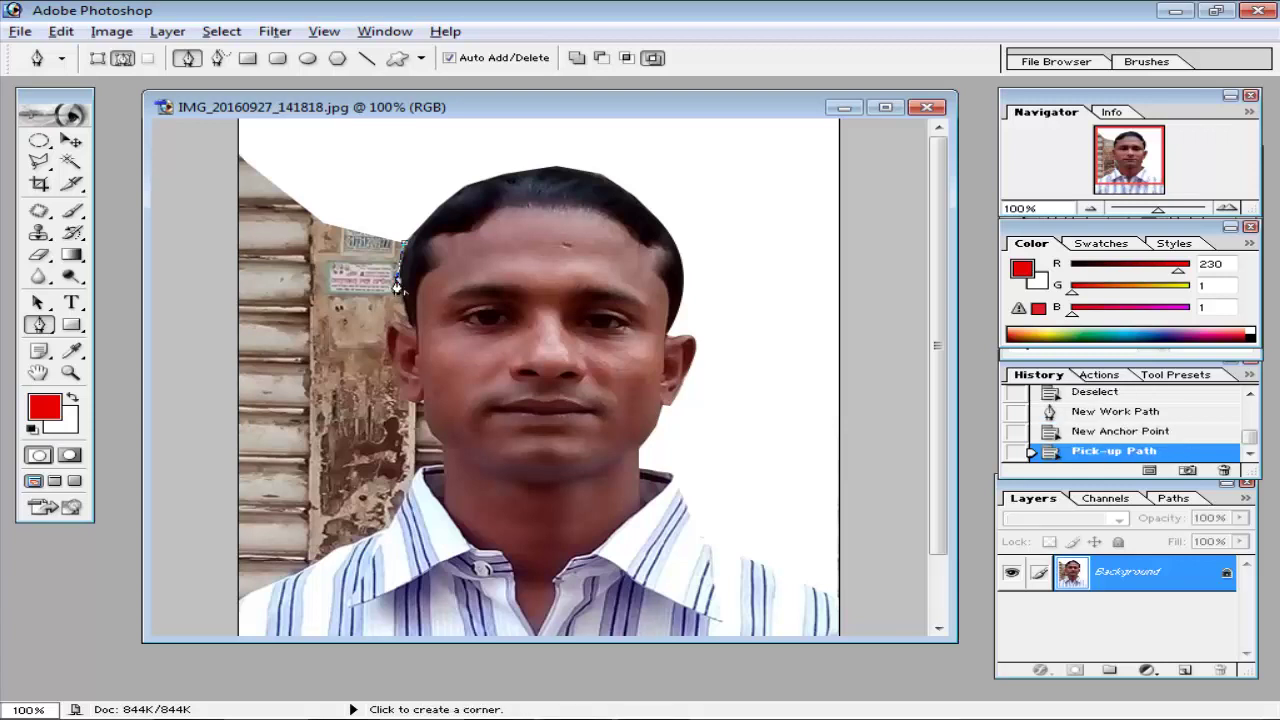
left_click(397, 287)
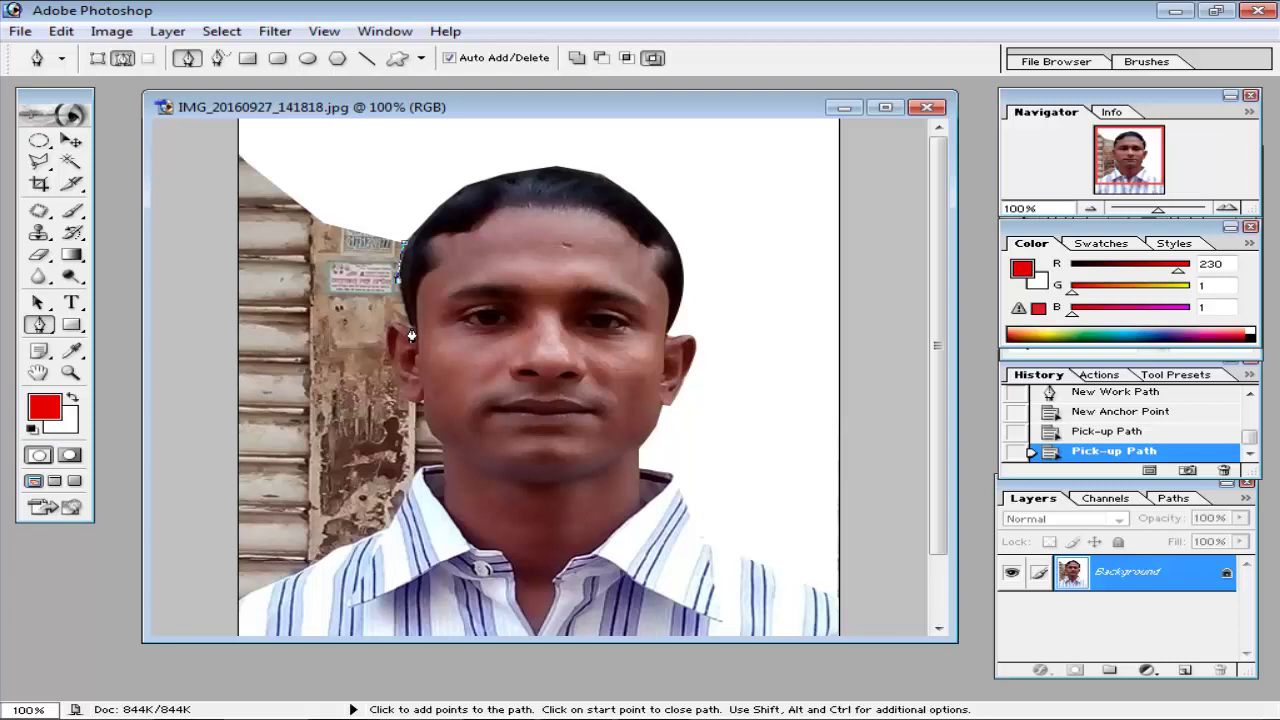
left_click(411, 332)
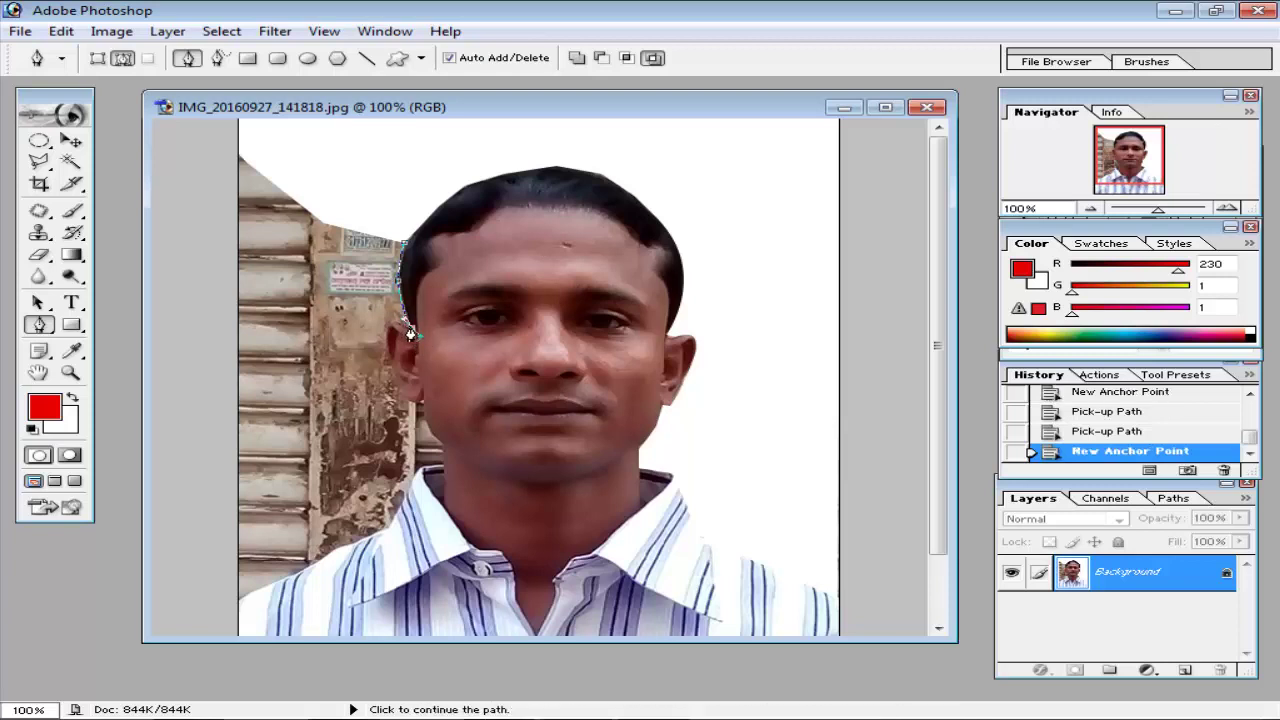
left_click(411, 332)
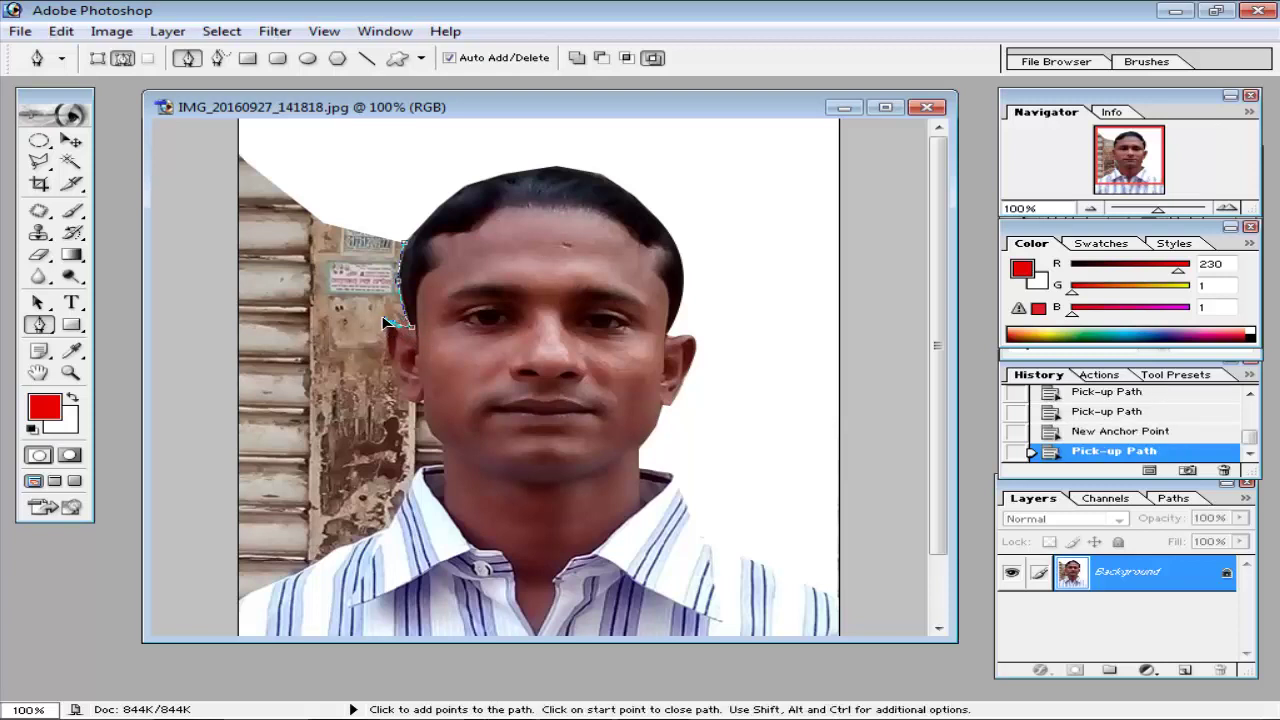
left_click(388, 323)
left_click(390, 323)
left_click(390, 360)
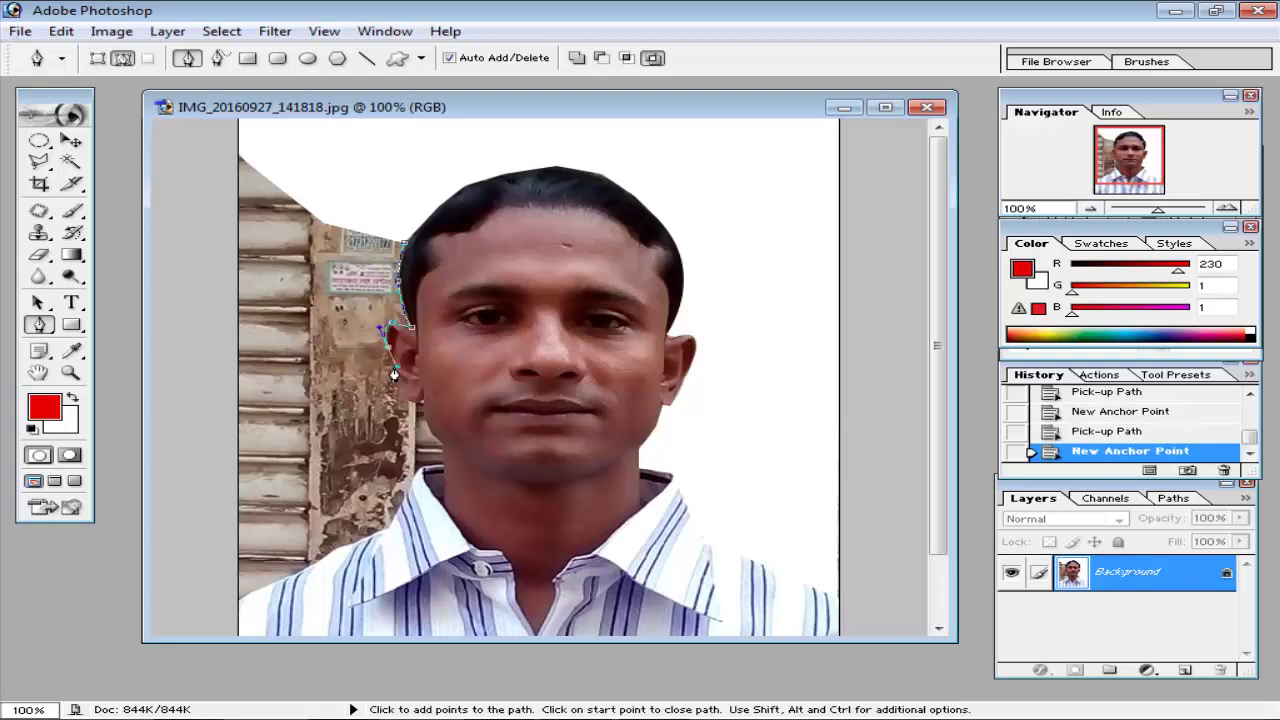
left_click(387, 357)
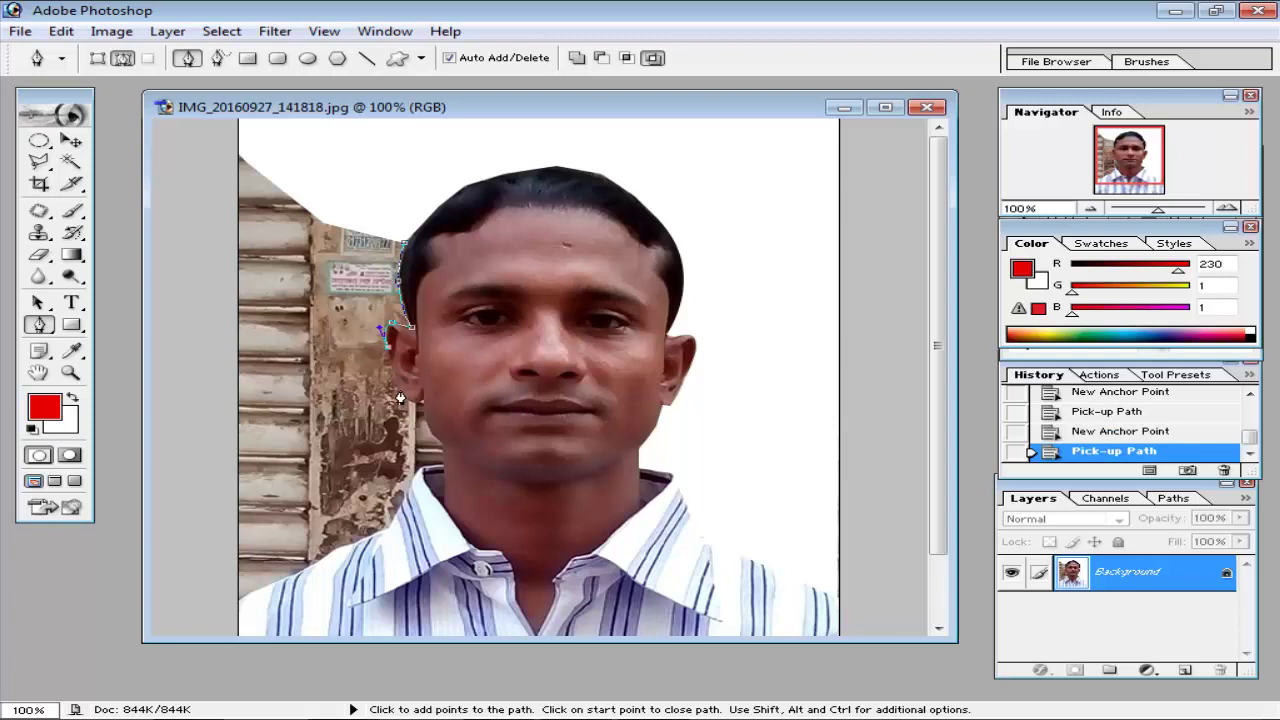
left_click(397, 389)
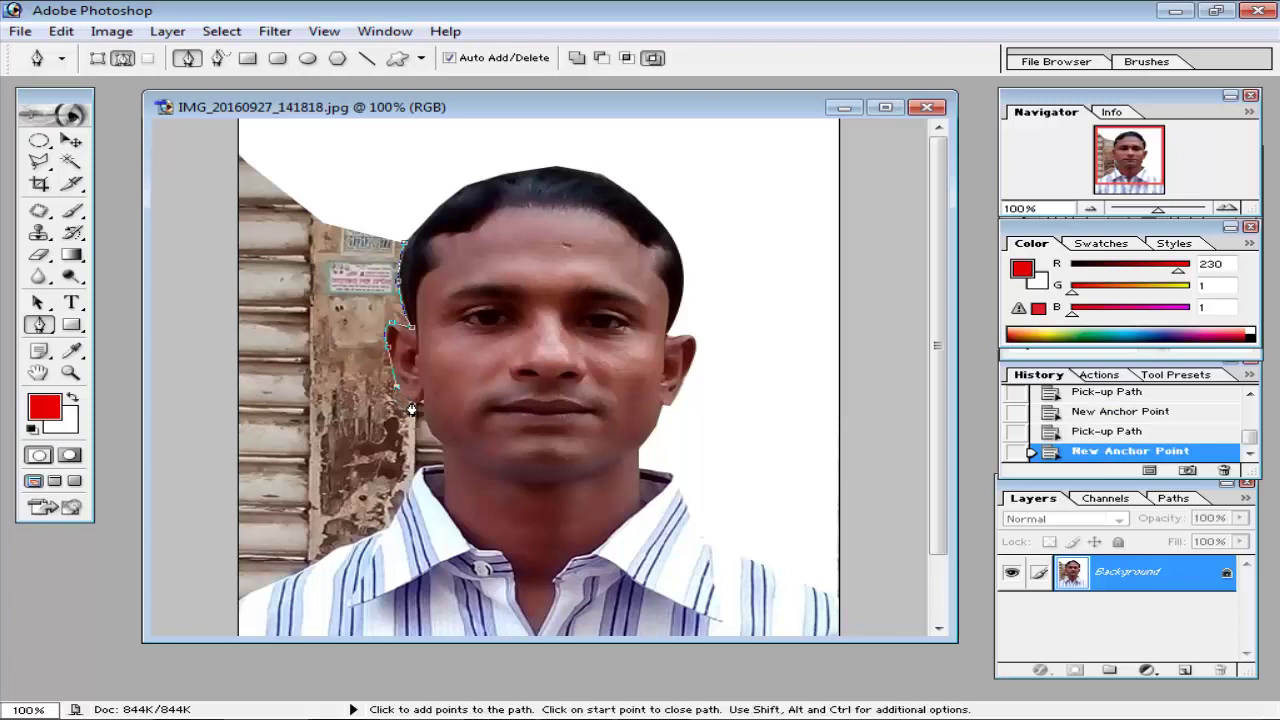
left_click(411, 406)
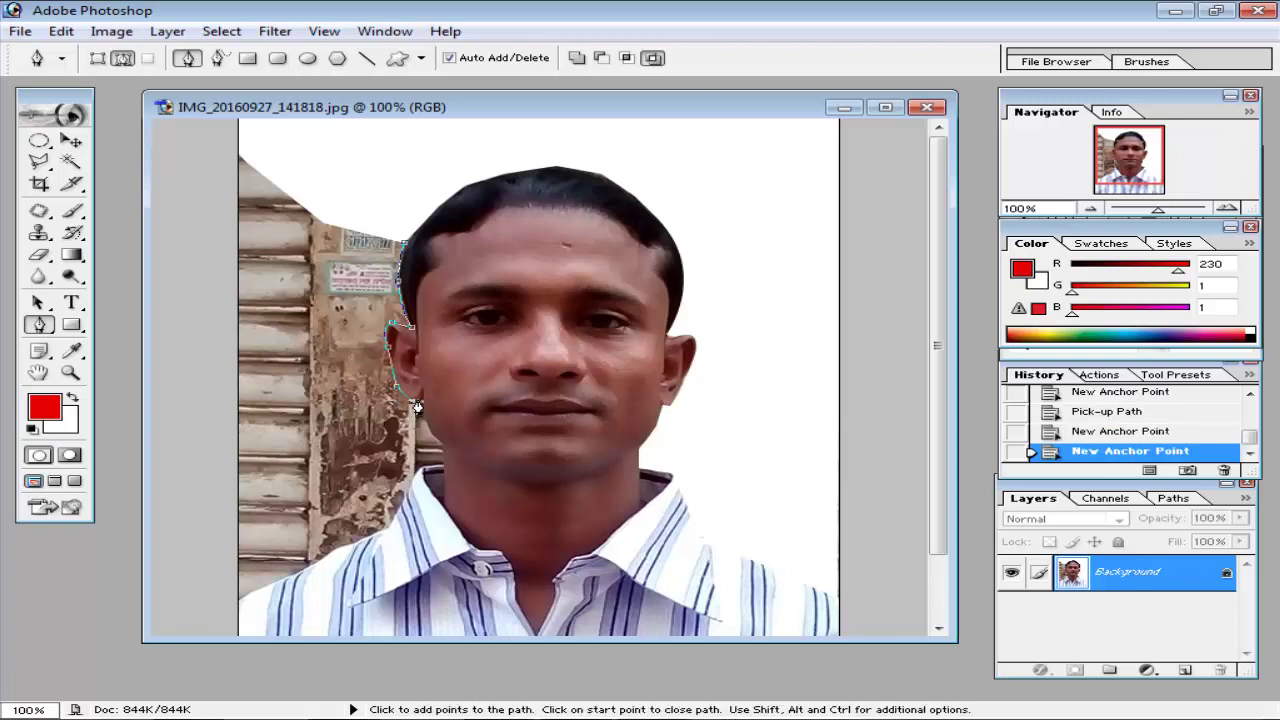
Extend the outline below the ear, around the bottom-left and up the left edge, closing it at the start
key("ctrl")
left_click(418, 406, "ctrl")
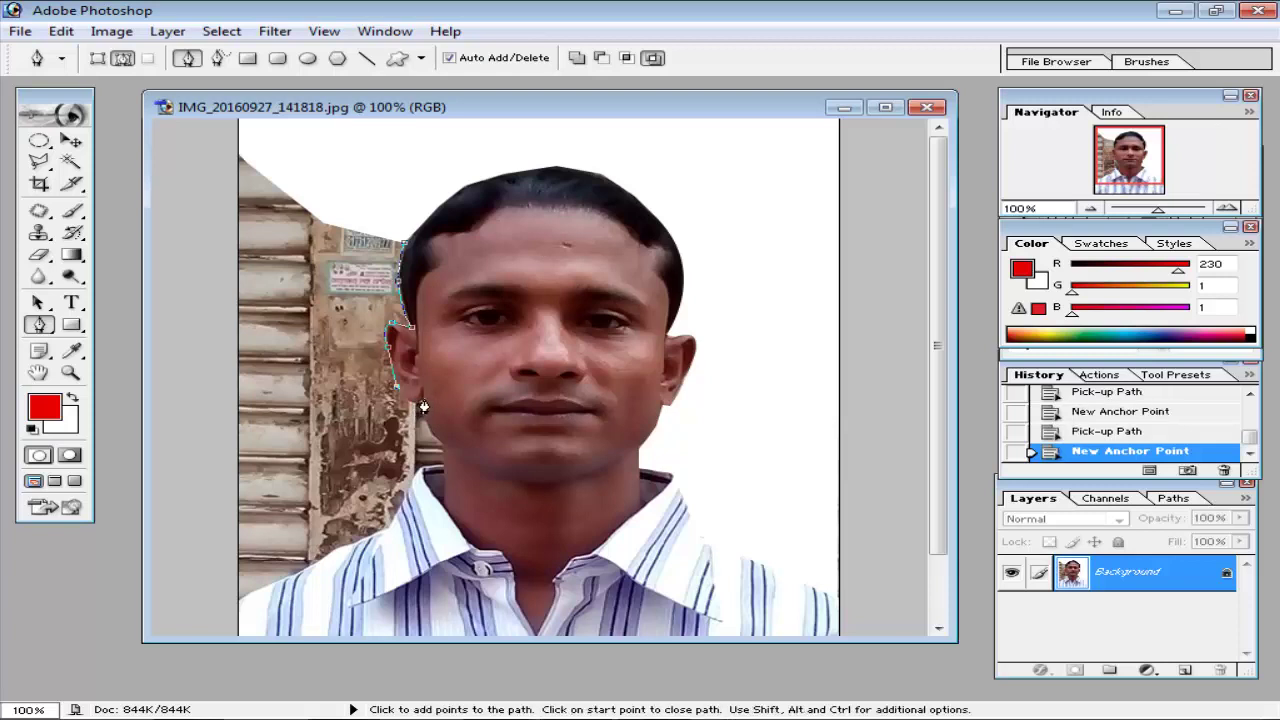
key("ctrl")
left_click(426, 402)
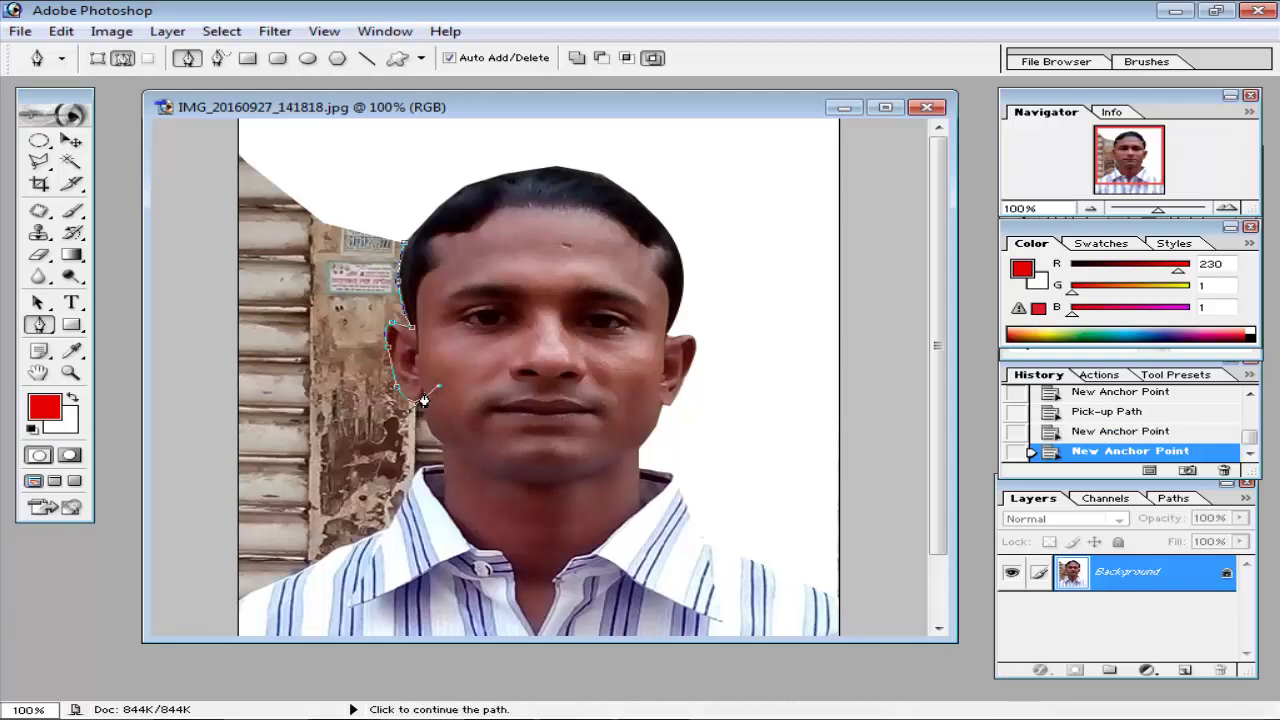
left_click(426, 403)
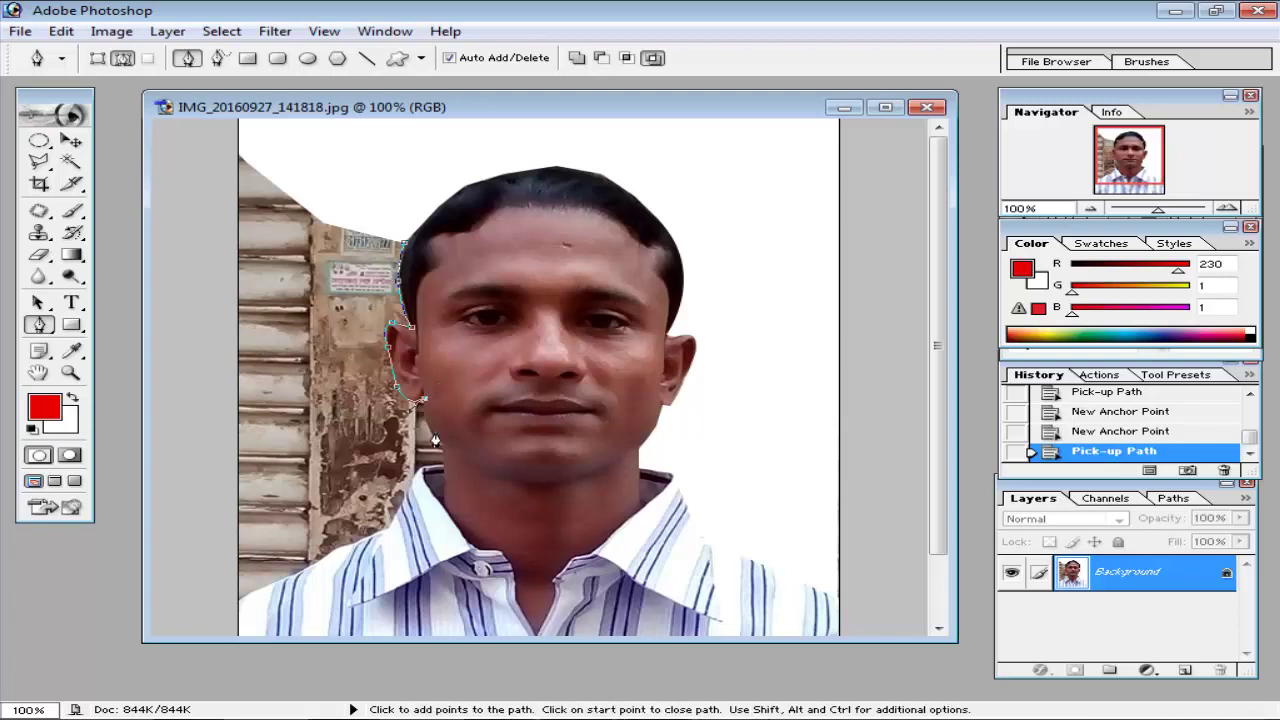
left_click(441, 445)
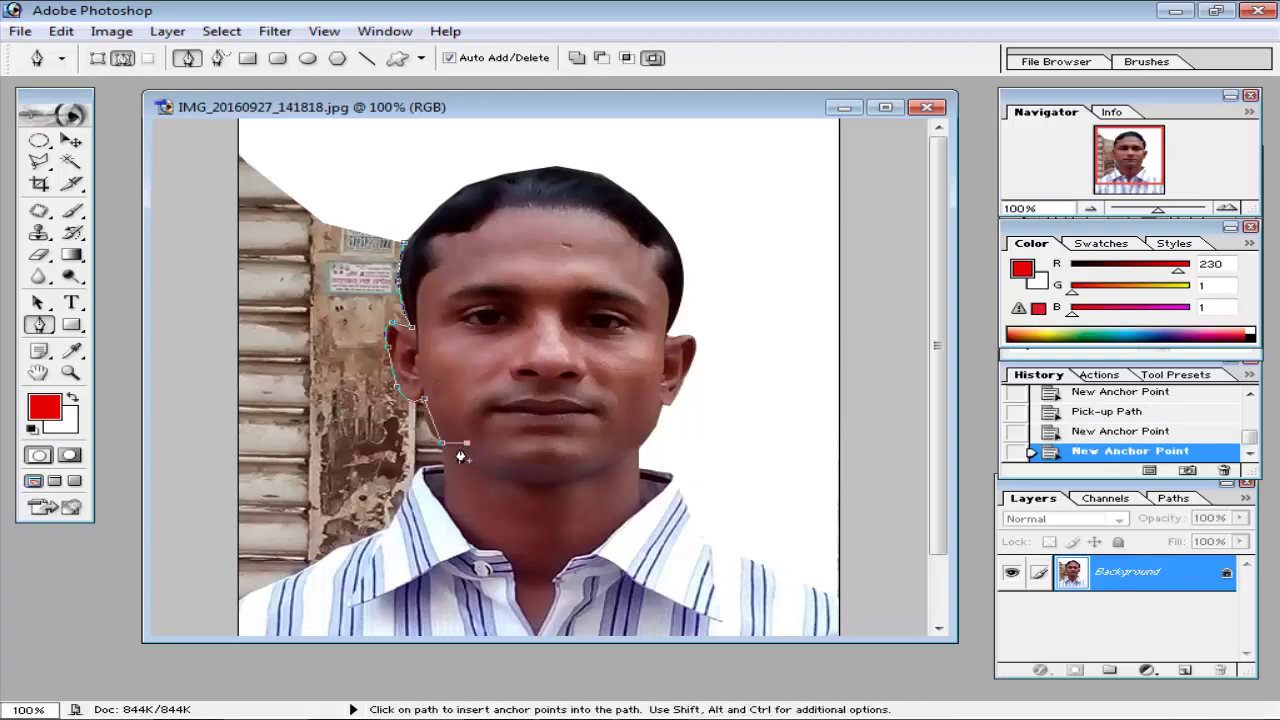
key("ctrl")
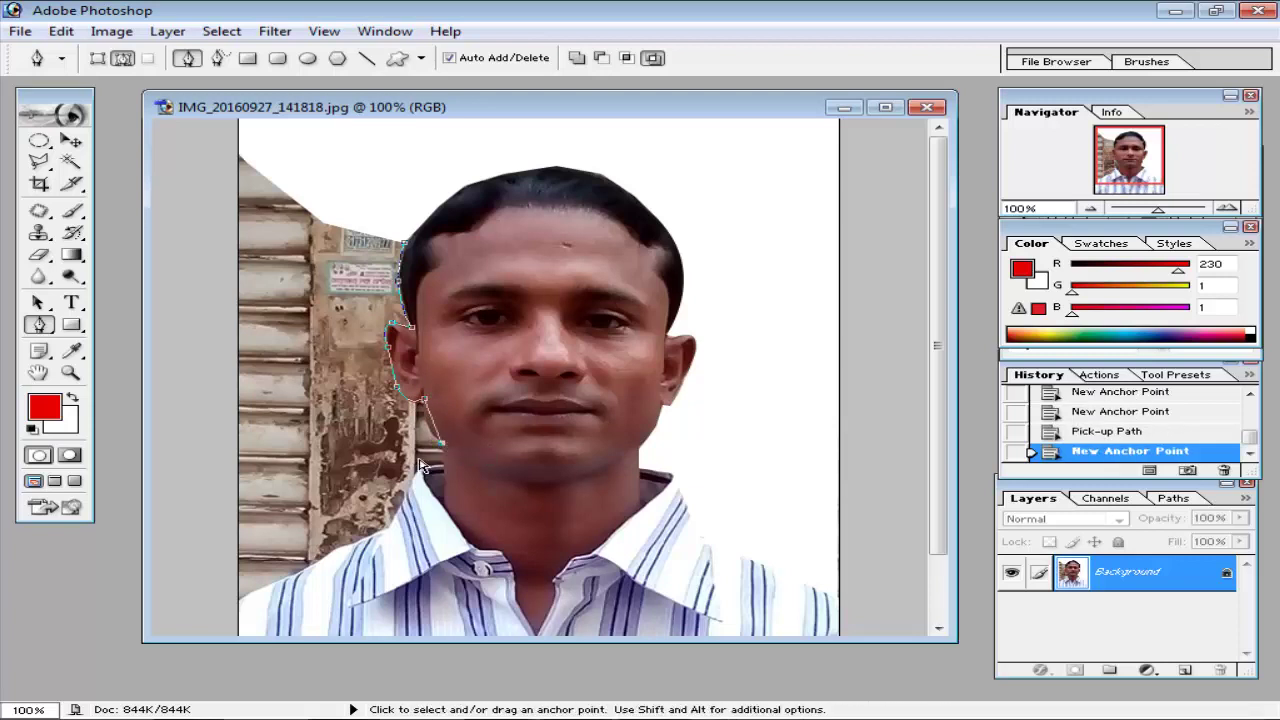
left_click(421, 468)
left_click(240, 598)
left_click(240, 155)
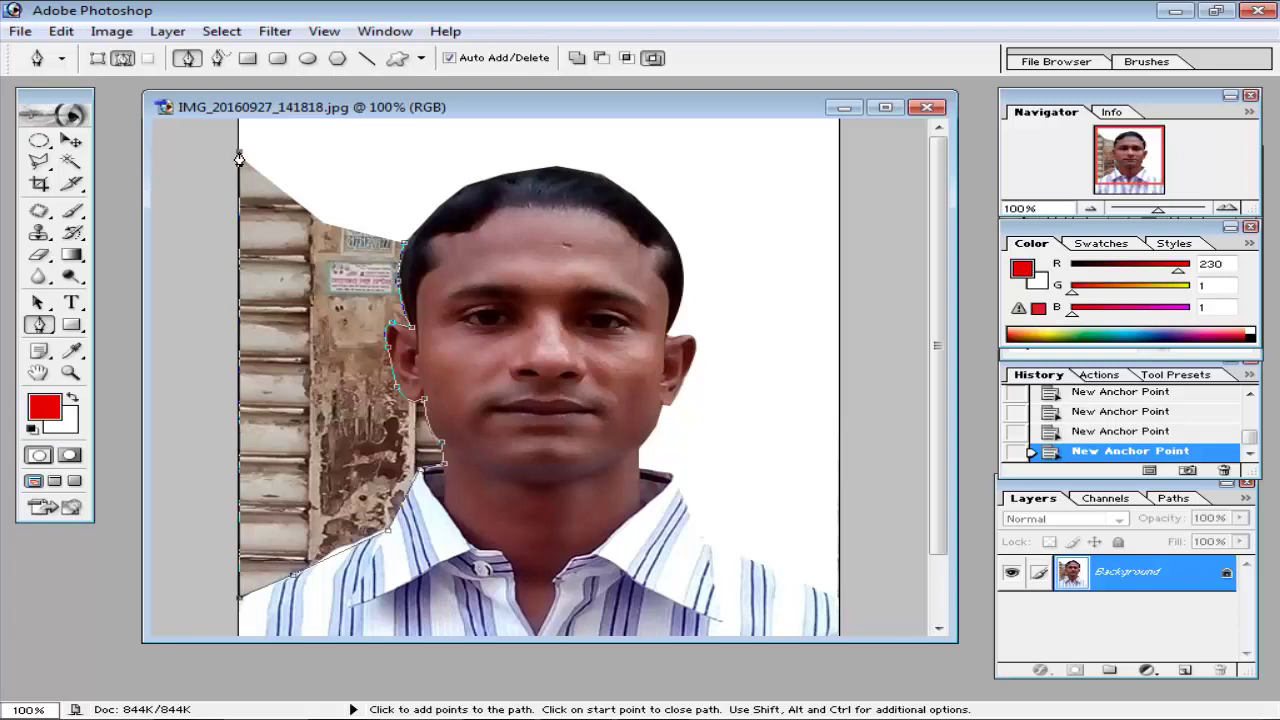
left_click(403, 245)
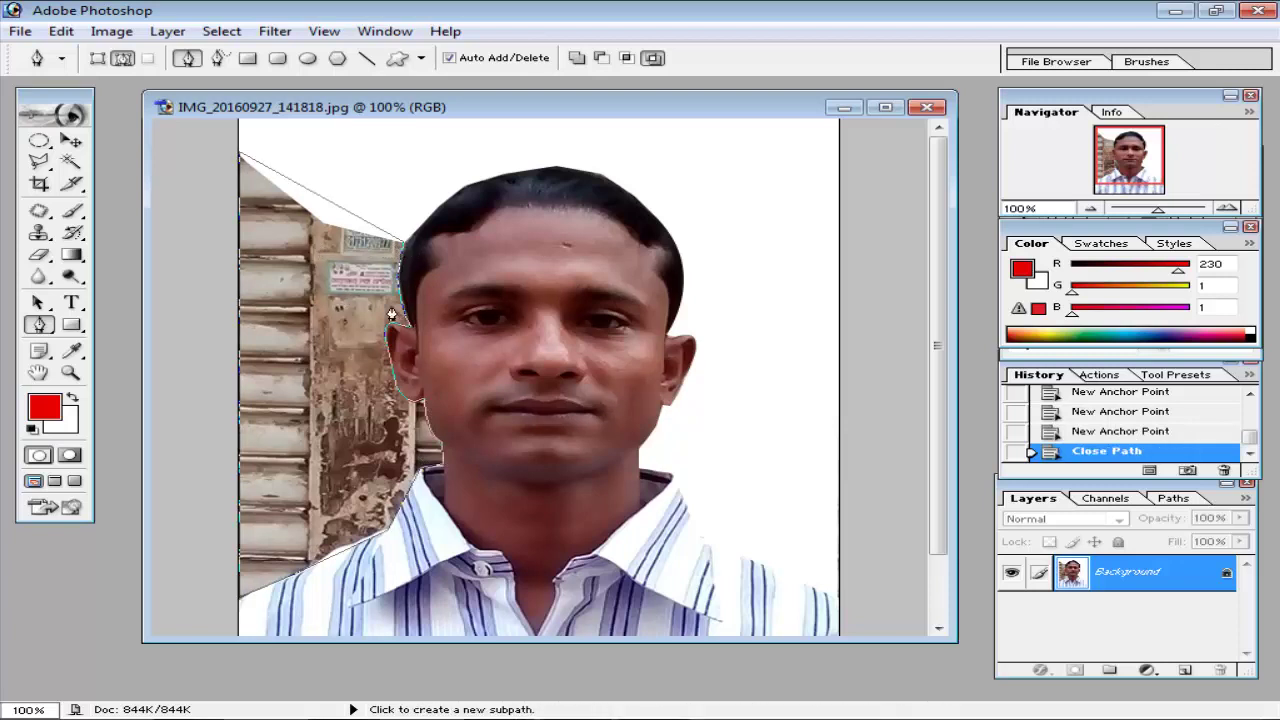
Make a selection from the left outline, delete the street background to white, and deselect
right_click(308, 260)
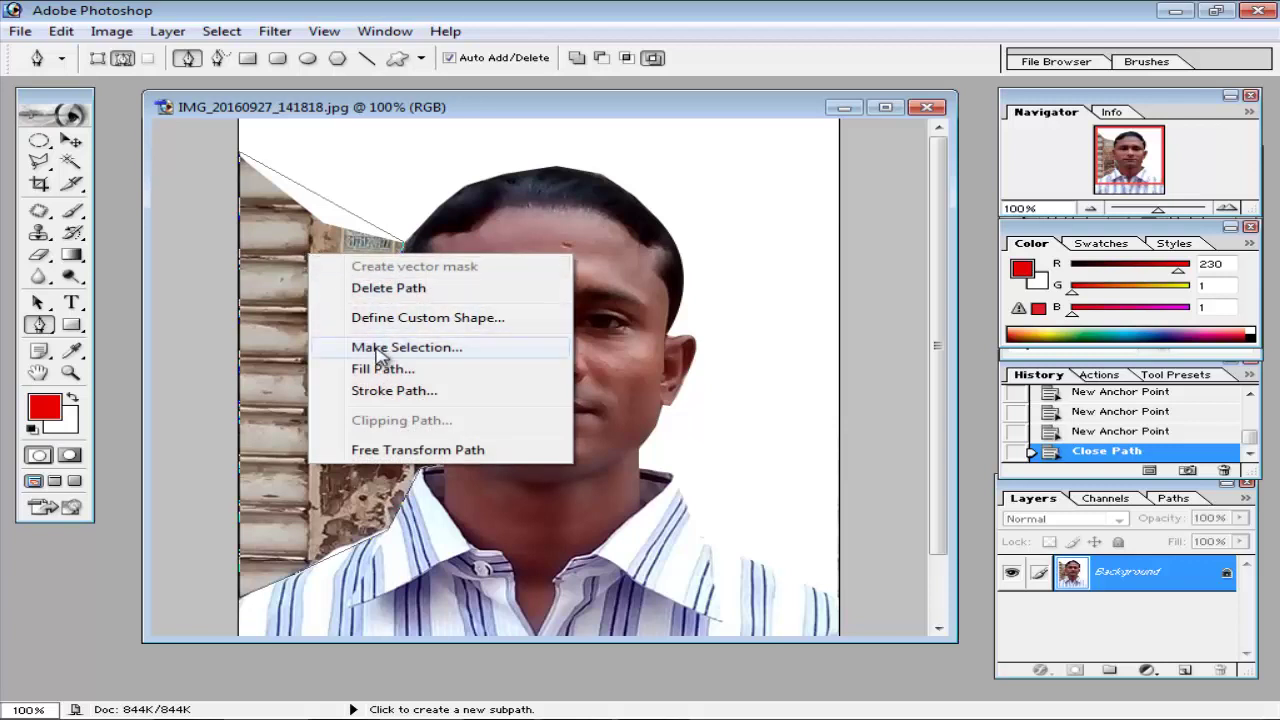
left_click(440, 350)
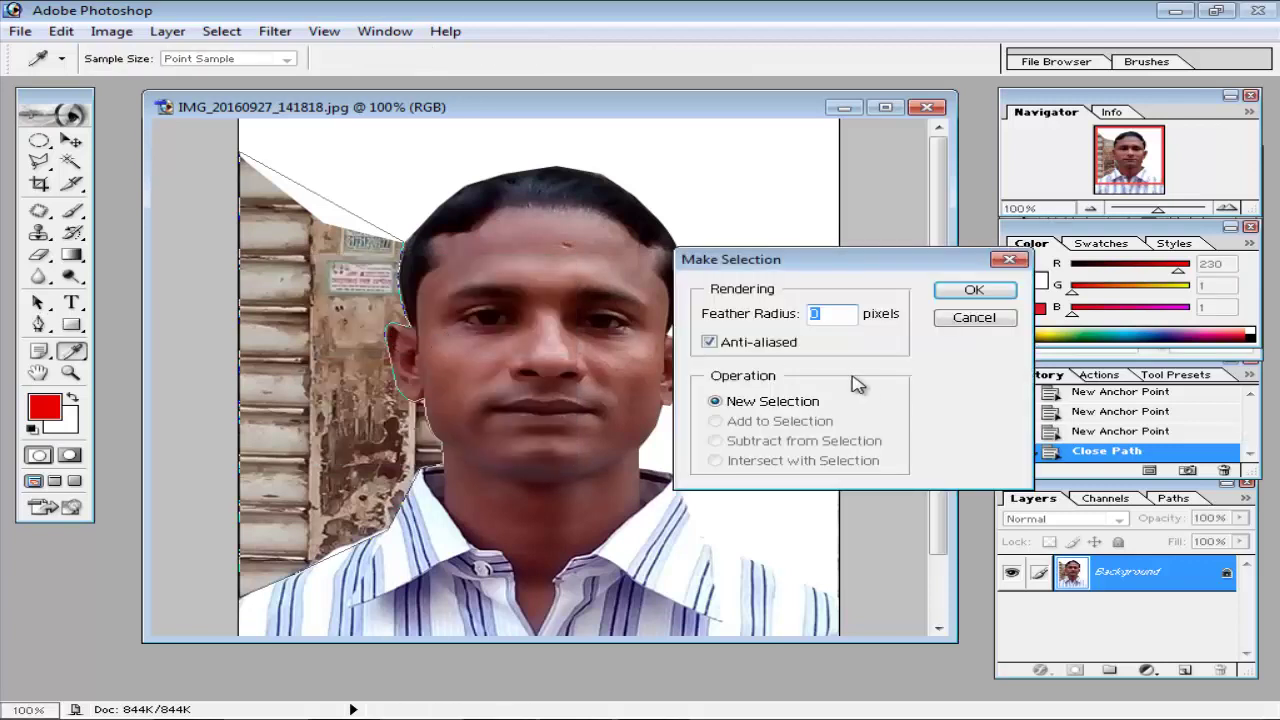
left_click(968, 291)
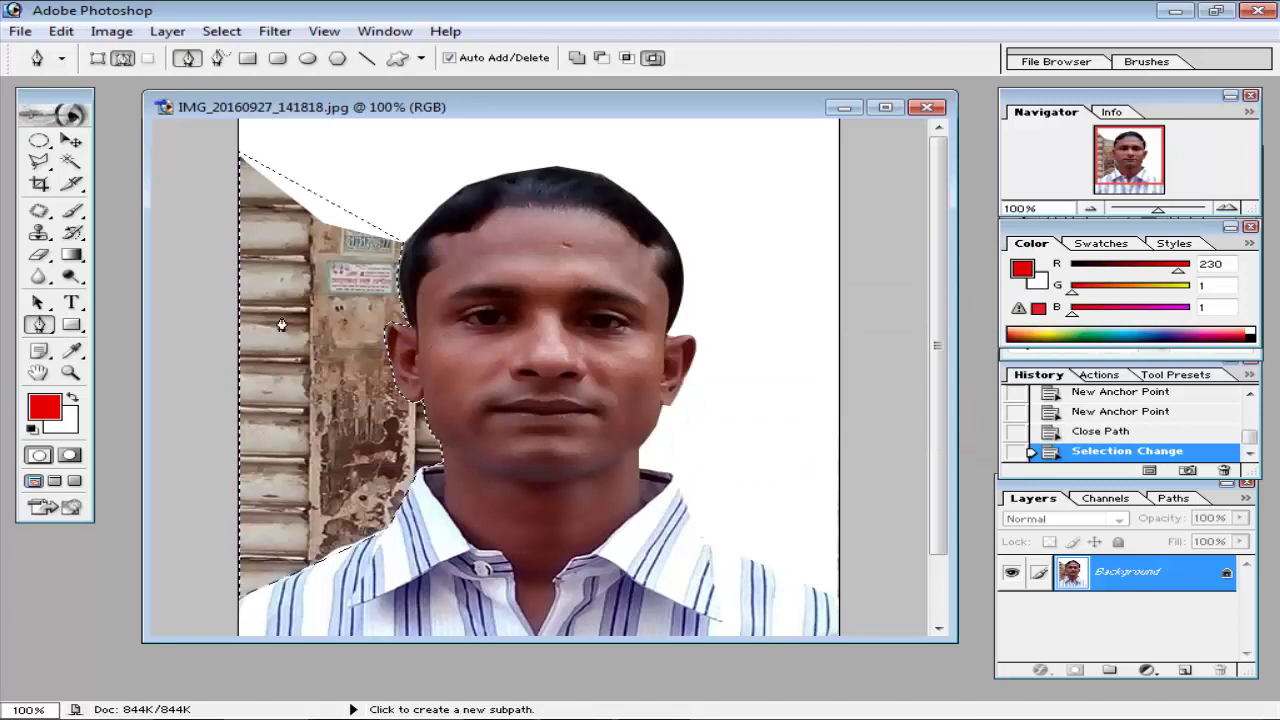
key("Delete")
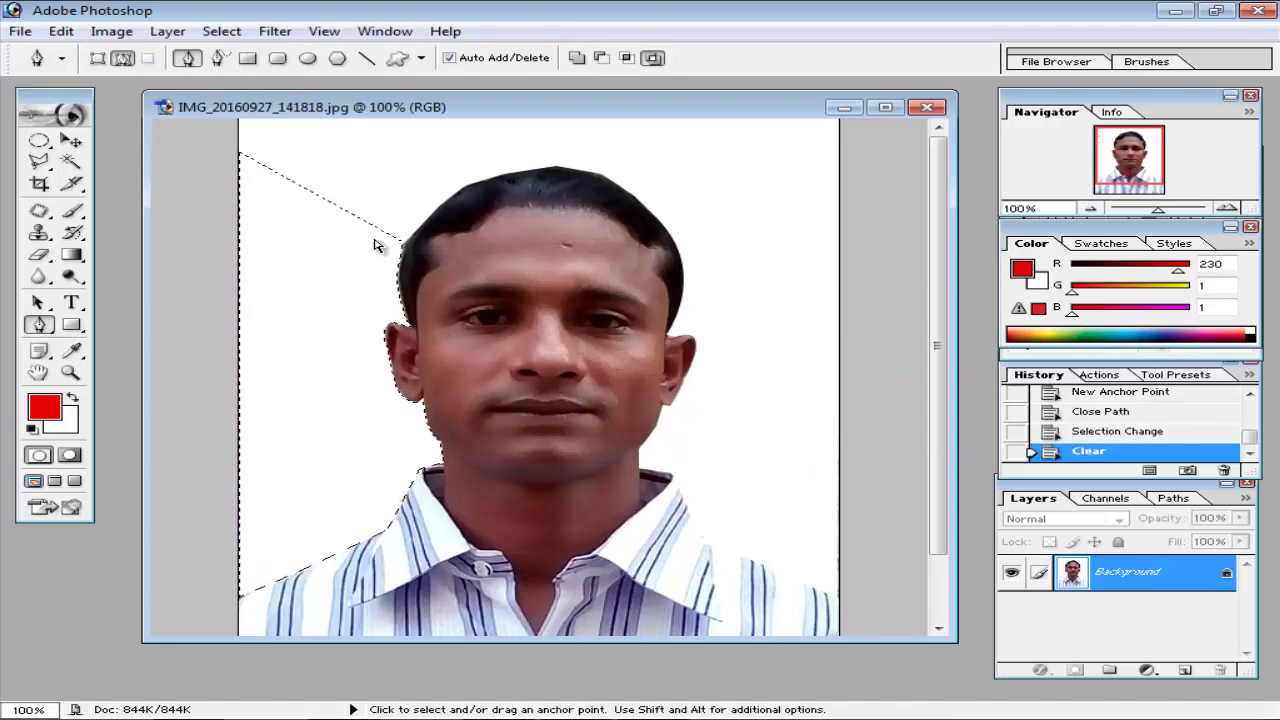
key("ctrl+d")
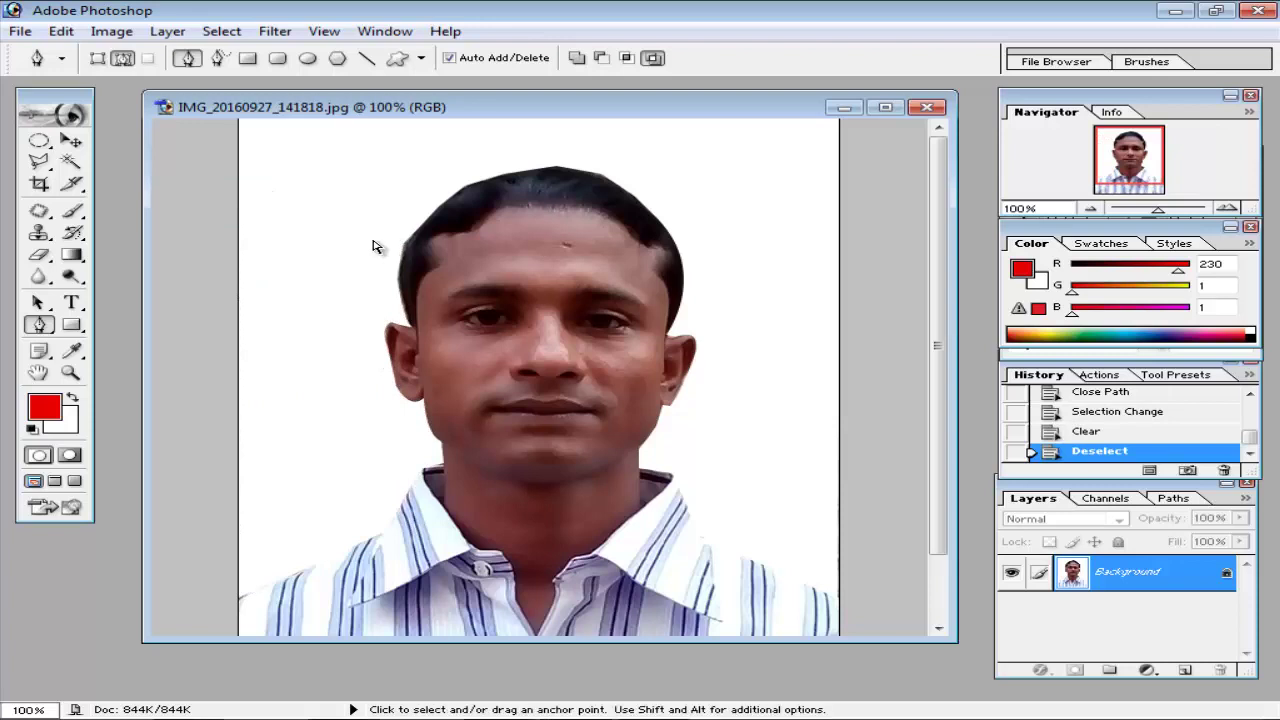
left_click(70, 141)
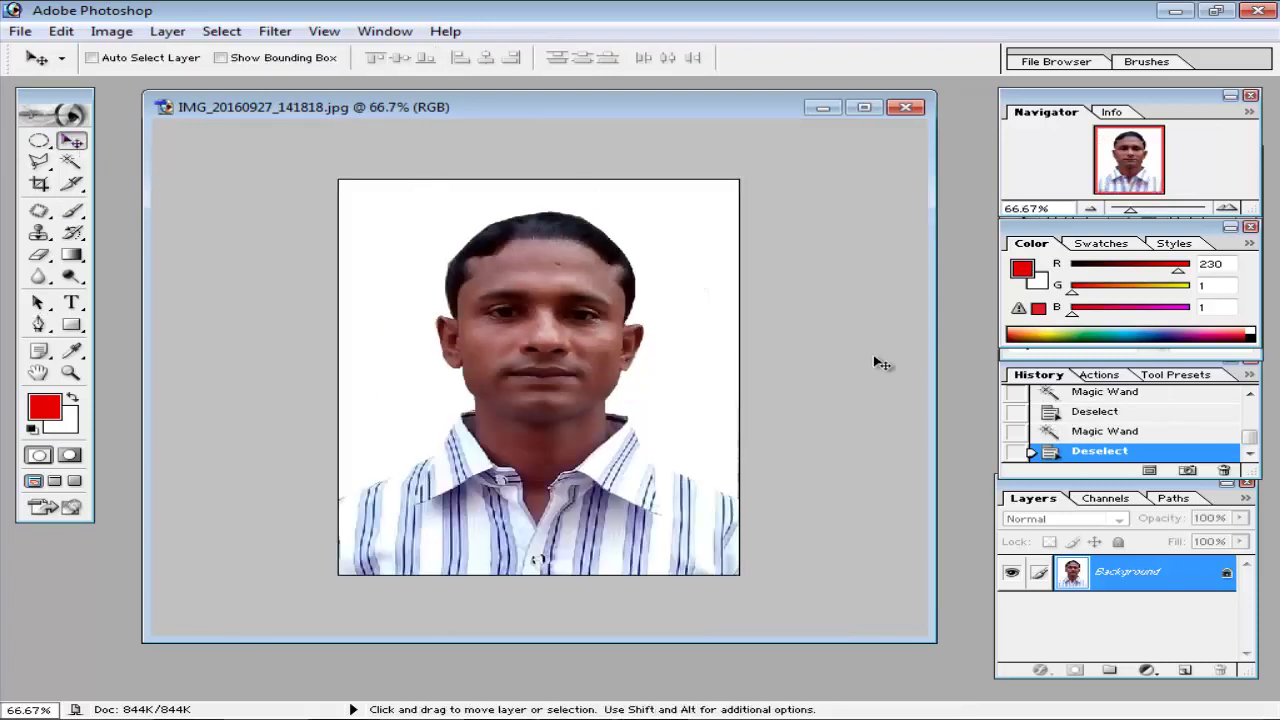
Convert the locked Background layer into editable Layer 0
left_click(1222, 578)
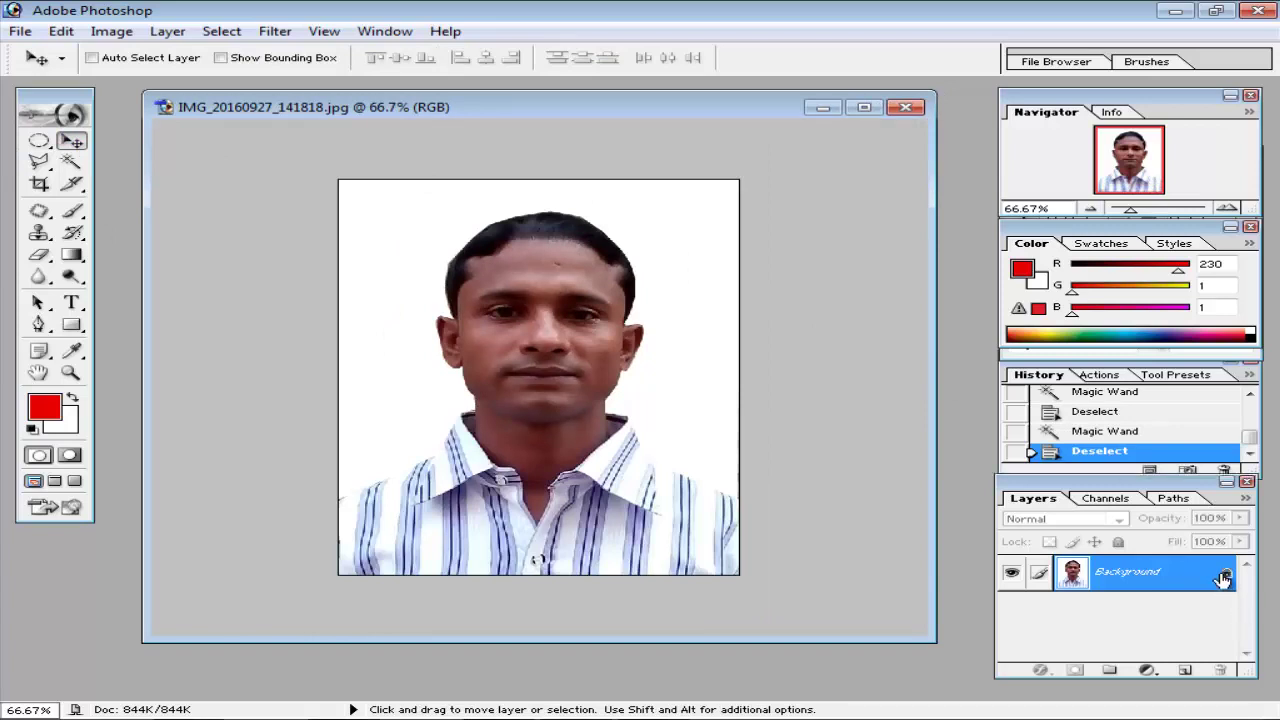
double_click(1222, 578)
left_click(830, 338)
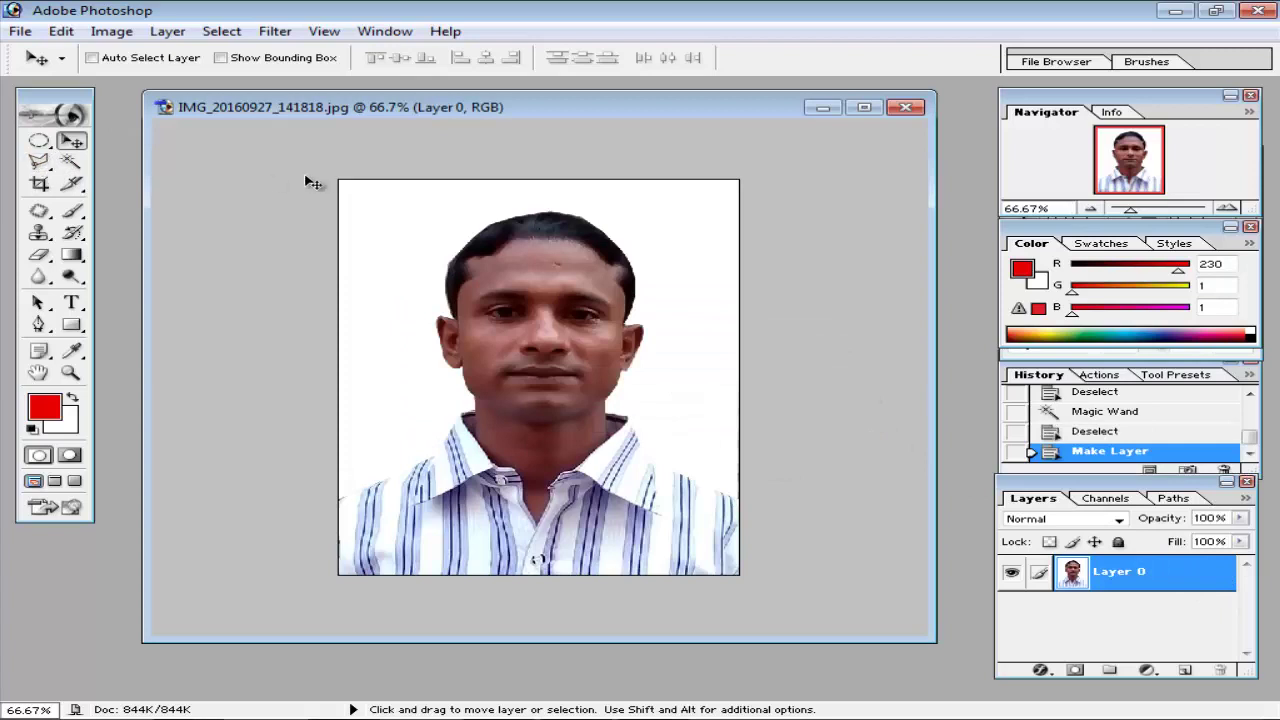
Polygon-lasso the white patch beside the left shoulder and bring up the foreground Color Picker
left_click(38, 161)
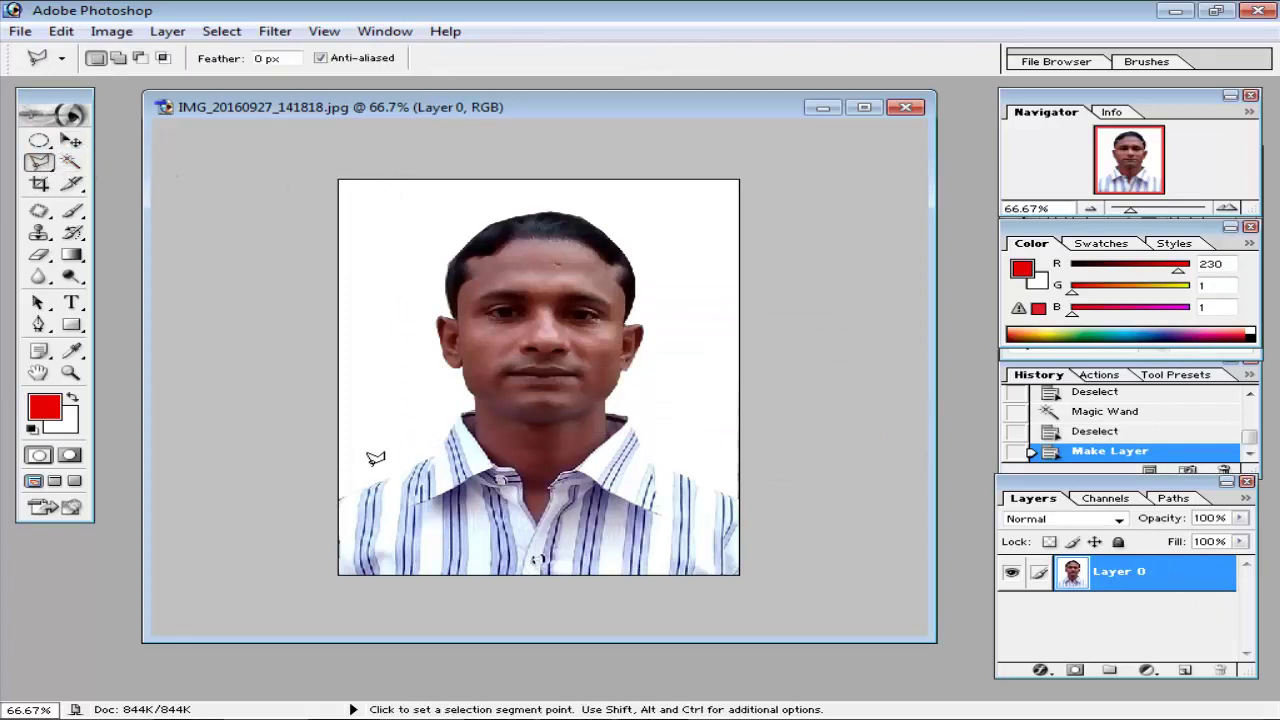
left_click(340, 496)
left_click(342, 405)
left_click(313, 410)
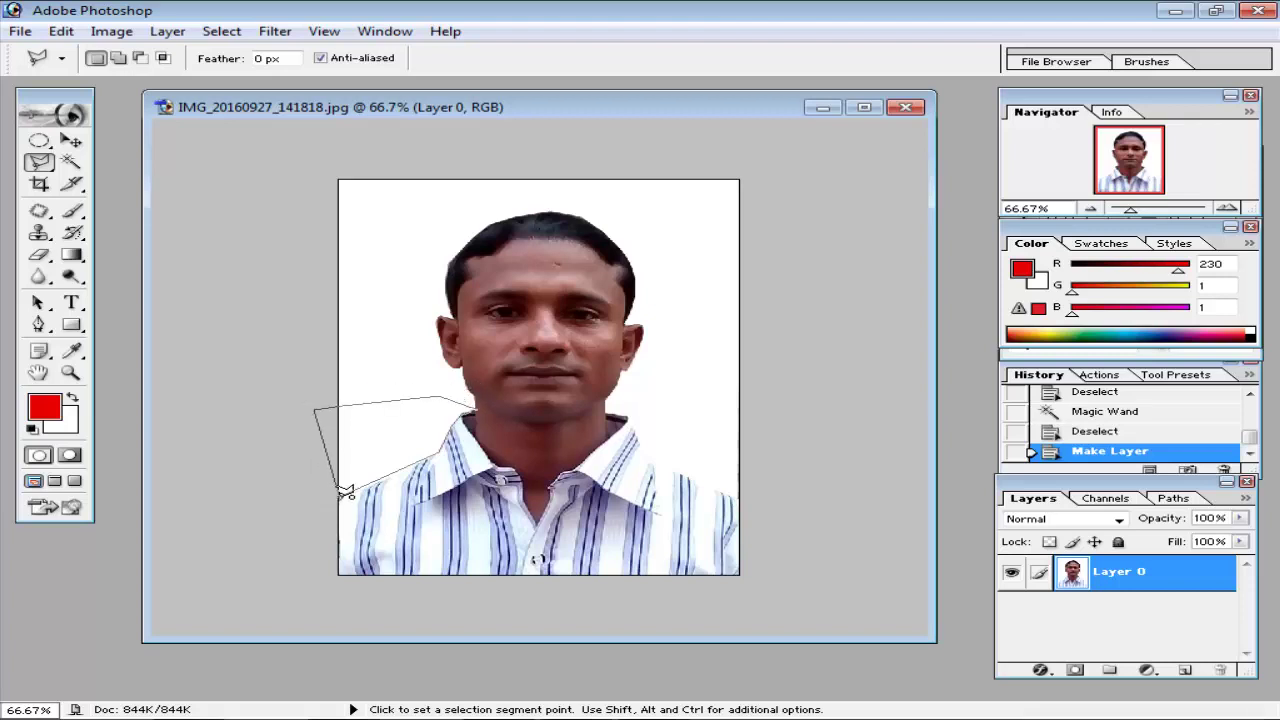
left_click(343, 490)
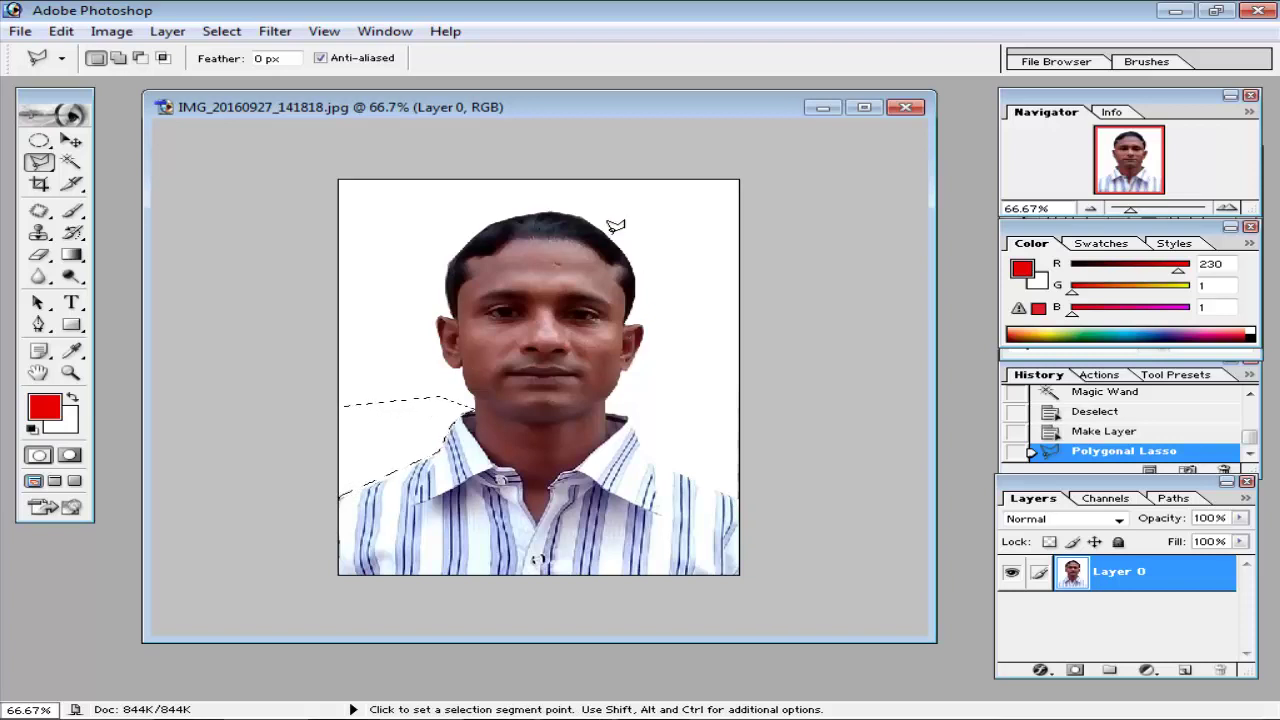
left_click(48, 408)
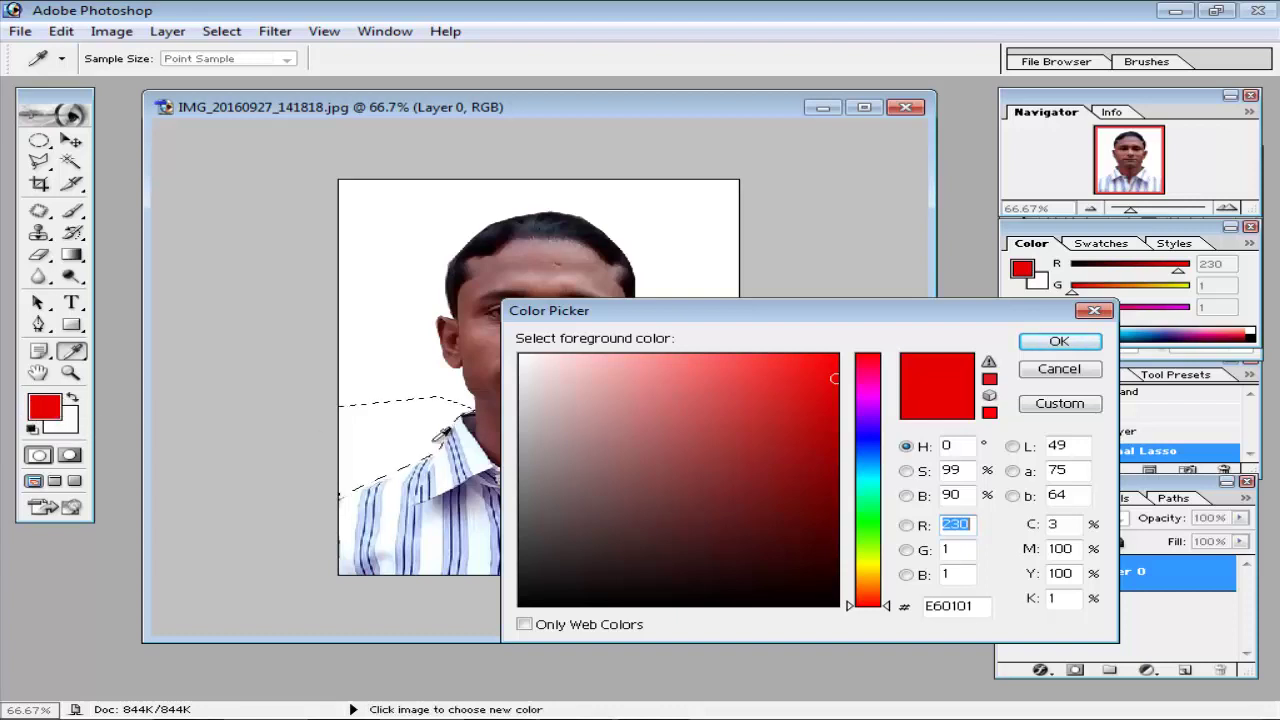
Fill the patch beside the left shoulder with blue 0F30F4 and deselect
left_click(868, 444)
left_click(818, 365)
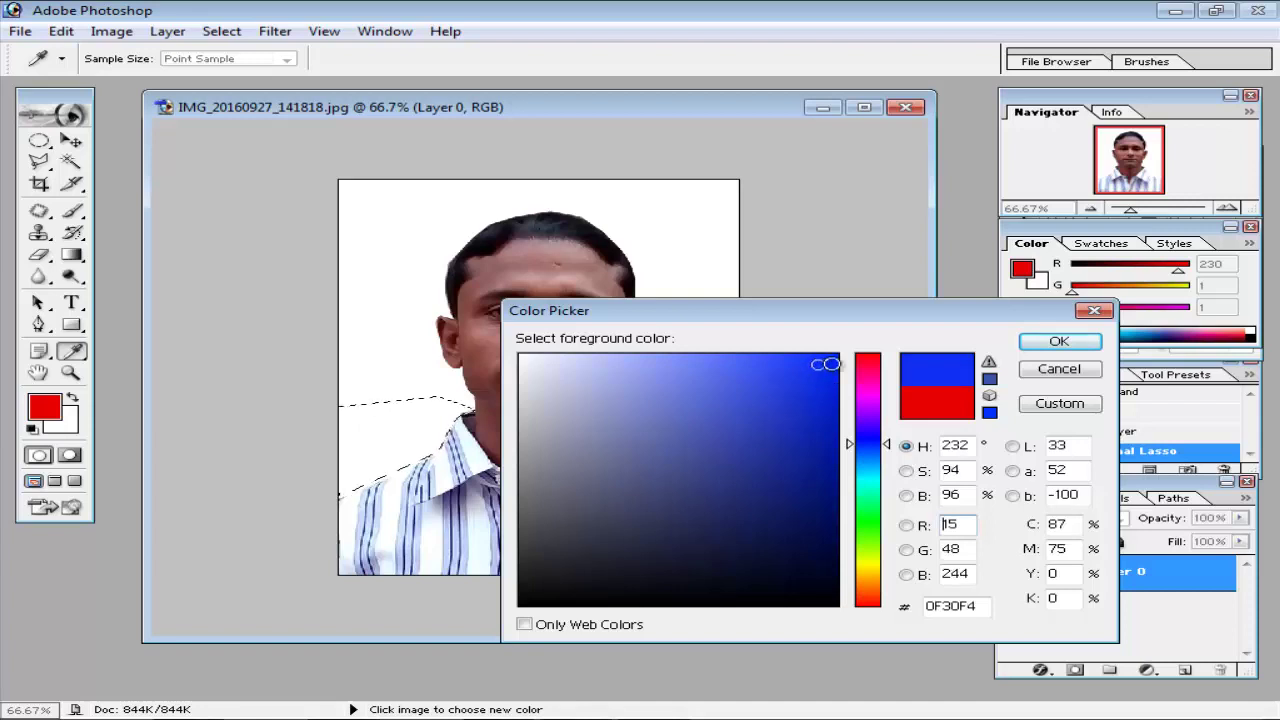
left_click(1058, 343)
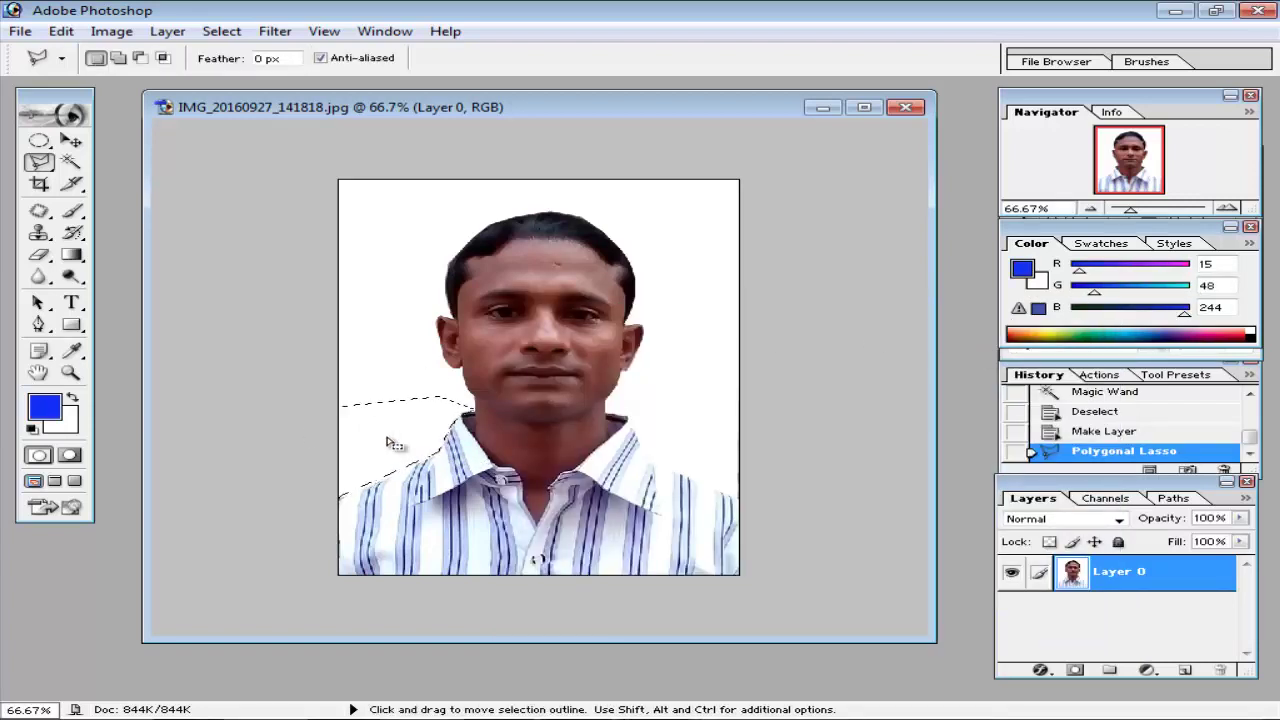
key("alt+Delete")
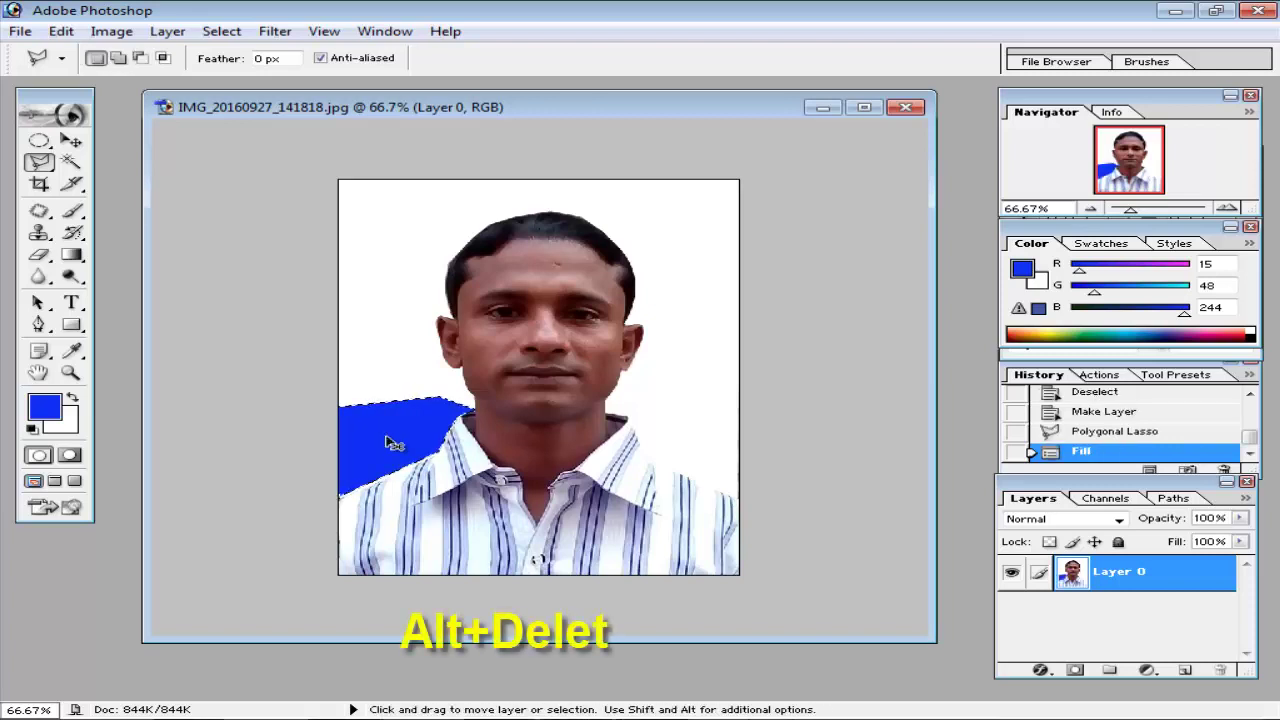
key("ctrl+d")
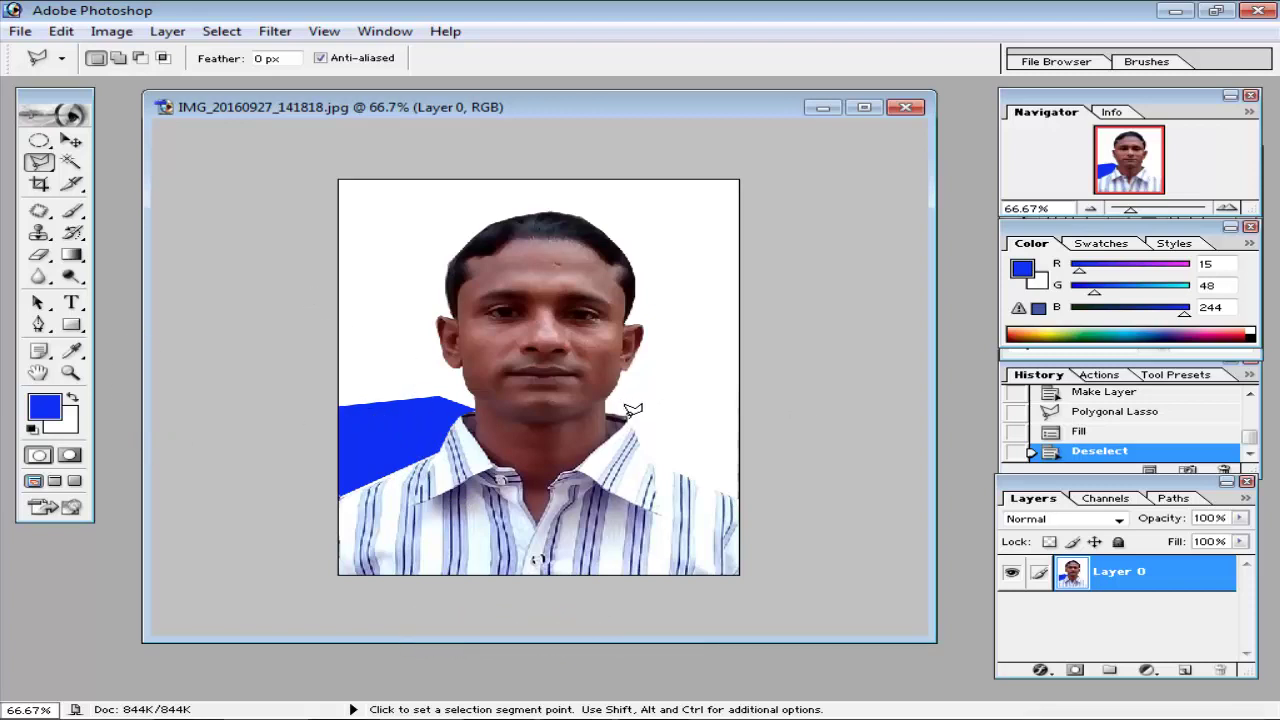
Lasso and fill the right-shoulder patch blue, then select the remaining white background
left_click(650, 464)
left_click(751, 420)
left_click(630, 415)
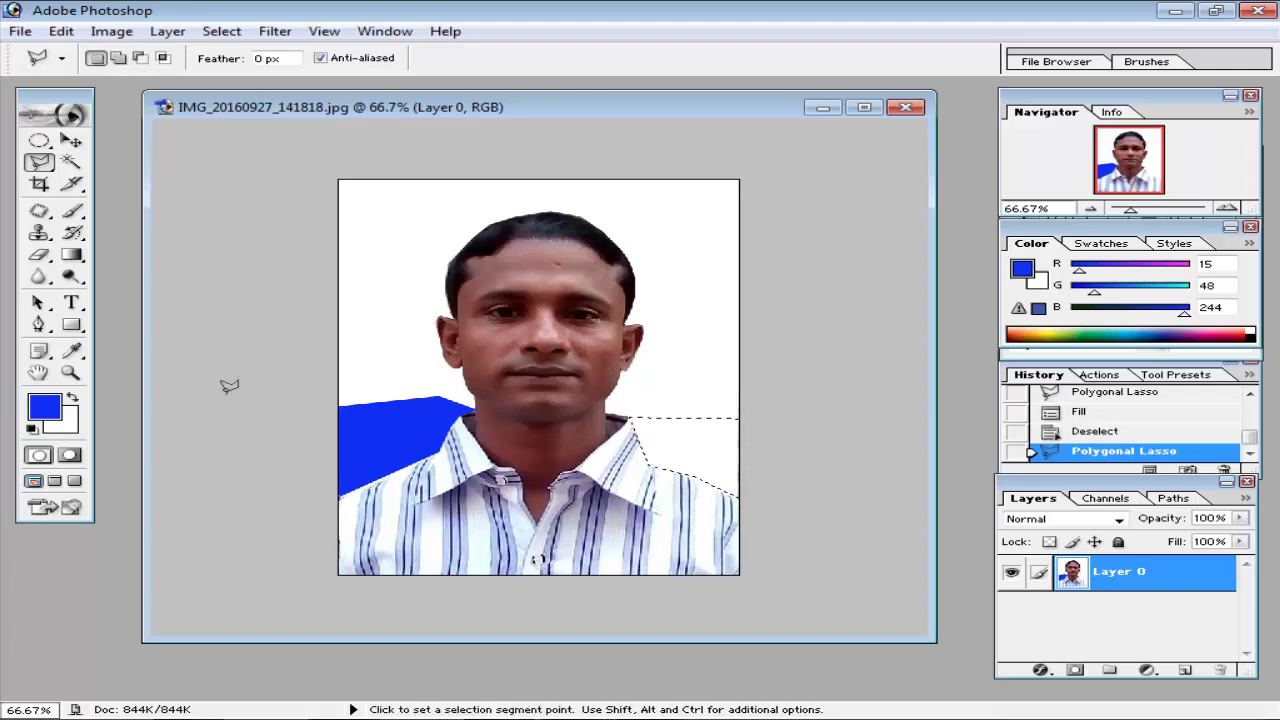
key("alt+BackSpace")
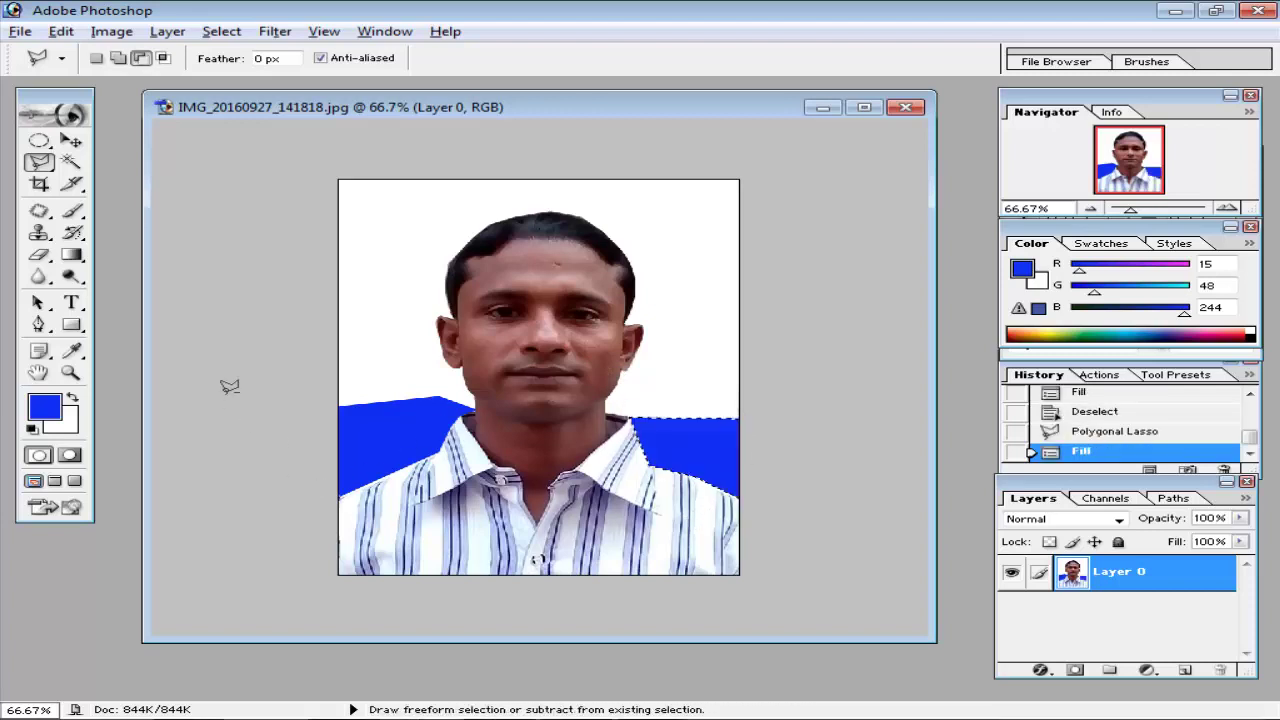
key("ctrl+d")
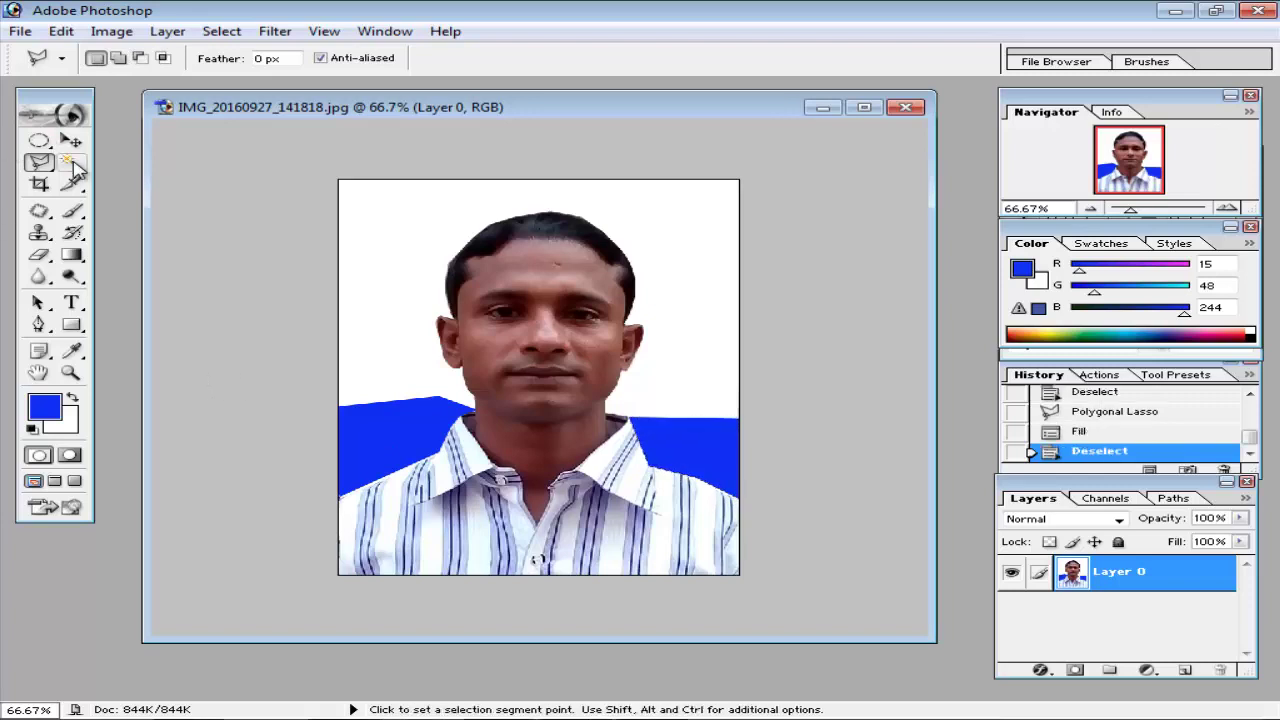
left_click(70, 161)
left_click(393, 210)
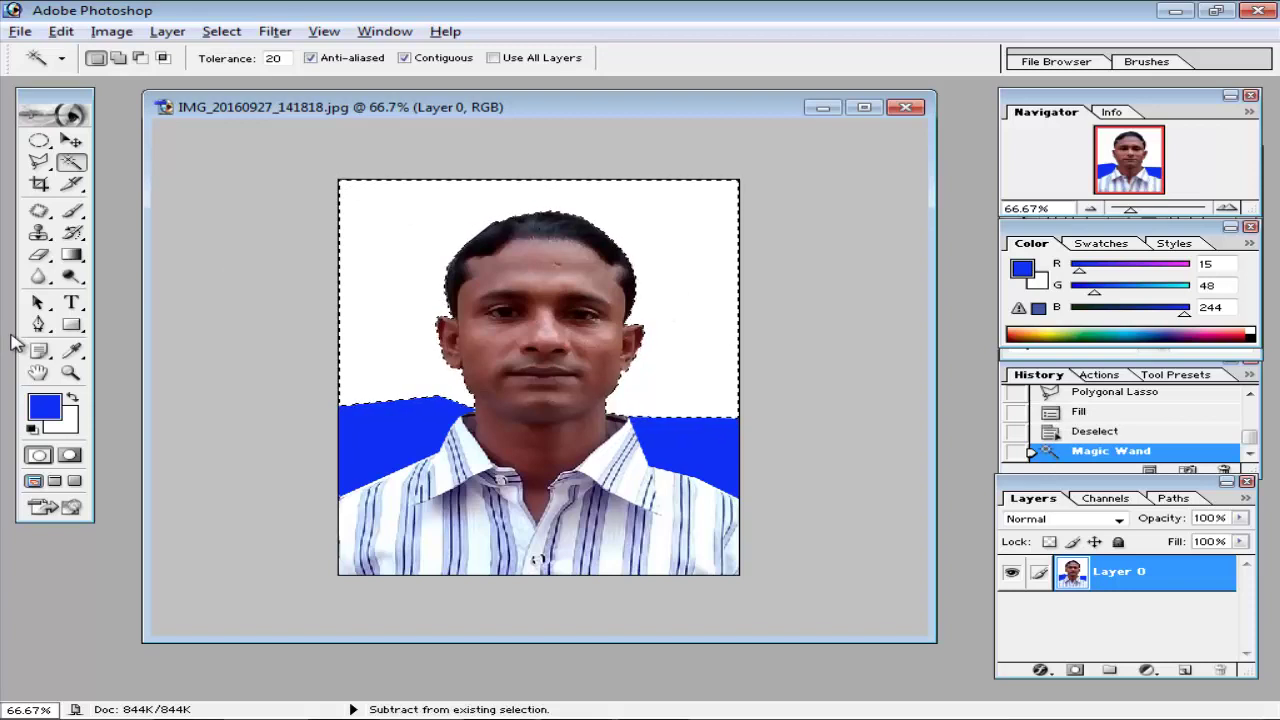
Fill the remaining white background blue, then reselect the backdrop, fill it again and deselect
key("alt+BackSpace")
key("ctrl+d")
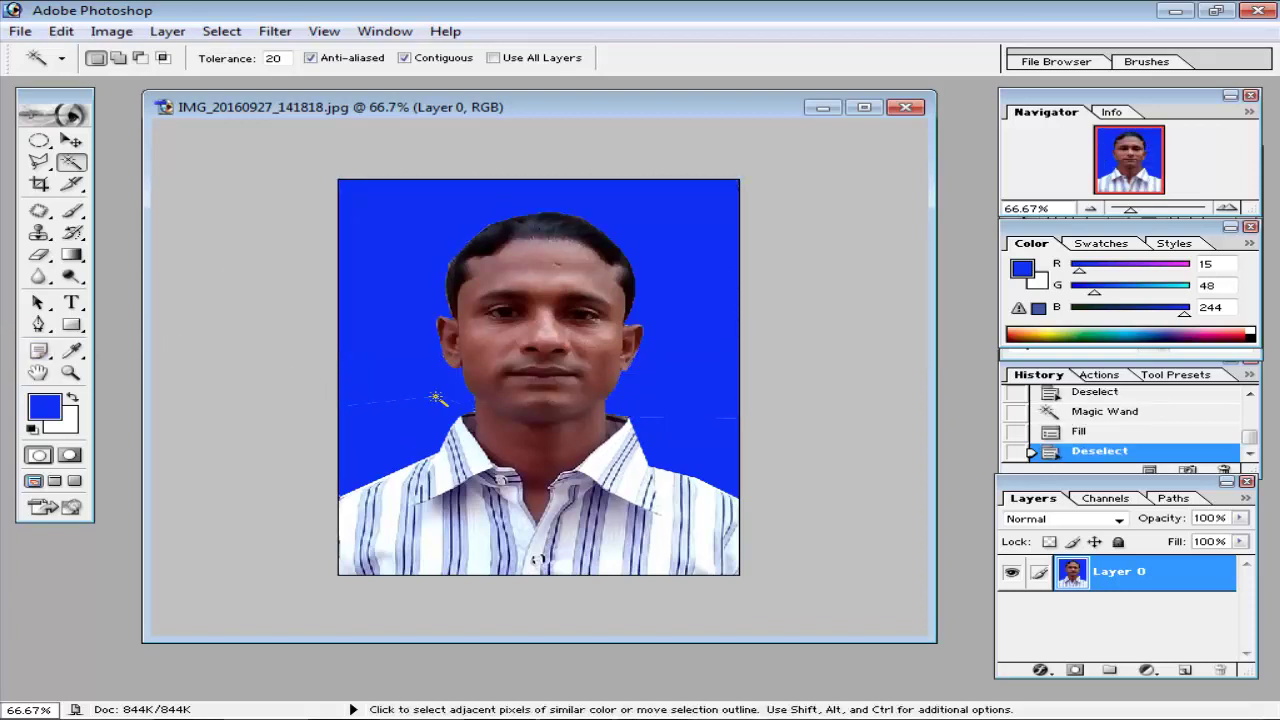
left_click(406, 206, "shift")
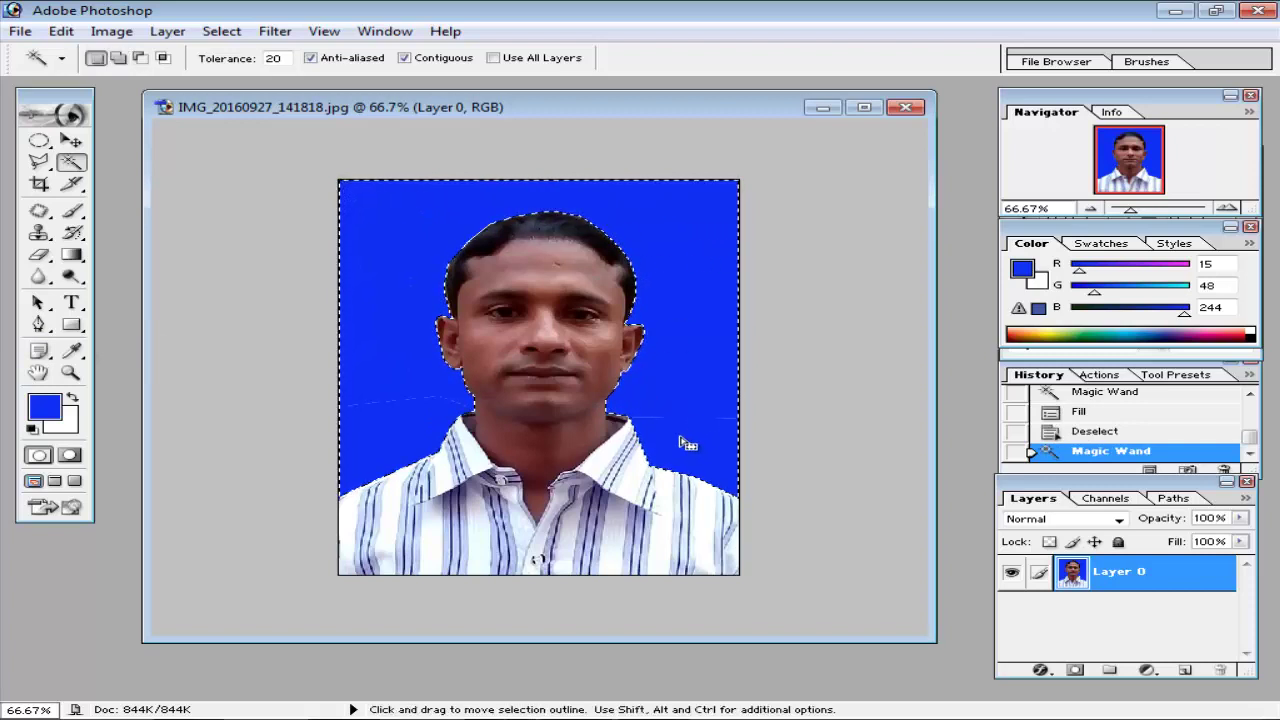
key("ctrl+plus")
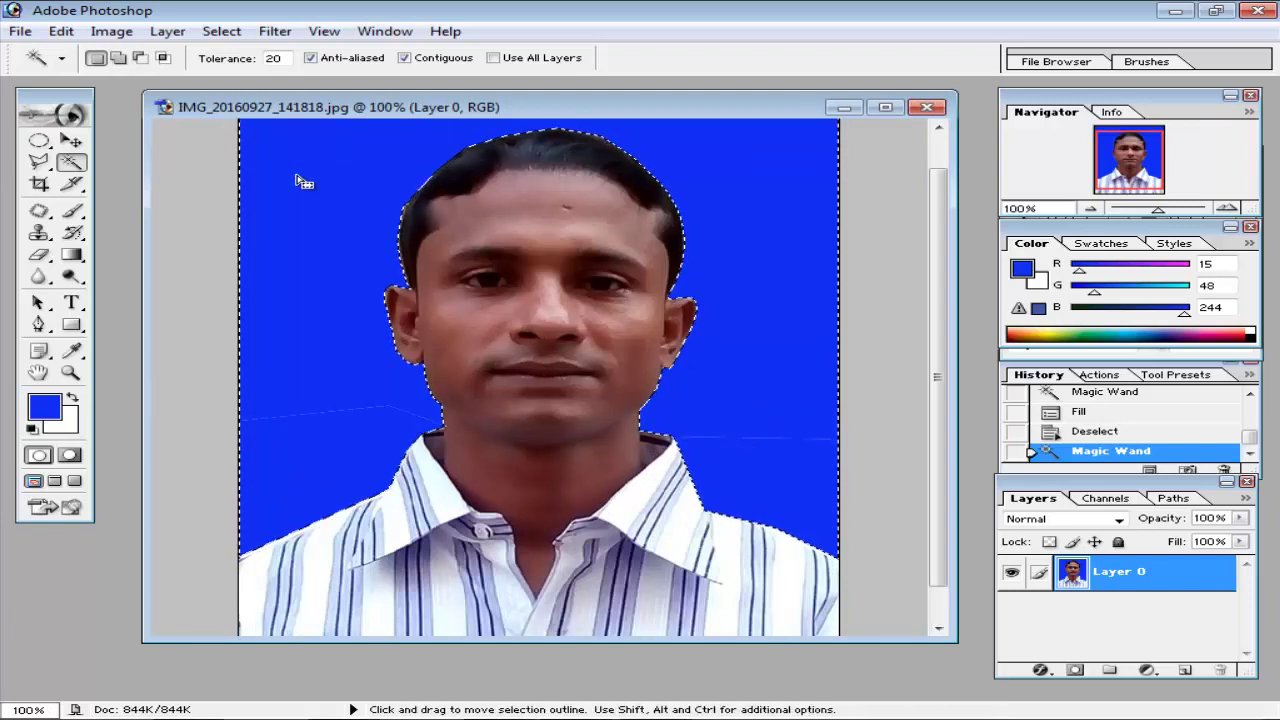
key("alt+BackSpace")
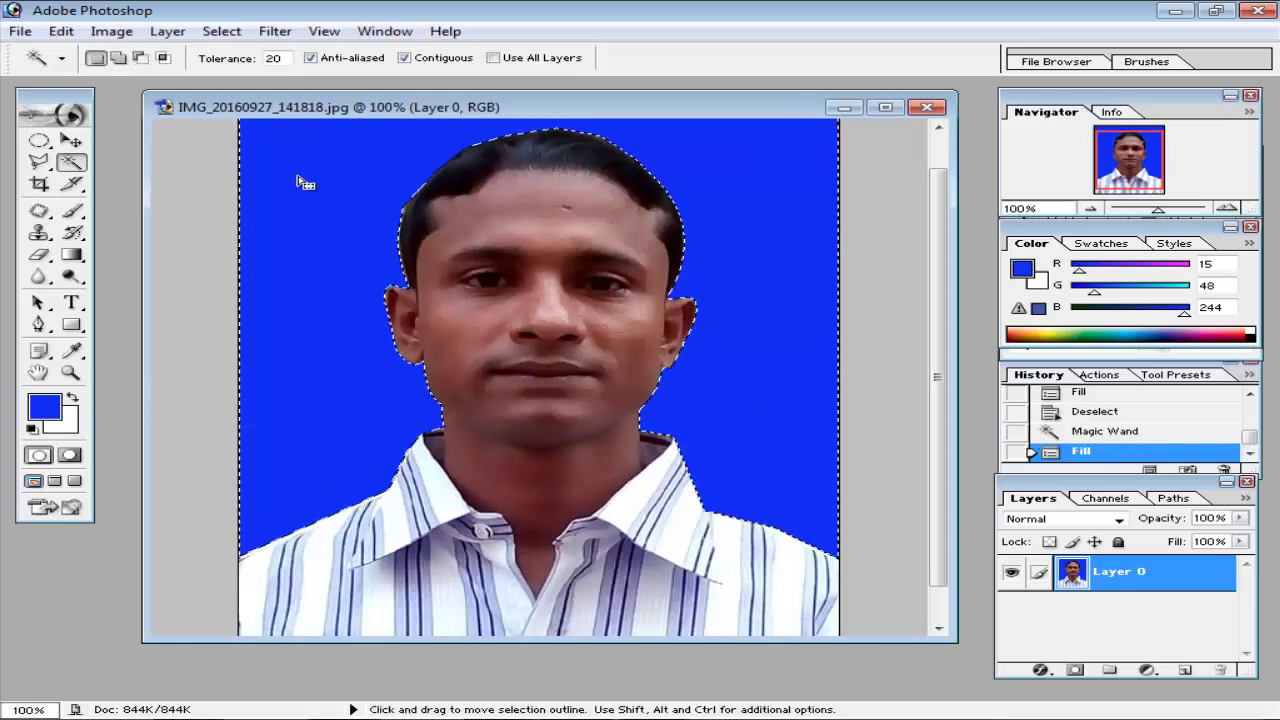
key("ctrl+minus")
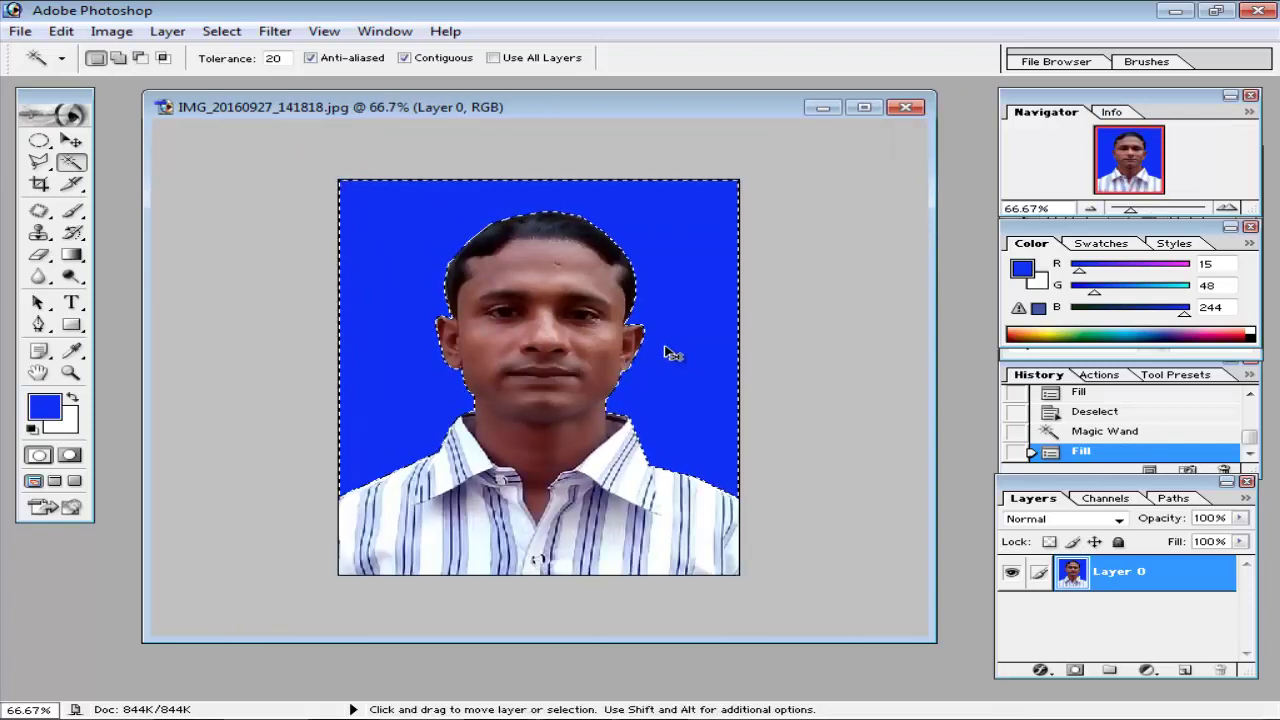
key("ctrl+d")
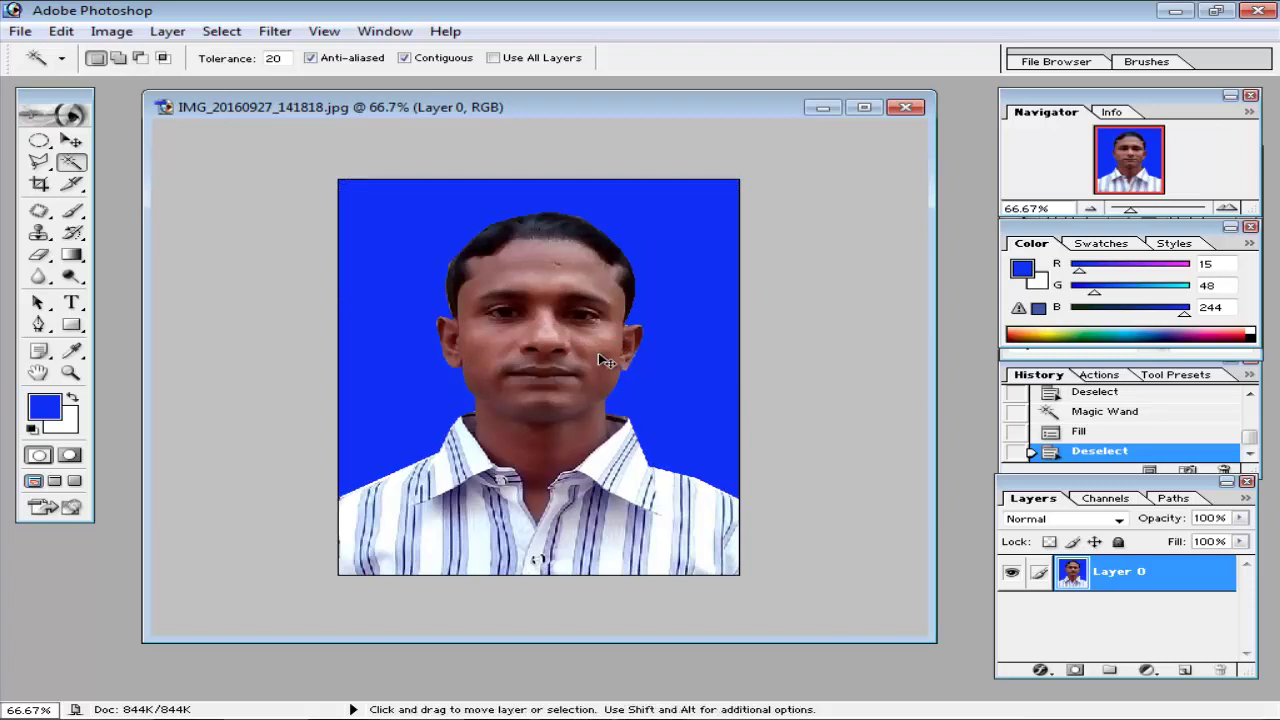
key("ctrl+plus")
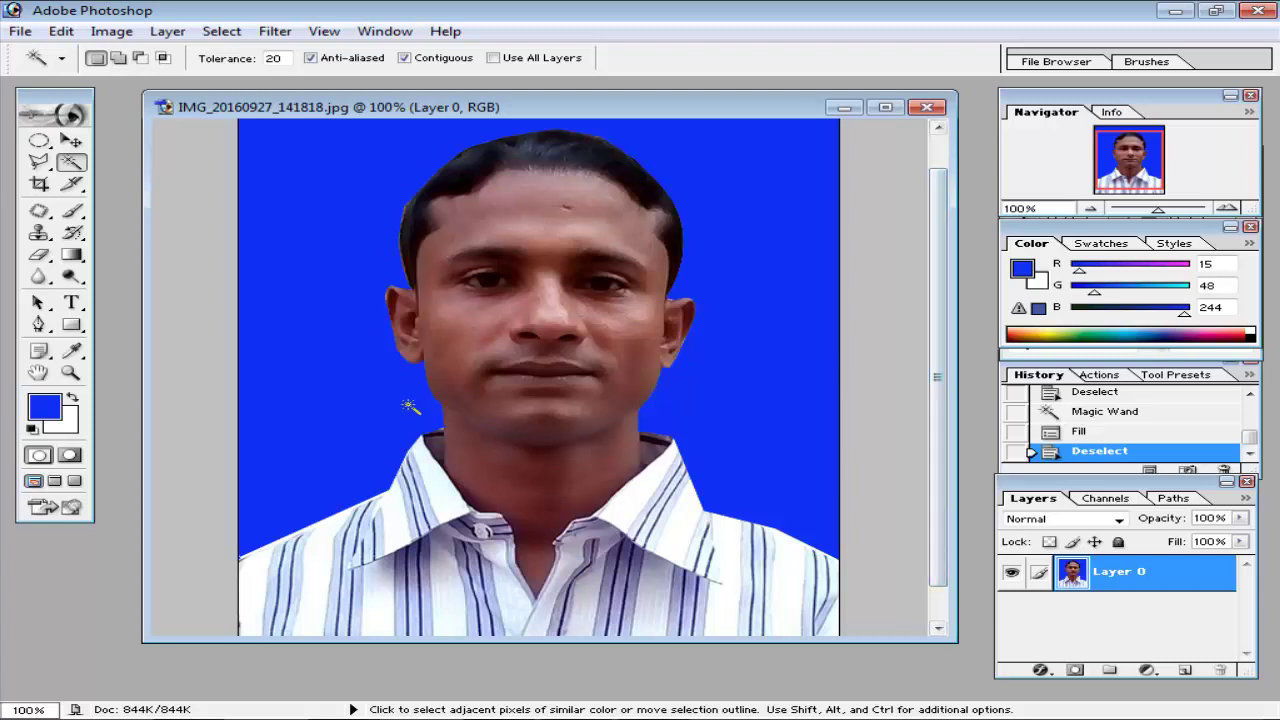
key("ctrl")
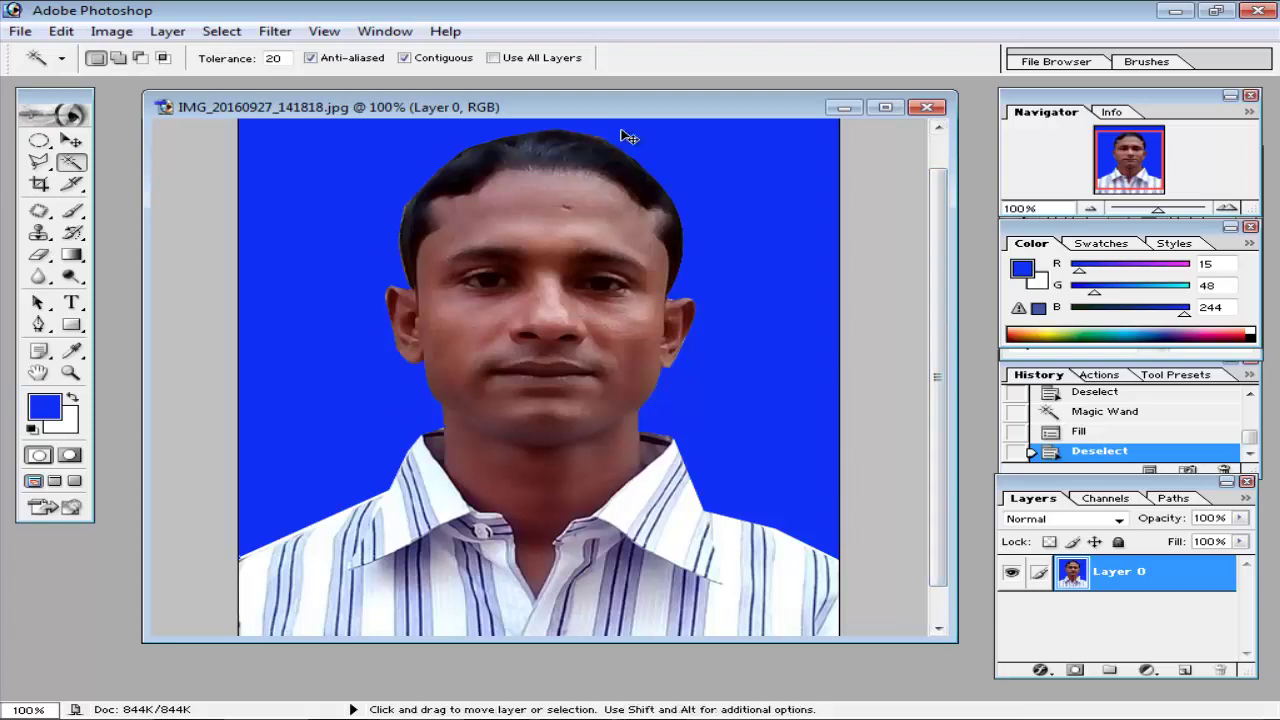
key("ctrl+minus")
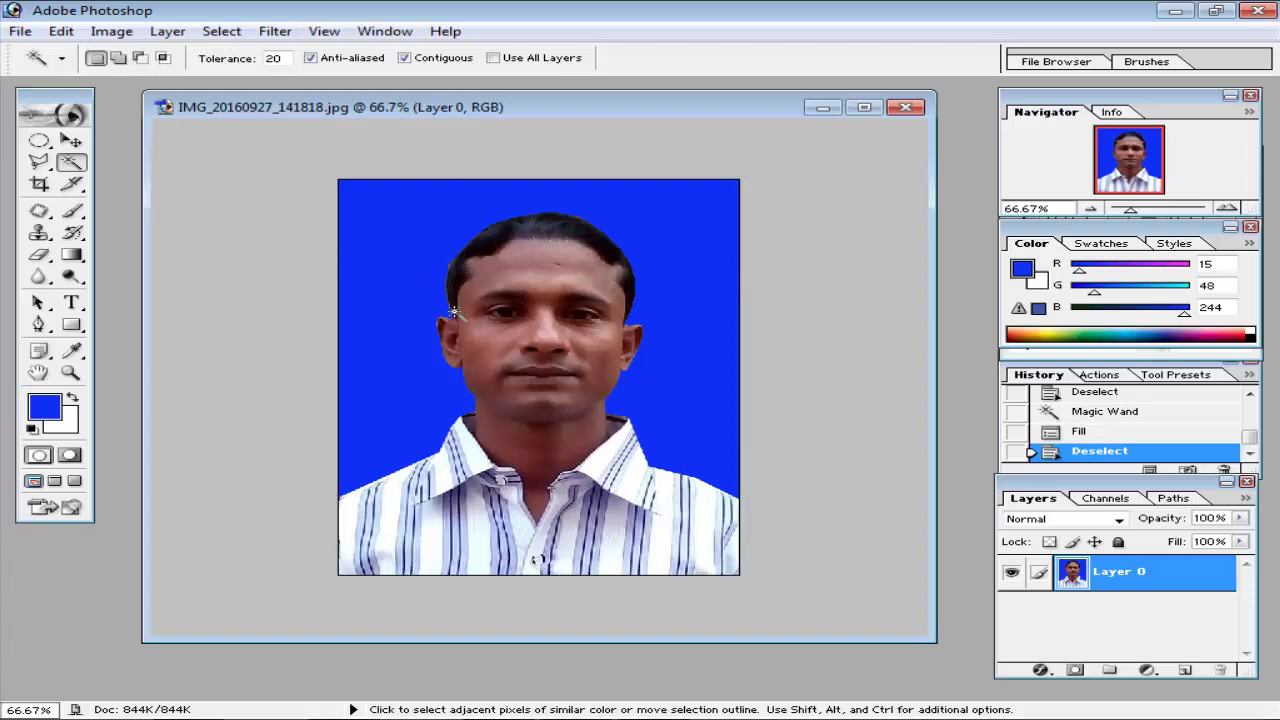
Blur the ear, hairline and neck edges with a size-30 Blur brush at 100% zoom
key("ctrl+plus")
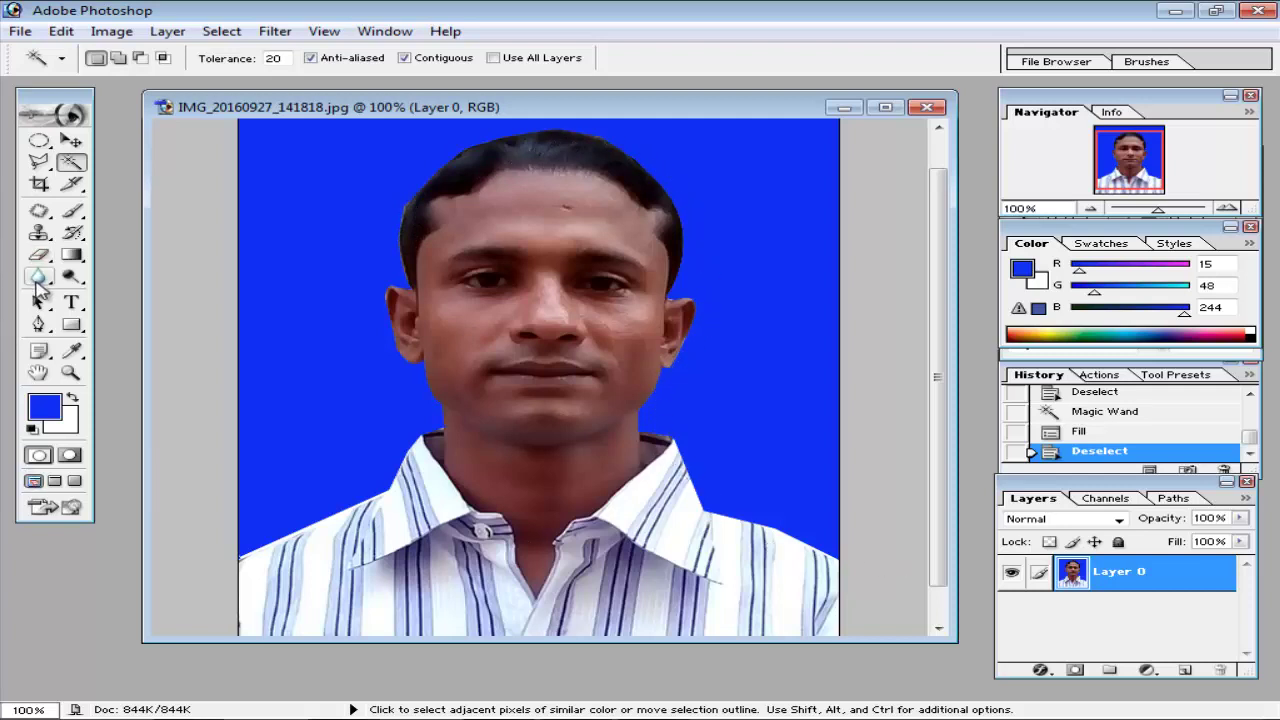
left_click(40, 284)
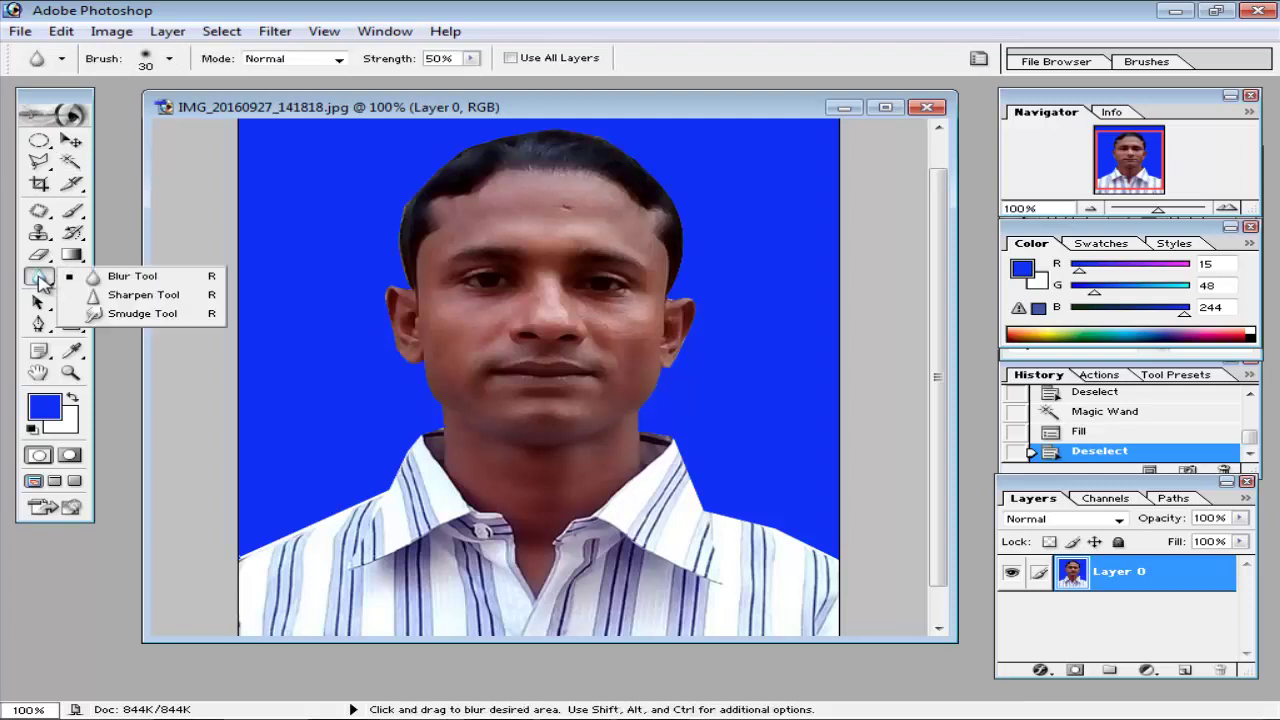
left_click(146, 277)
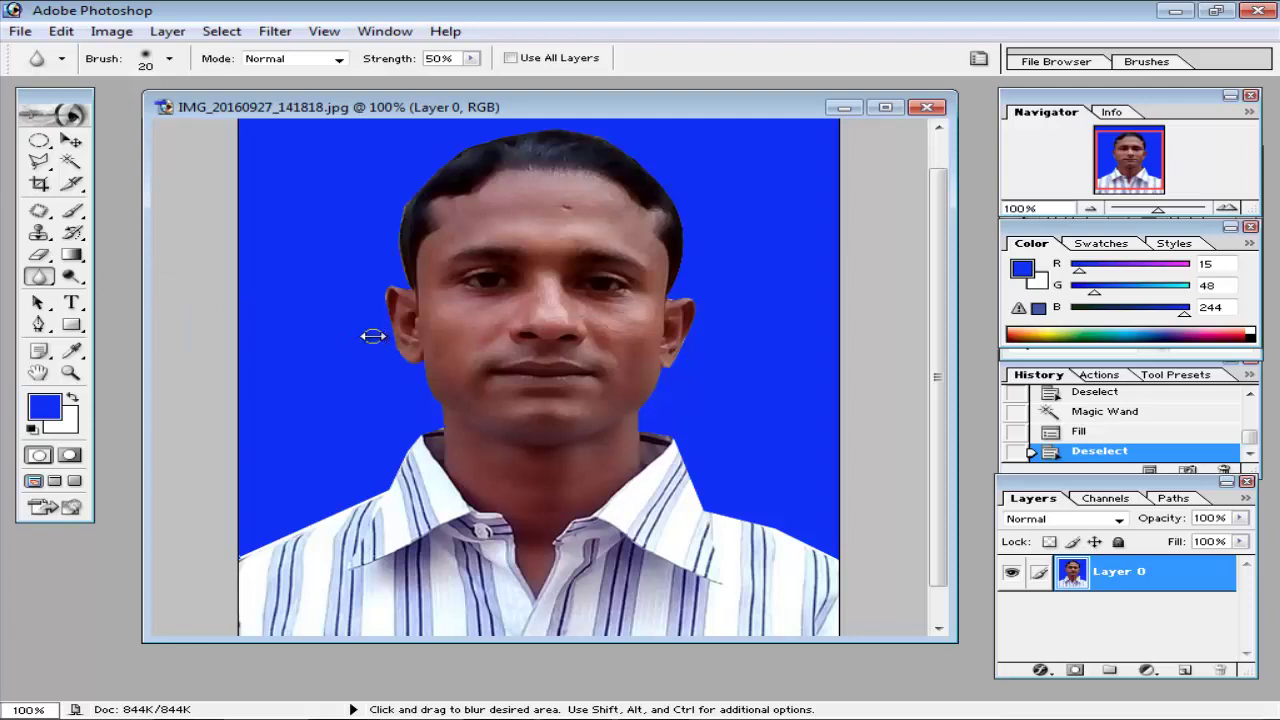
key("bracketright")
left_click(171, 60)
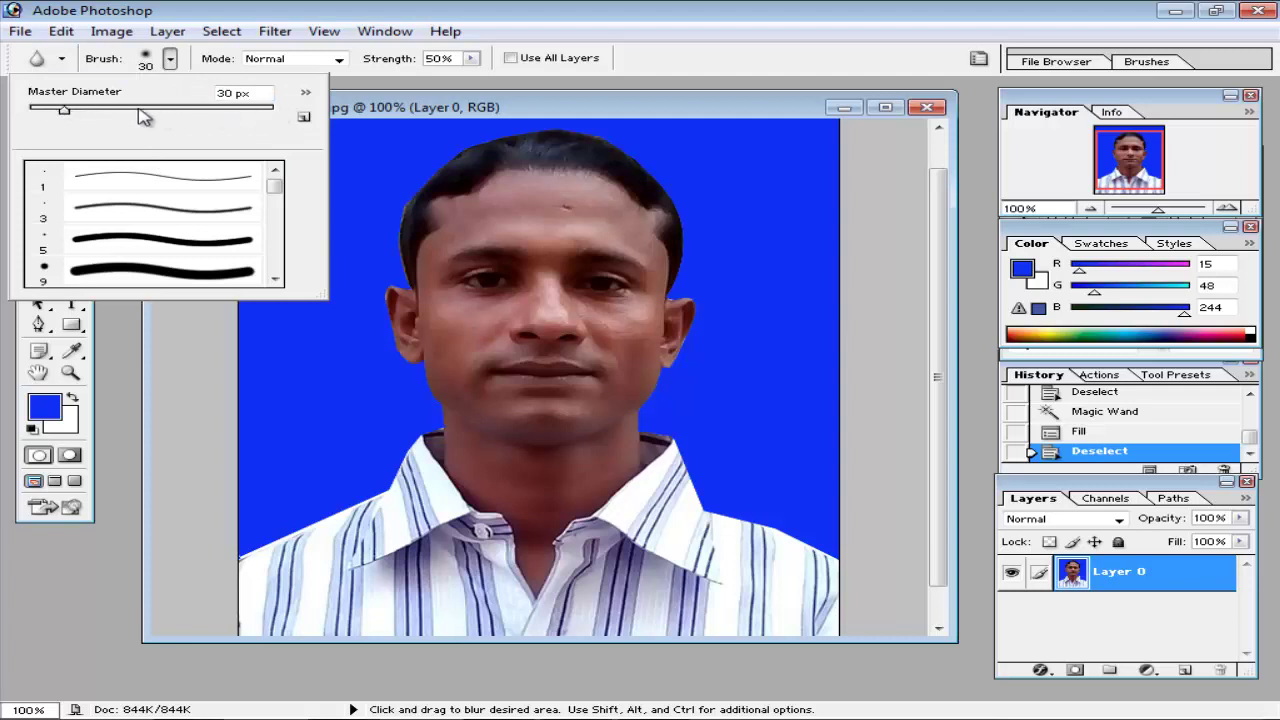
left_click(171, 60)
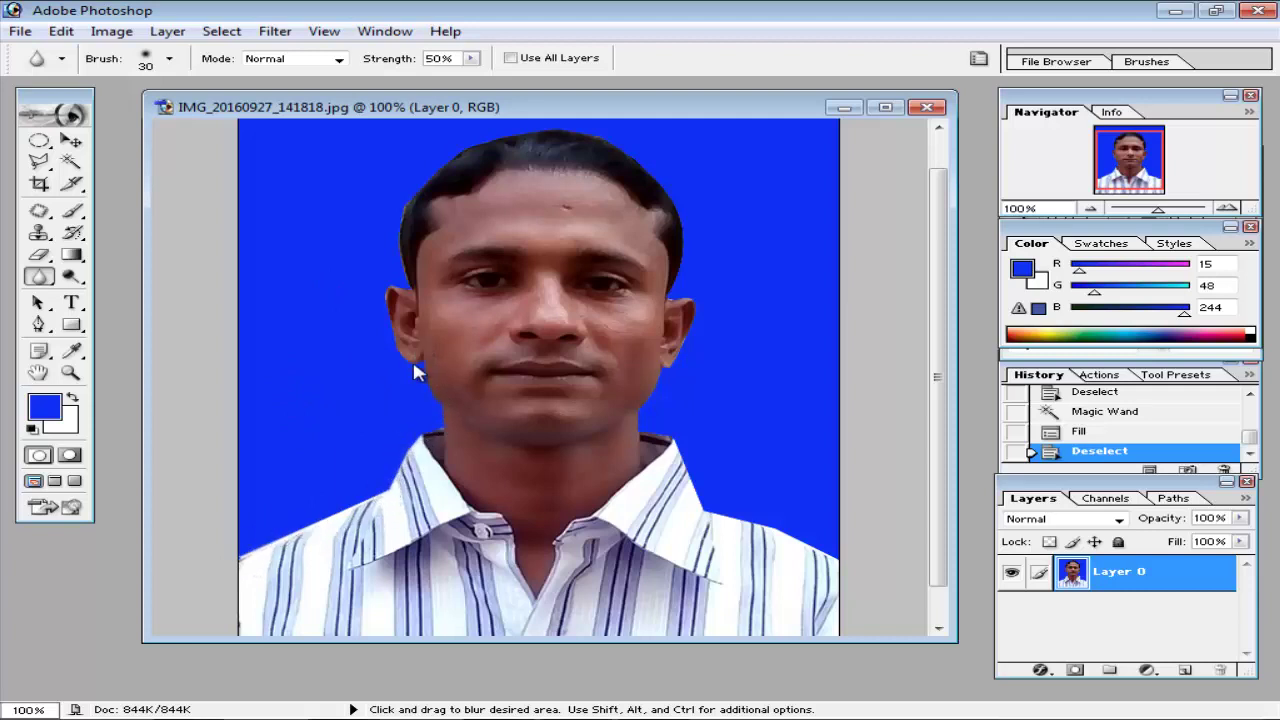
left_click_drag(408, 283, 394, 280)
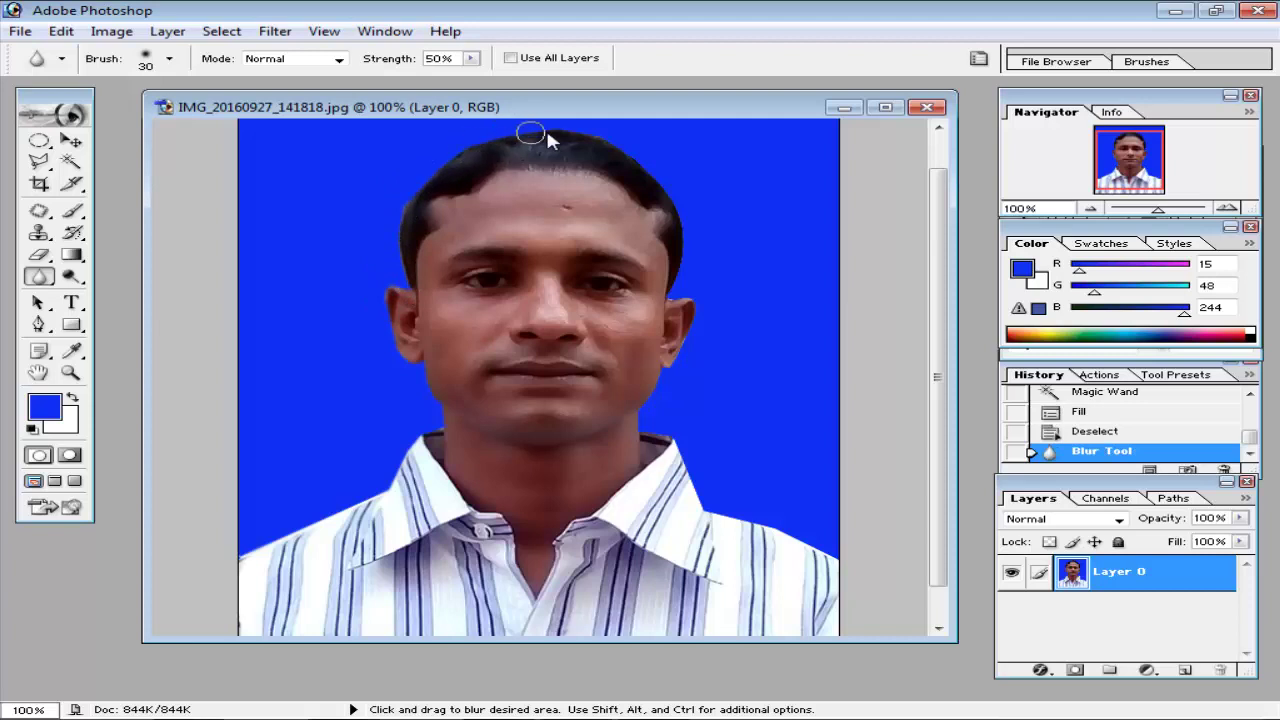
mouse_move(703, 270)
left_mouse_down()
mouse_move(680, 242)
mouse_move(675, 300)
left_mouse_up()
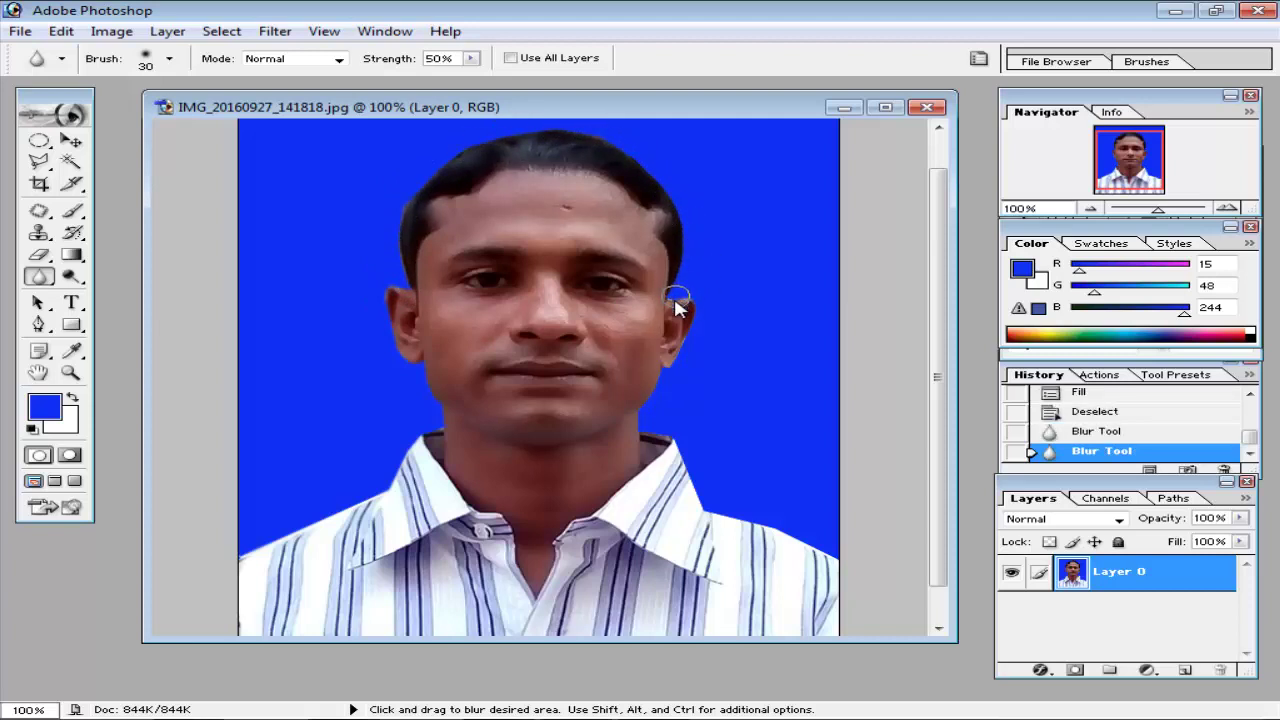
mouse_move(666, 377)
left_mouse_down()
mouse_move(669, 449)
mouse_move(689, 510)
mouse_move(705, 512)
left_mouse_up()
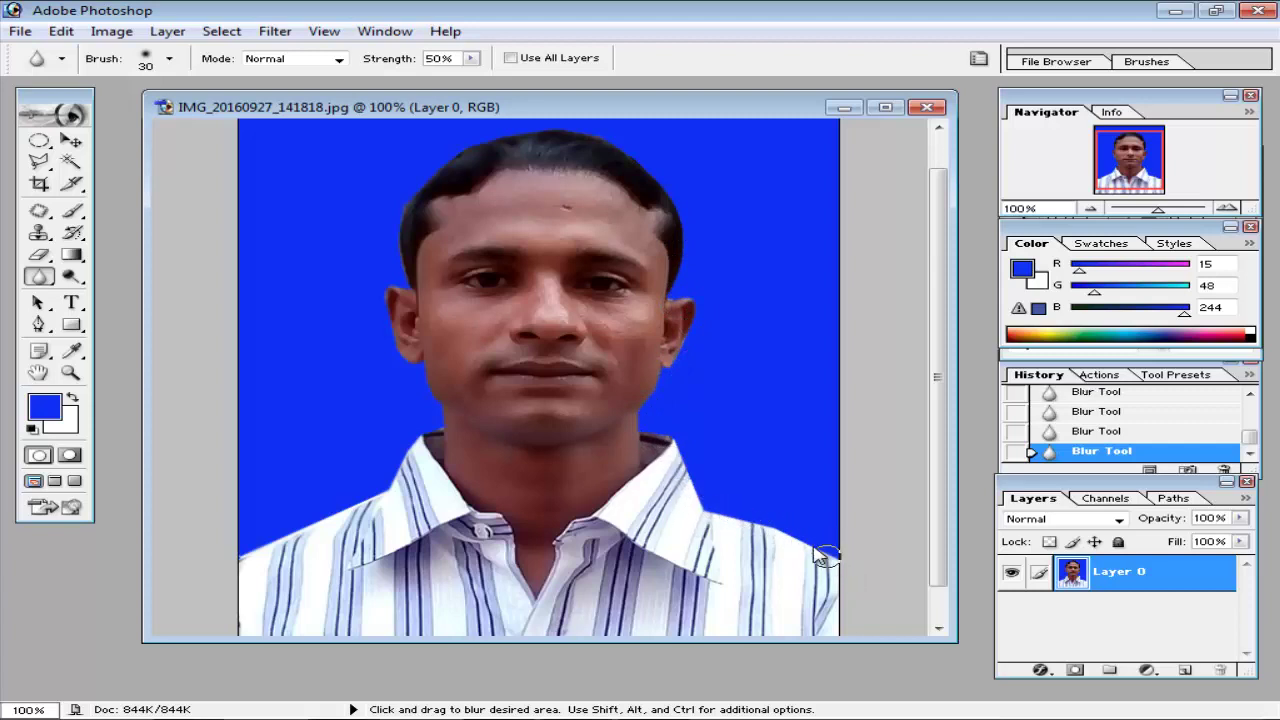
Zoom to 200% and pan to show the top of the man's head
left_click(72, 142)
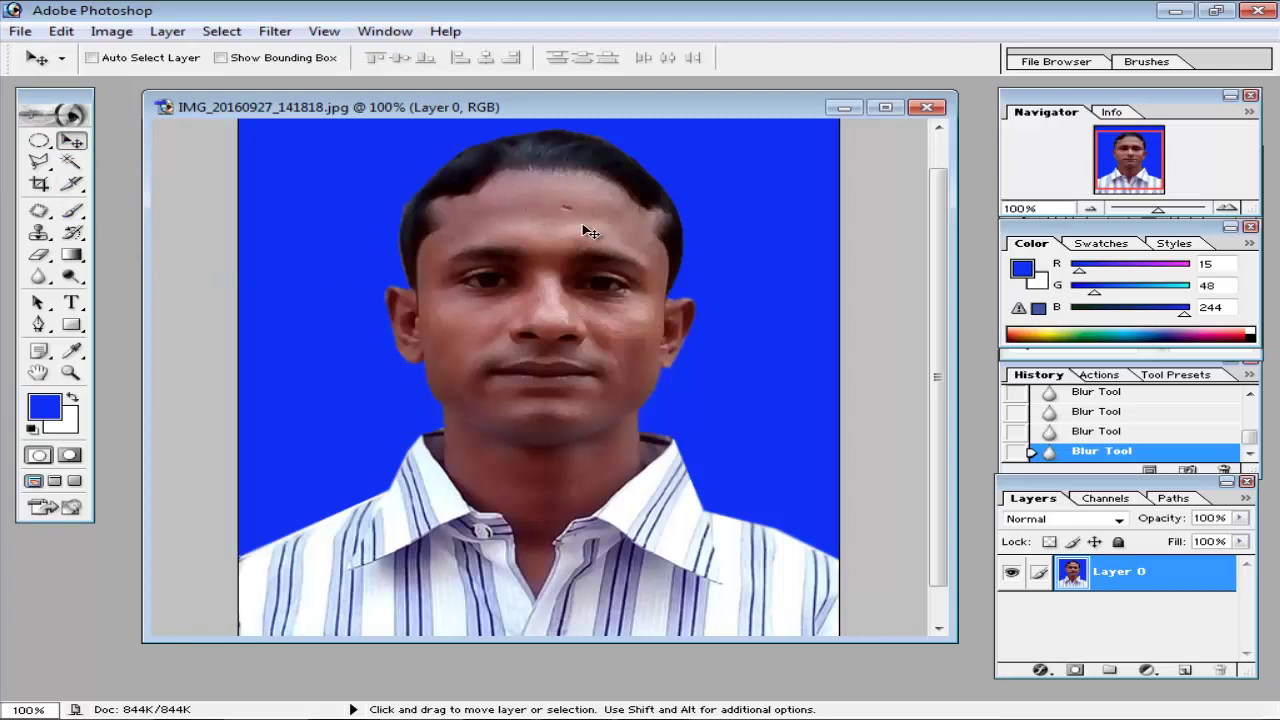
key("ctrl+plus")
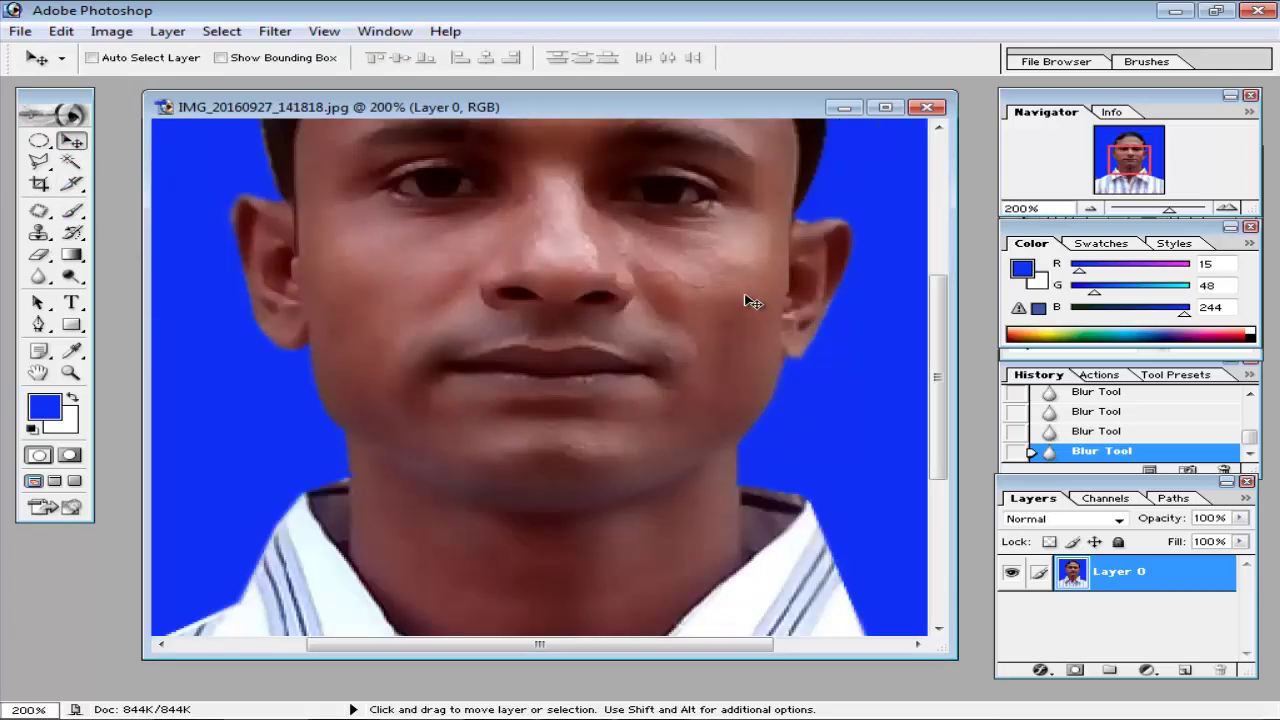
left_click_drag(640, 209, 614, 434)
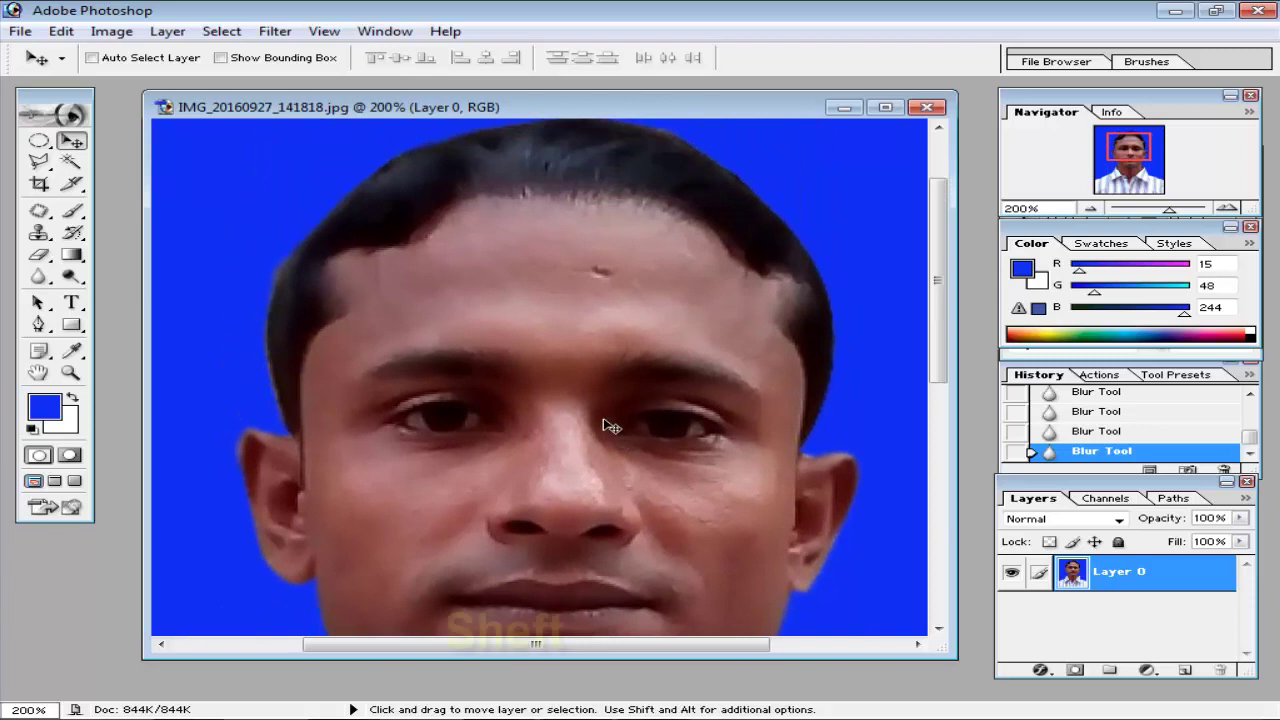
key("space")
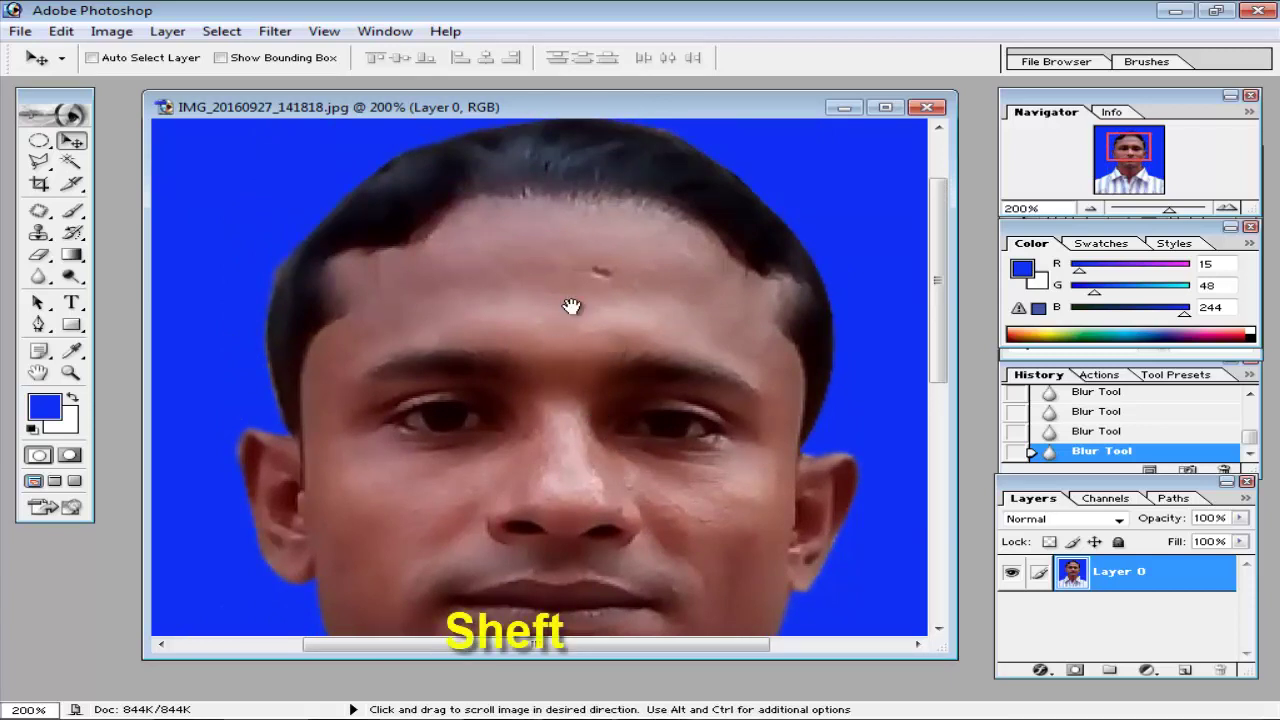
mouse_move(571, 300)
left_mouse_down()
mouse_move(486, 368)
mouse_move(491, 322)
left_mouse_up()
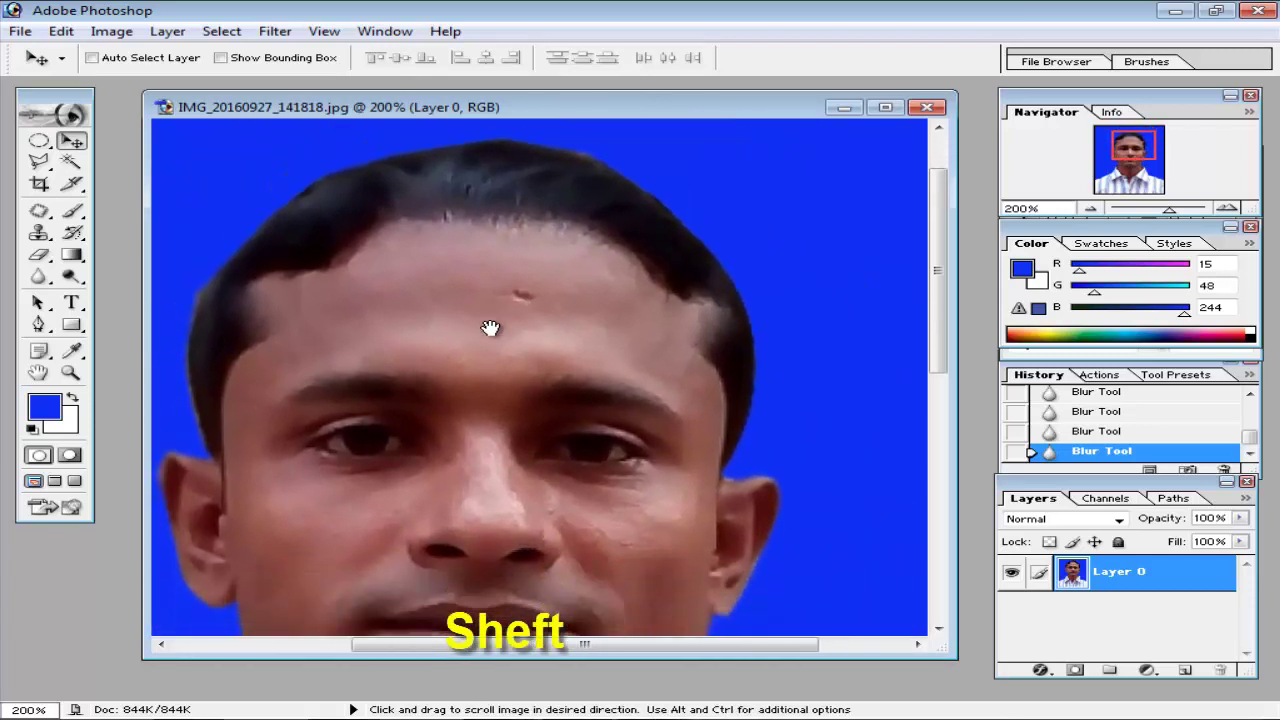
Heal the forehead blemish with the Healing Brush, sampling nearby clean skin
left_click_drag(38, 211, 150, 210)
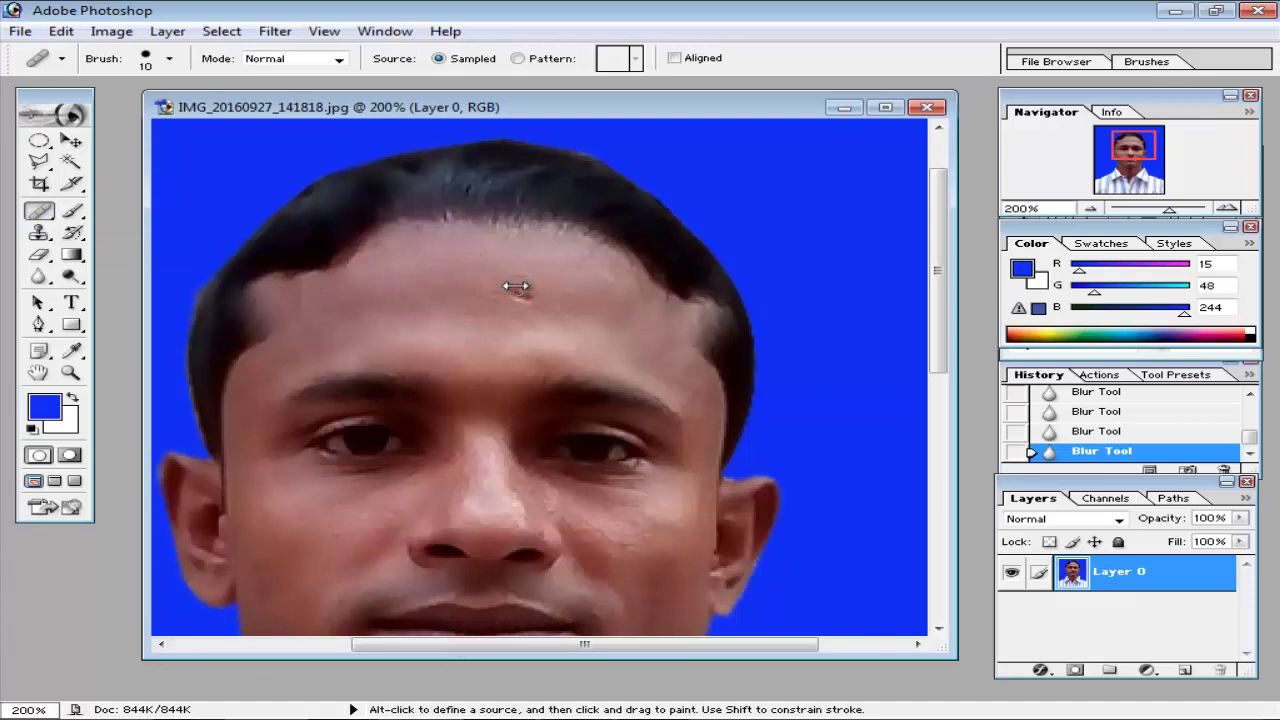
key("alt")
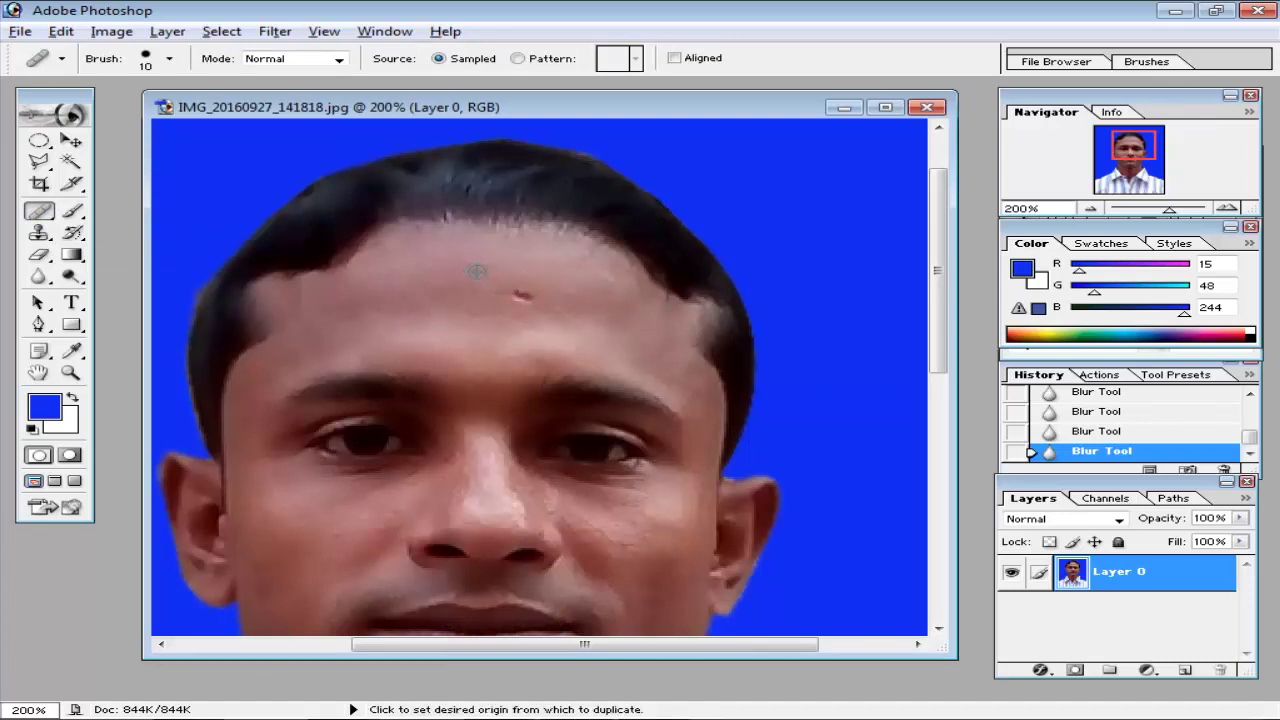
left_click(476, 271, "alt")
left_click(521, 294)
left_click(522, 293)
left_click(523, 292)
left_click(528, 296)
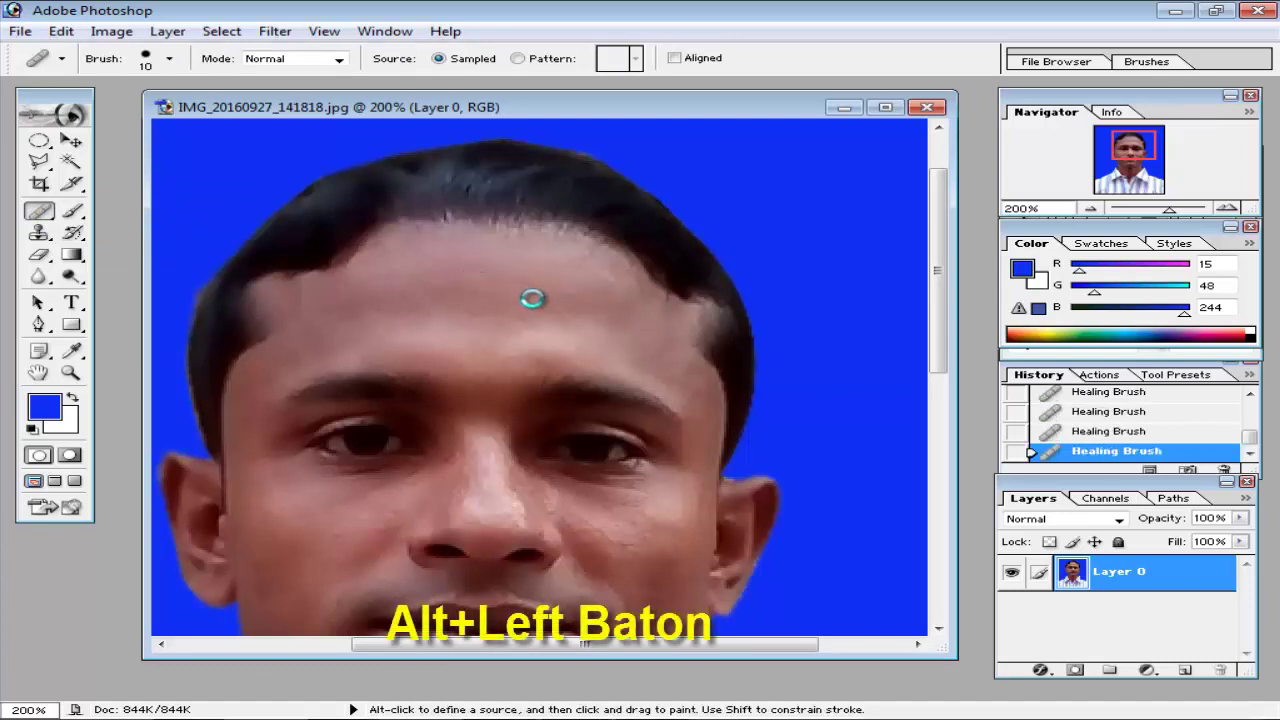
left_click(521, 304, "alt")
Smooth the cheek skin beside the mouth with the Healing Brush
key("space")
mouse_move(563, 429)
left_mouse_down()
mouse_move(390, 163)
mouse_move(549, 408)
mouse_move(571, 394)
left_mouse_up()
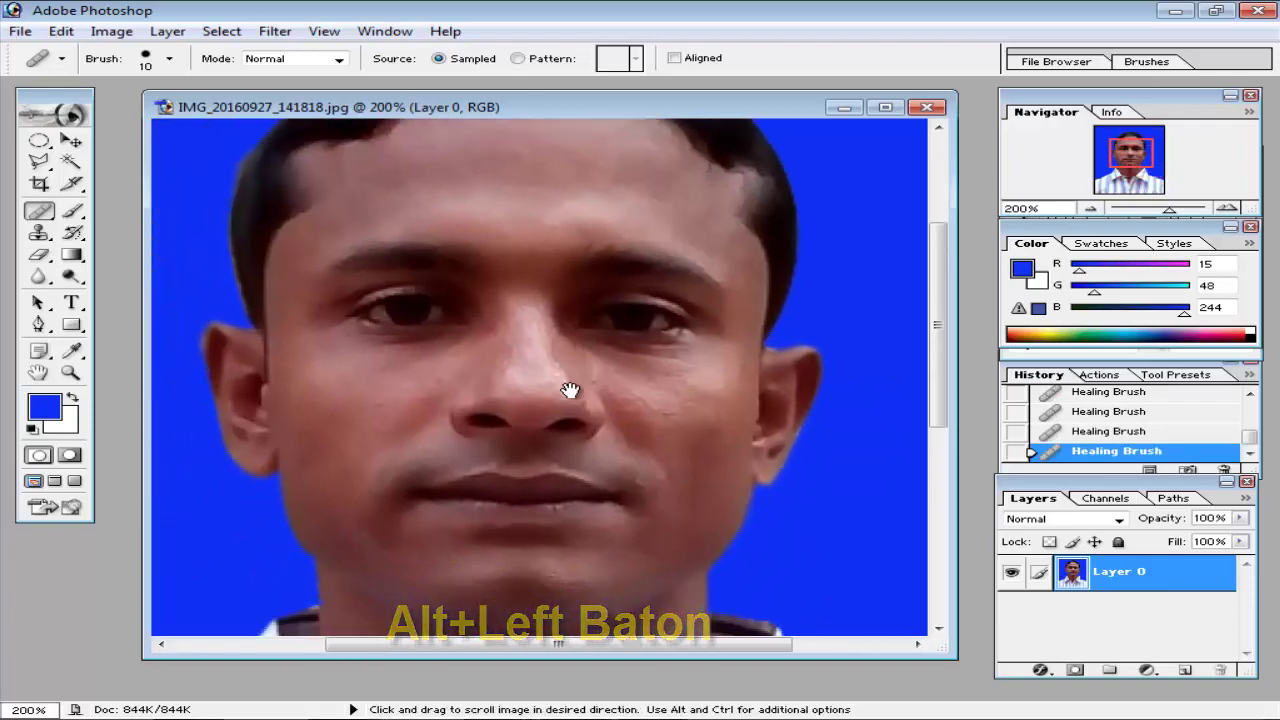
left_click(306, 441, "alt")
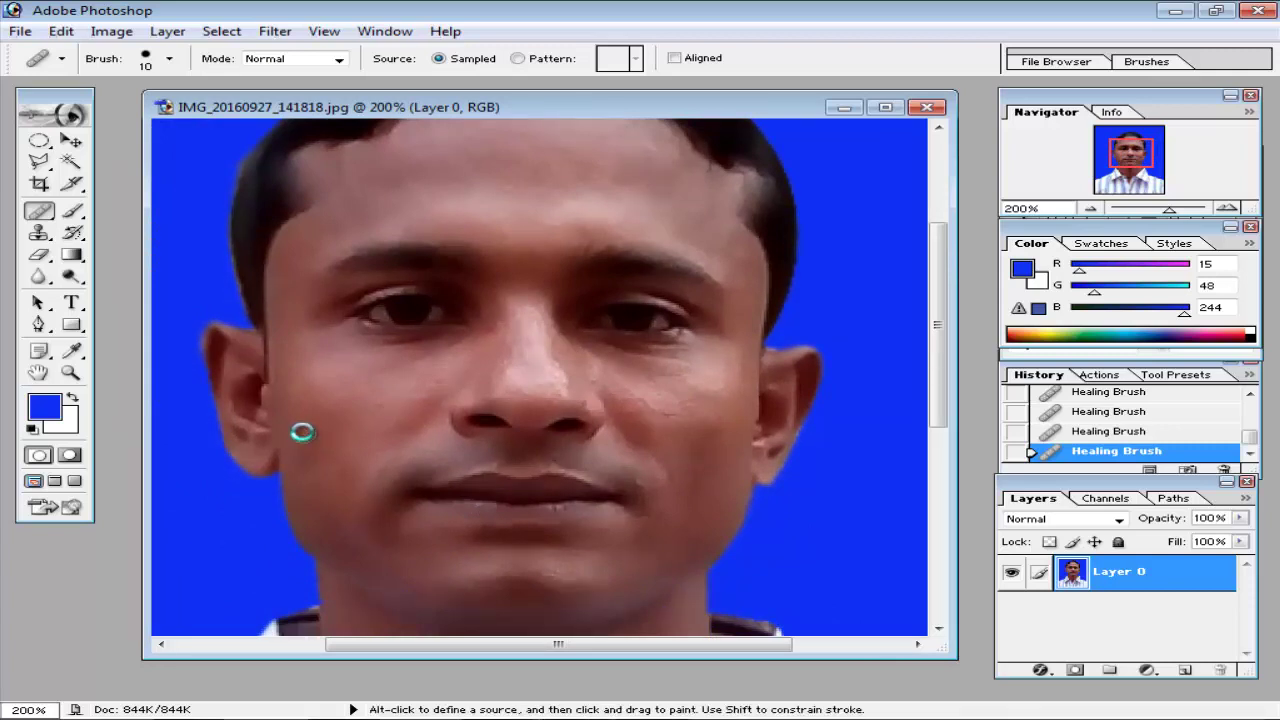
left_click(376, 402)
left_click_drag(685, 478, 677, 458)
left_click(677, 455, "alt")
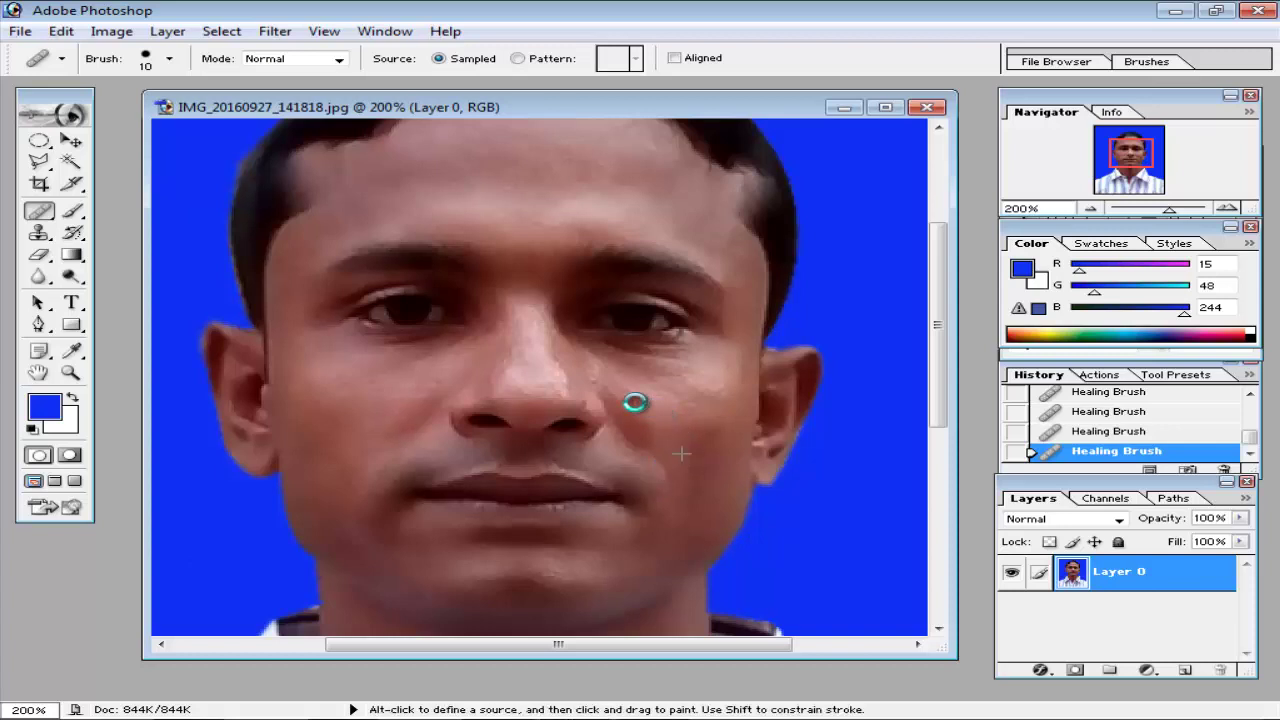
Return the view to 100% zoom, briefly opening and cancelling Curves
key("alt")
key("alt")
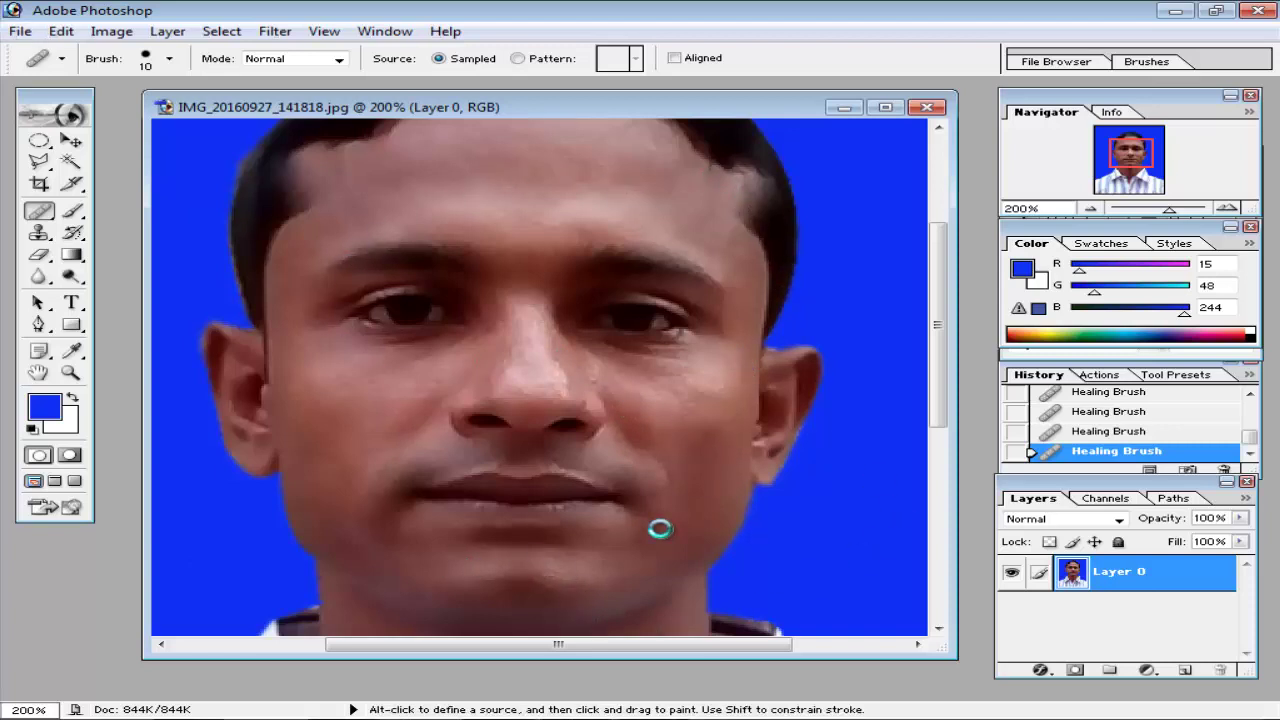
key("ctrl")
key("ctrl+minus")
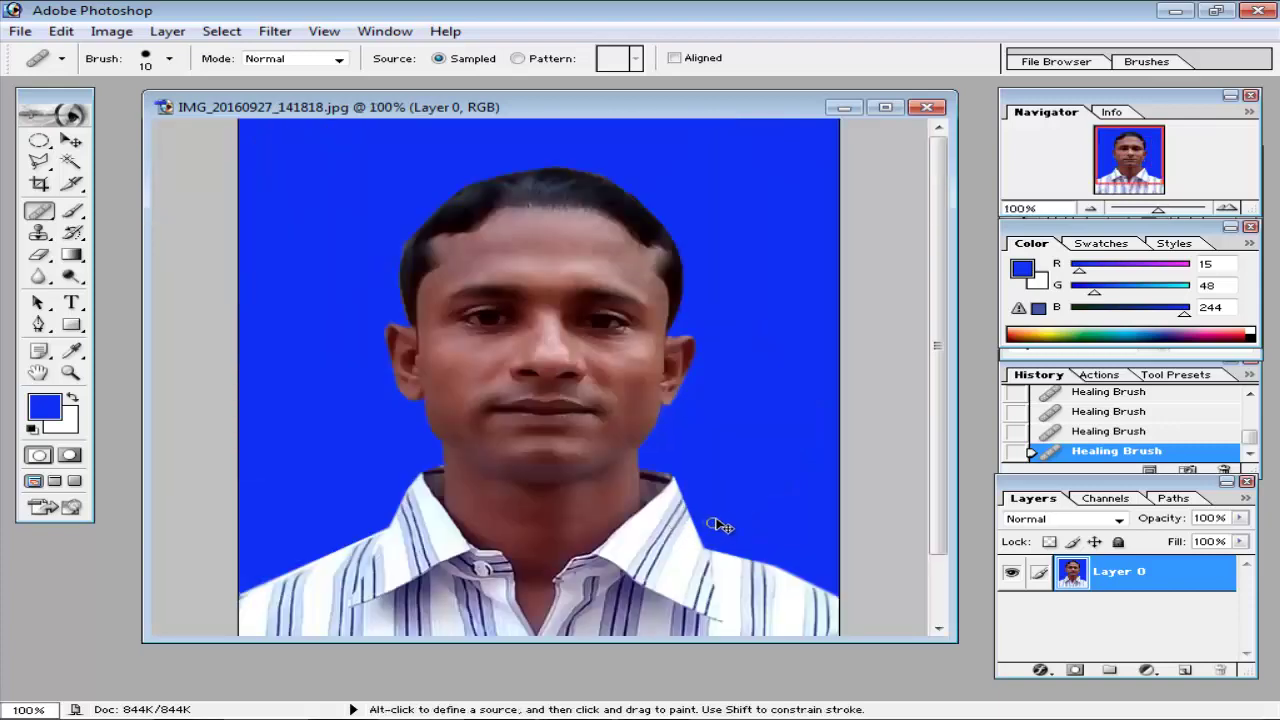
key("ctrl+m")
left_click(1147, 214)
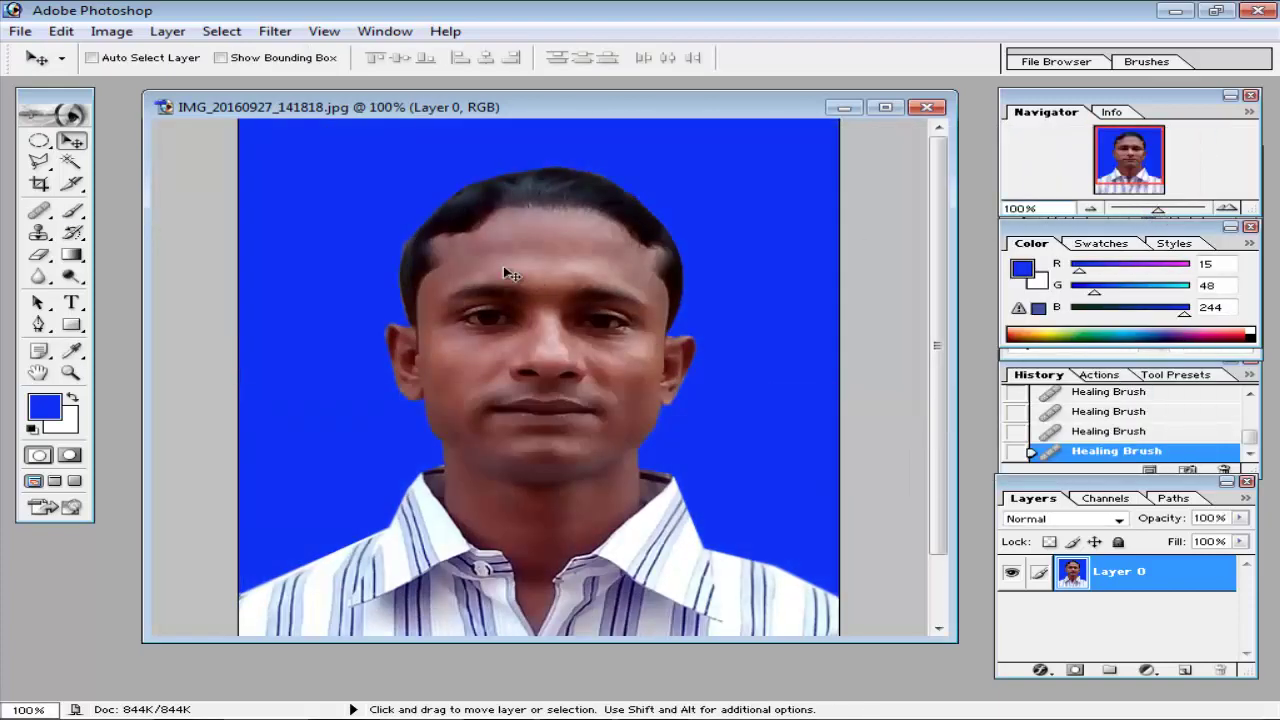
Brighten the photo with Curves, lifting the midtone from input 118 to output 139
left_click(111, 31)
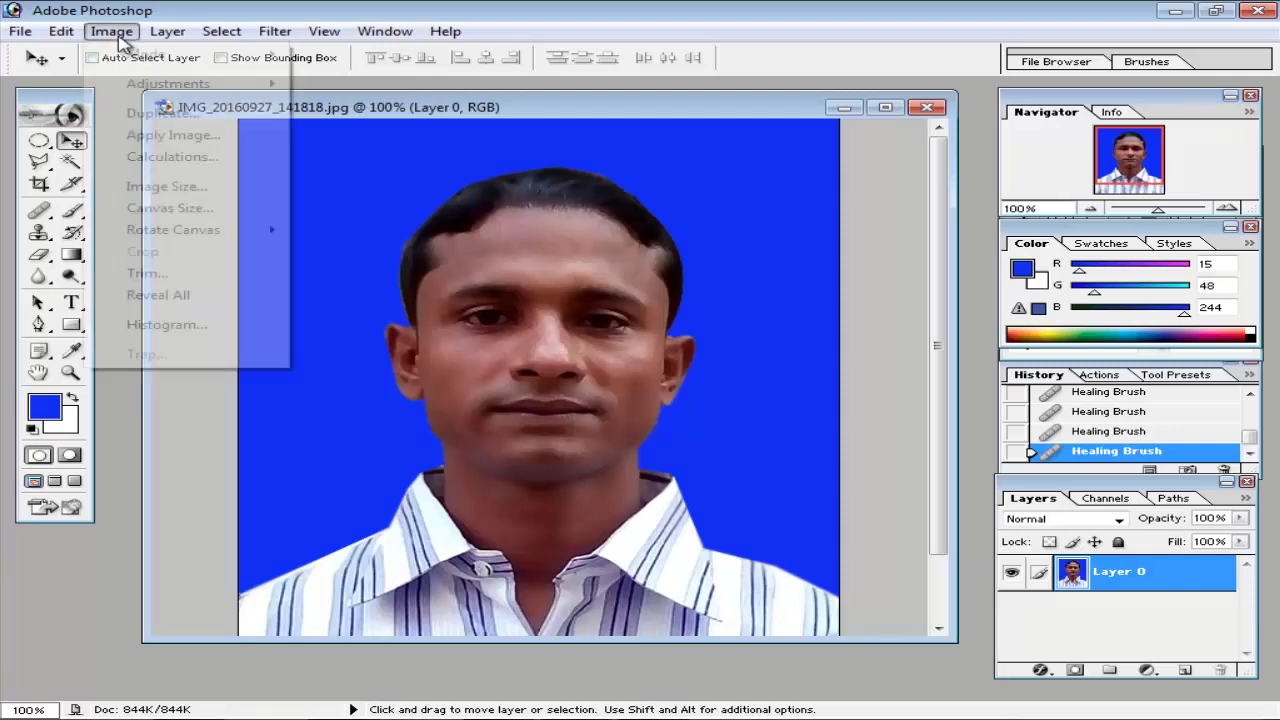
left_click(703, 112)
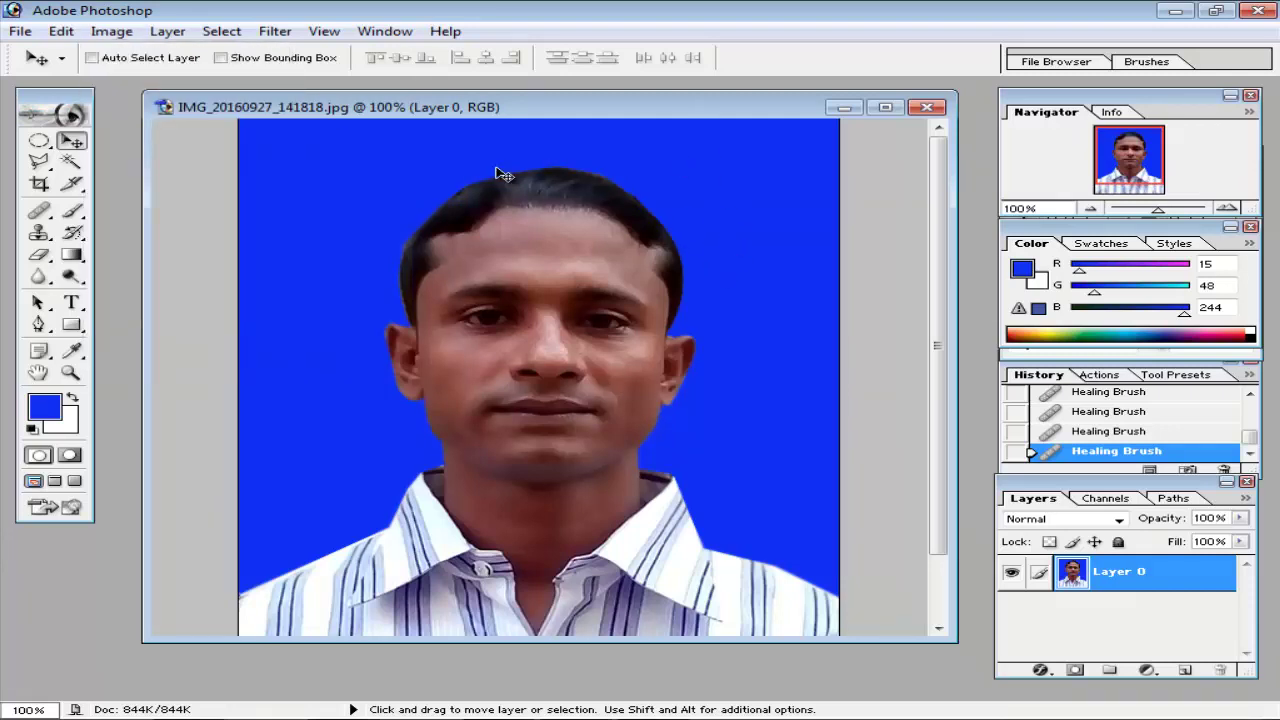
left_click(111, 31)
mouse_move(168, 83)
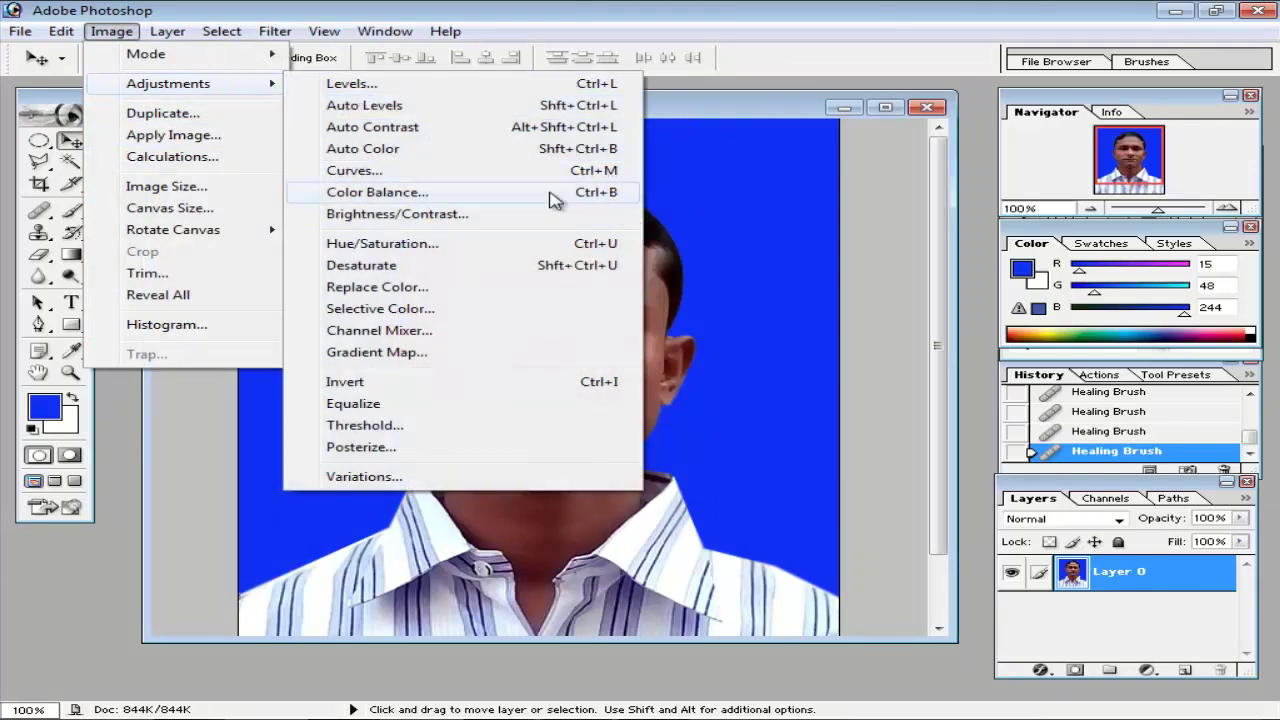
left_click(387, 171)
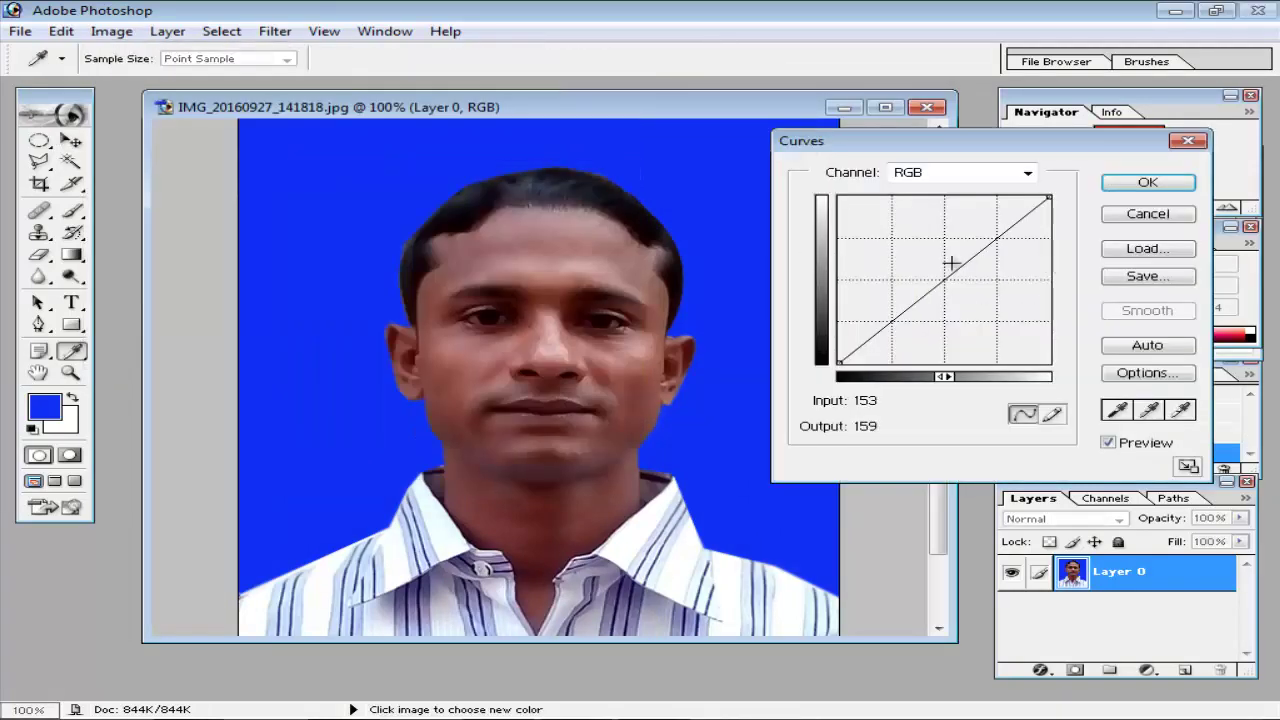
mouse_move(940, 283)
left_mouse_down()
mouse_move(935, 266)
mouse_move(968, 280)
mouse_move(934, 267)
left_mouse_up()
left_click(1148, 182)
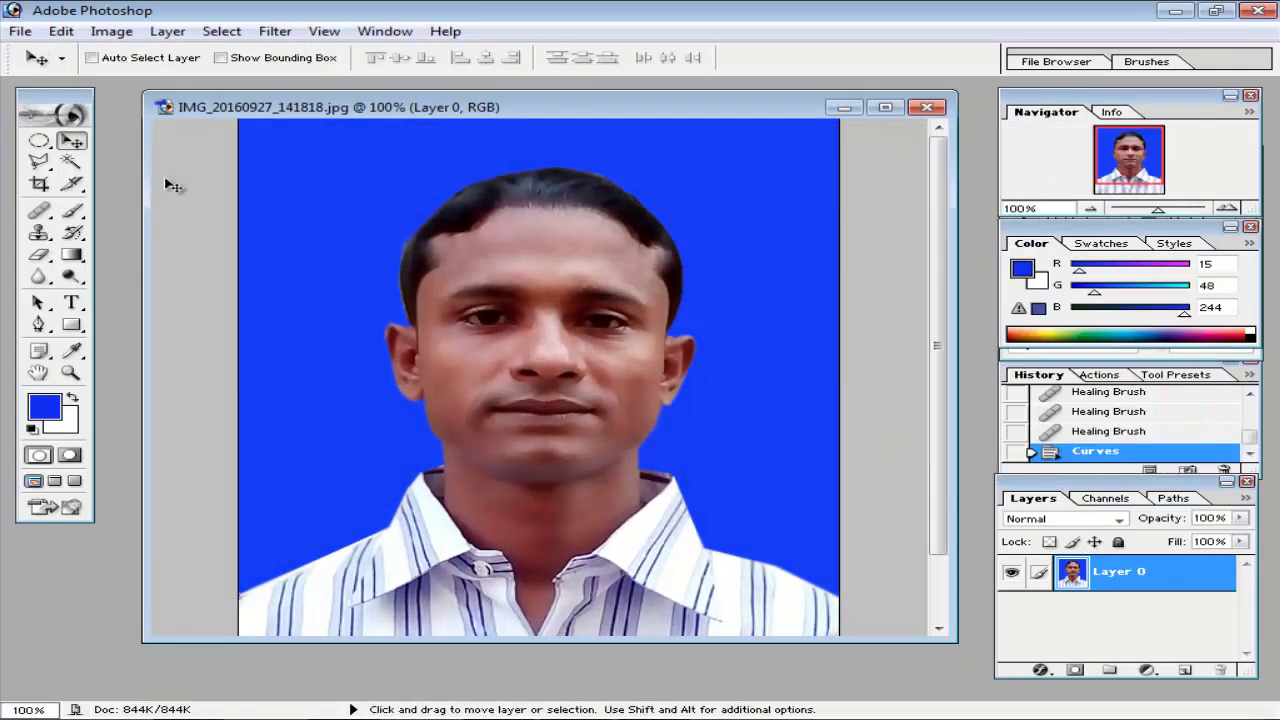
left_click(111, 31)
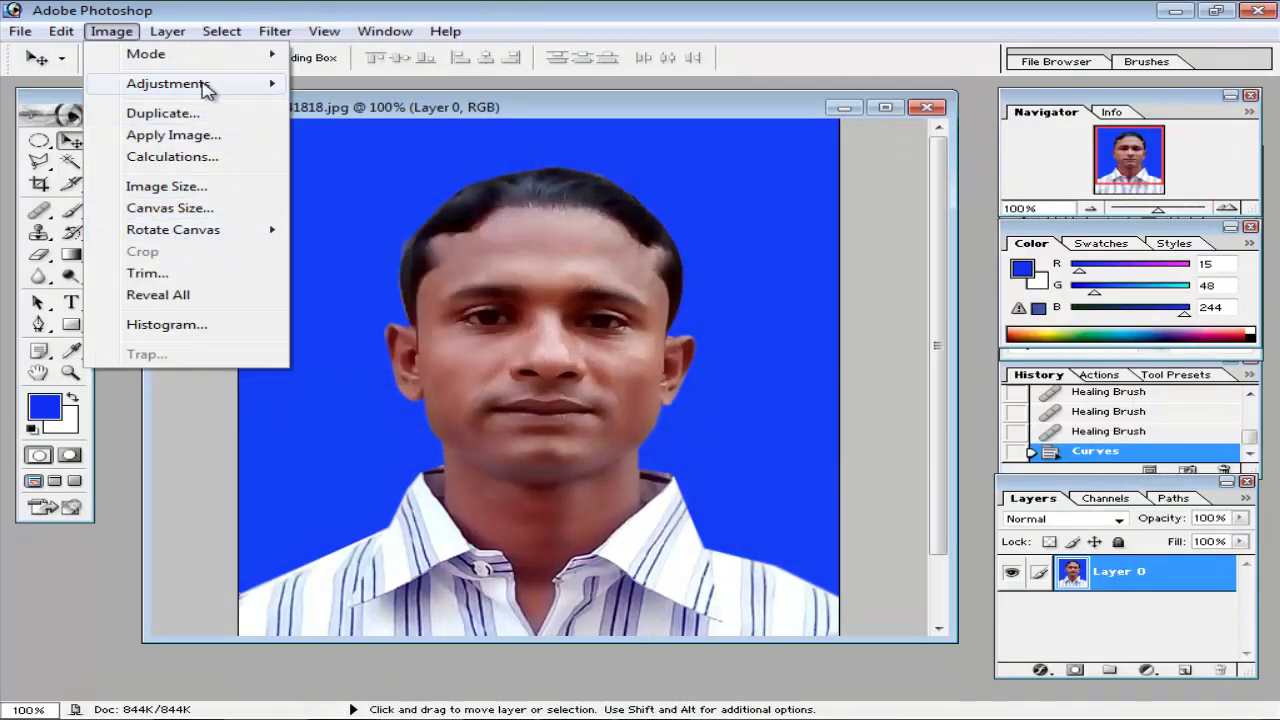
mouse_move(168, 83)
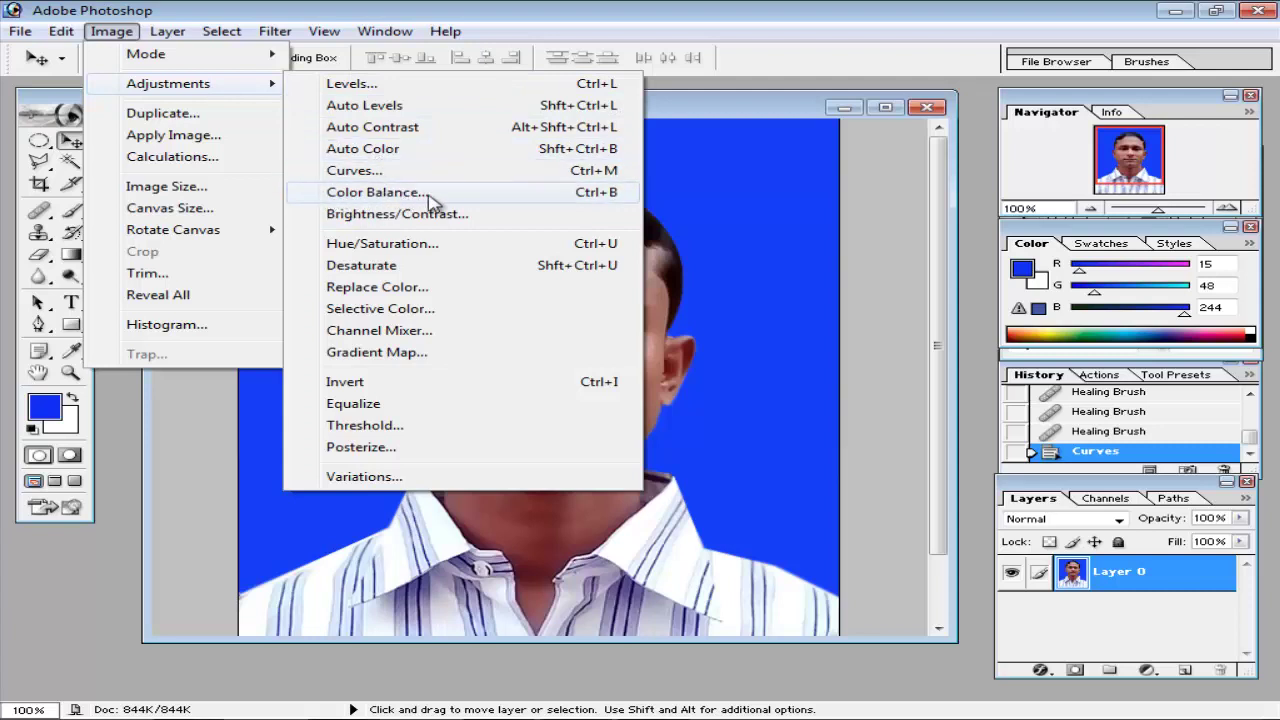
Apply a midtone Color Balance of -27, +10, -17
left_click(524, 199)
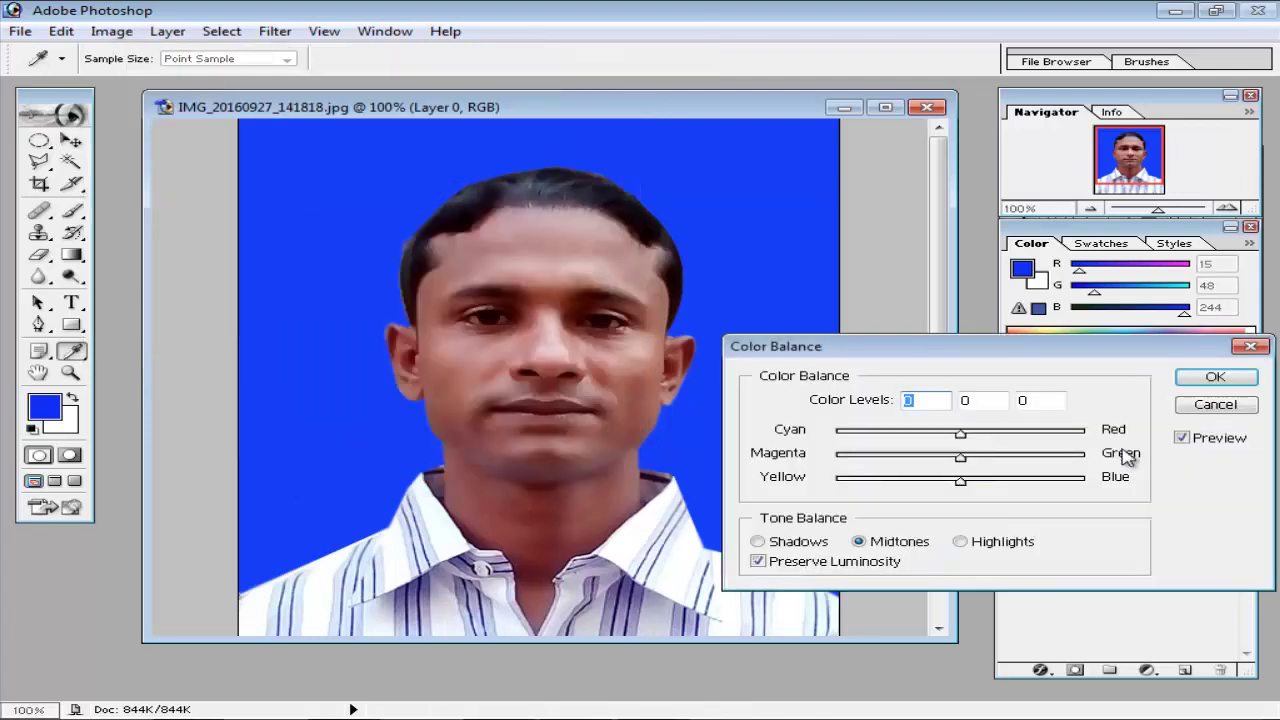
mouse_move(963, 440)
left_mouse_down()
mouse_move(948, 442)
mouse_move(1000, 437)
mouse_move(929, 437)
left_mouse_up()
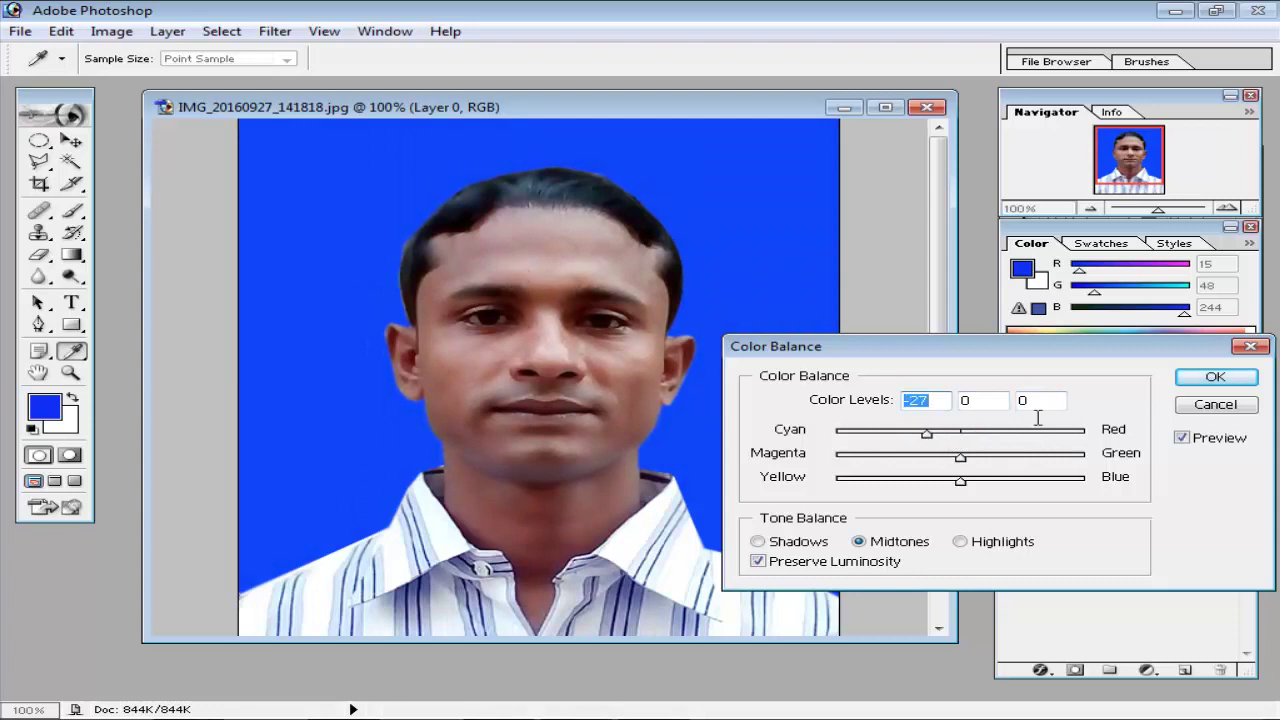
mouse_move(958, 462)
left_mouse_down()
mouse_move(989, 464)
mouse_move(977, 458)
mouse_move(940, 485)
left_mouse_up()
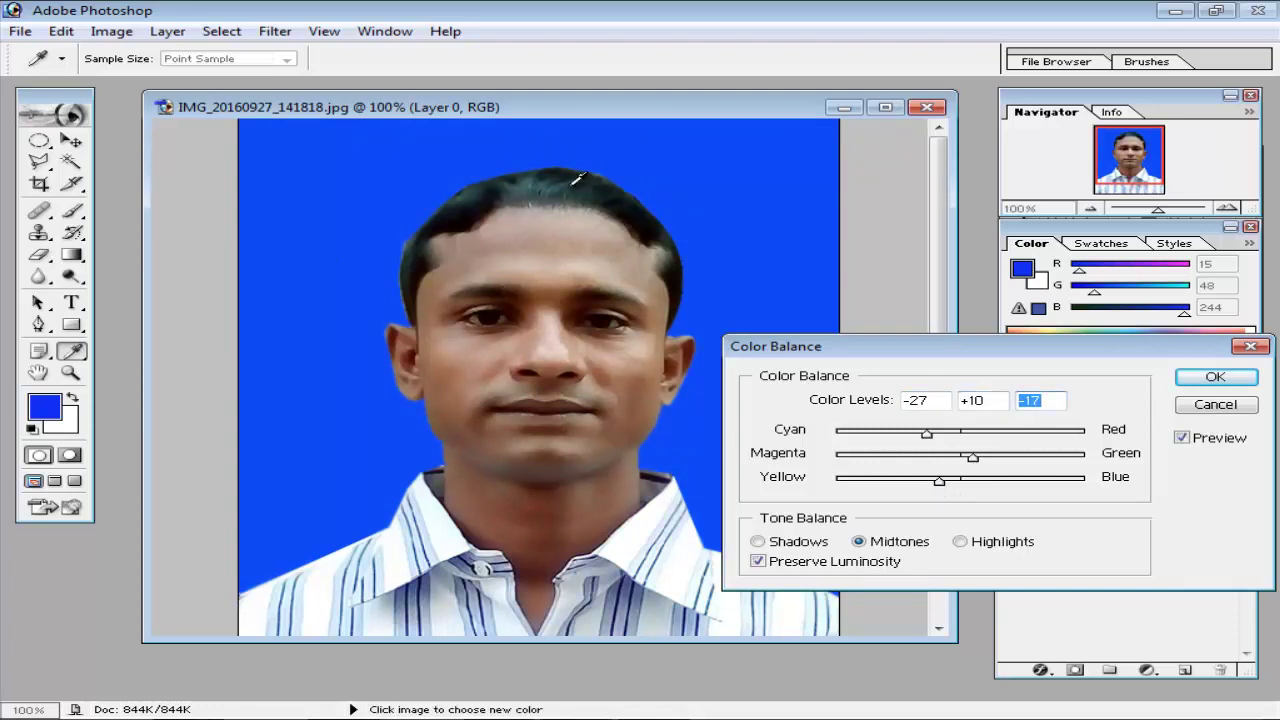
left_click(1215, 377)
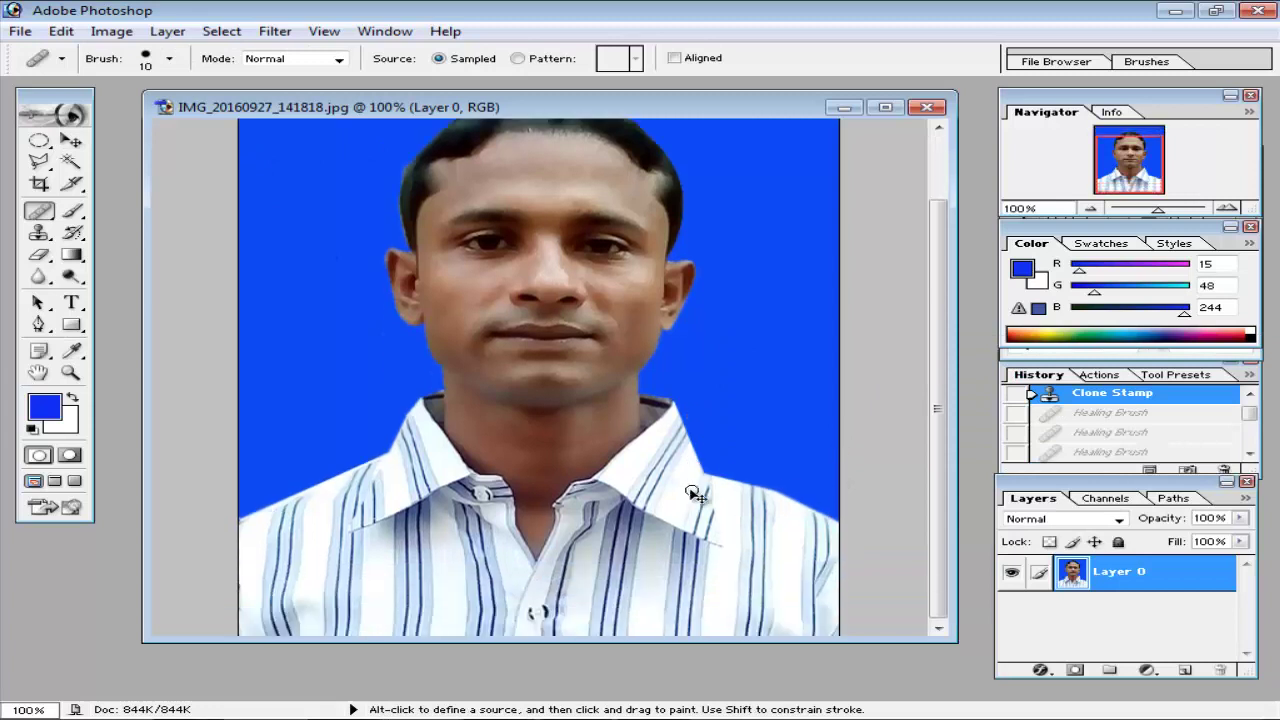
Zoom out to see the whole photo and start a new document
scroll(688, 494, "up", 3)
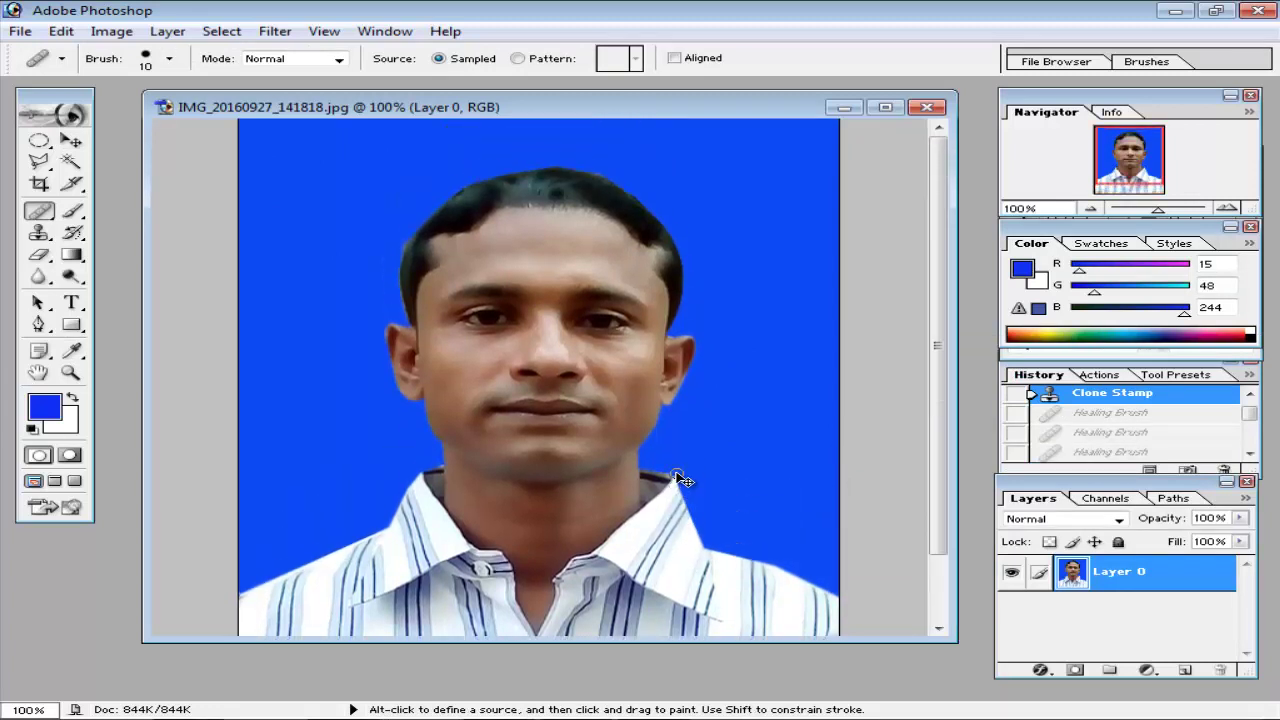
key("ctrl+minus")
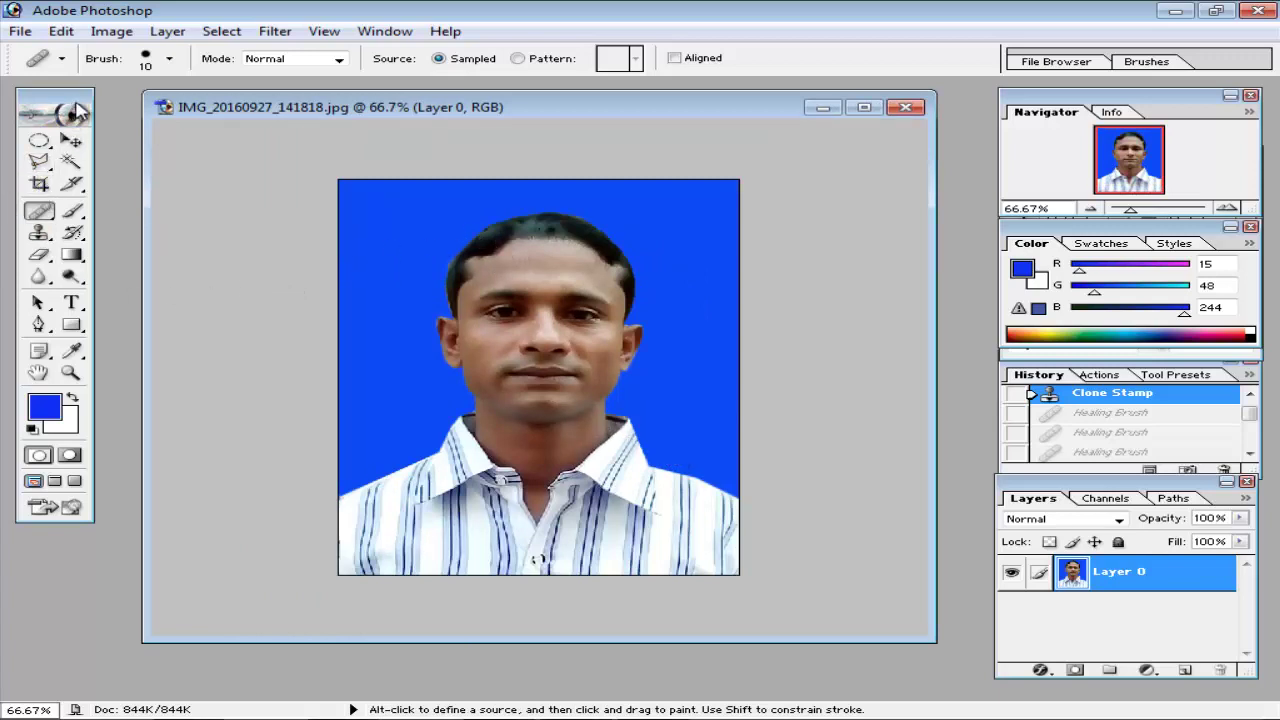
key("ctrl+n")
Create a blank A4 Untitled-1 document and move the photo window aside to show it
left_click(20, 31)
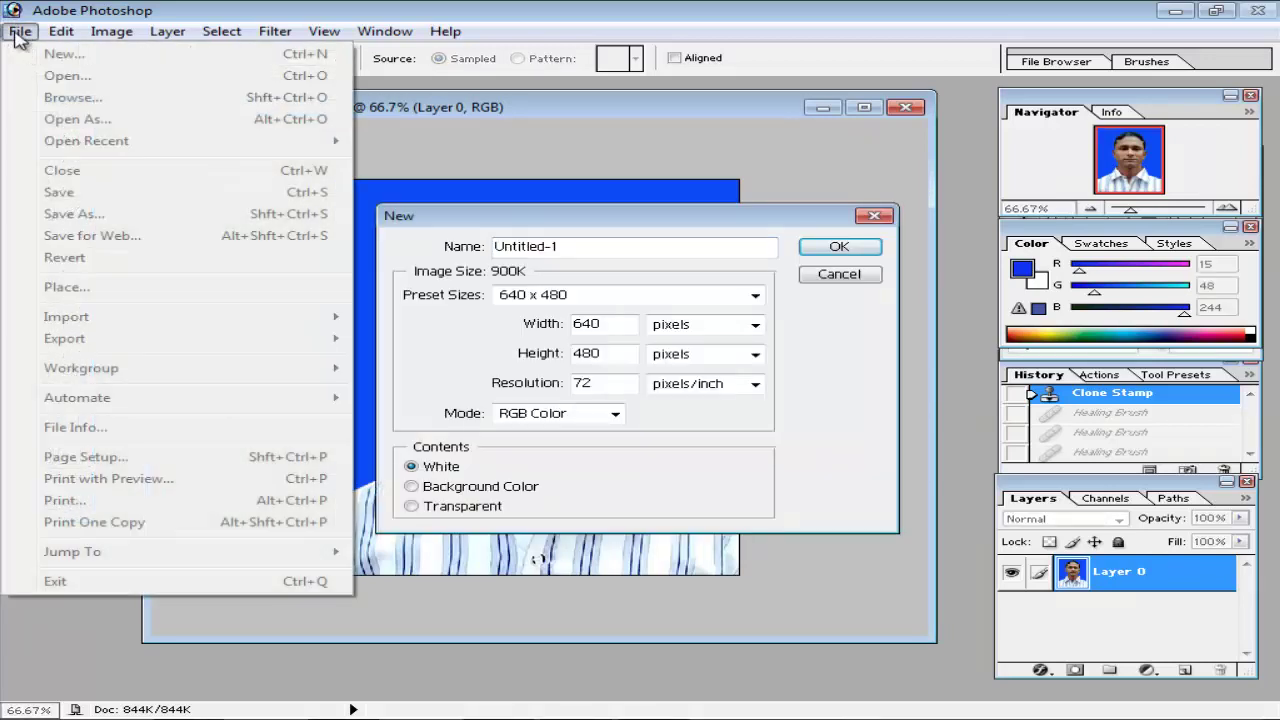
left_click(648, 240)
left_click(745, 295)
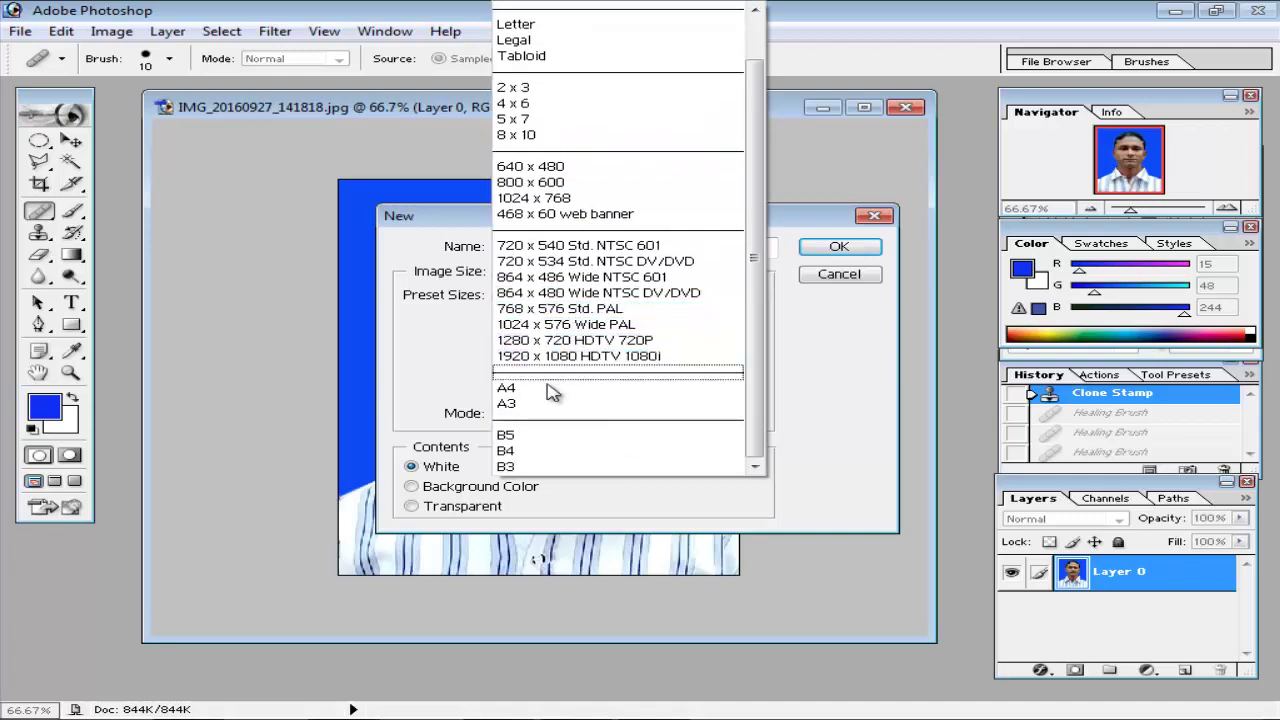
left_click(540, 388)
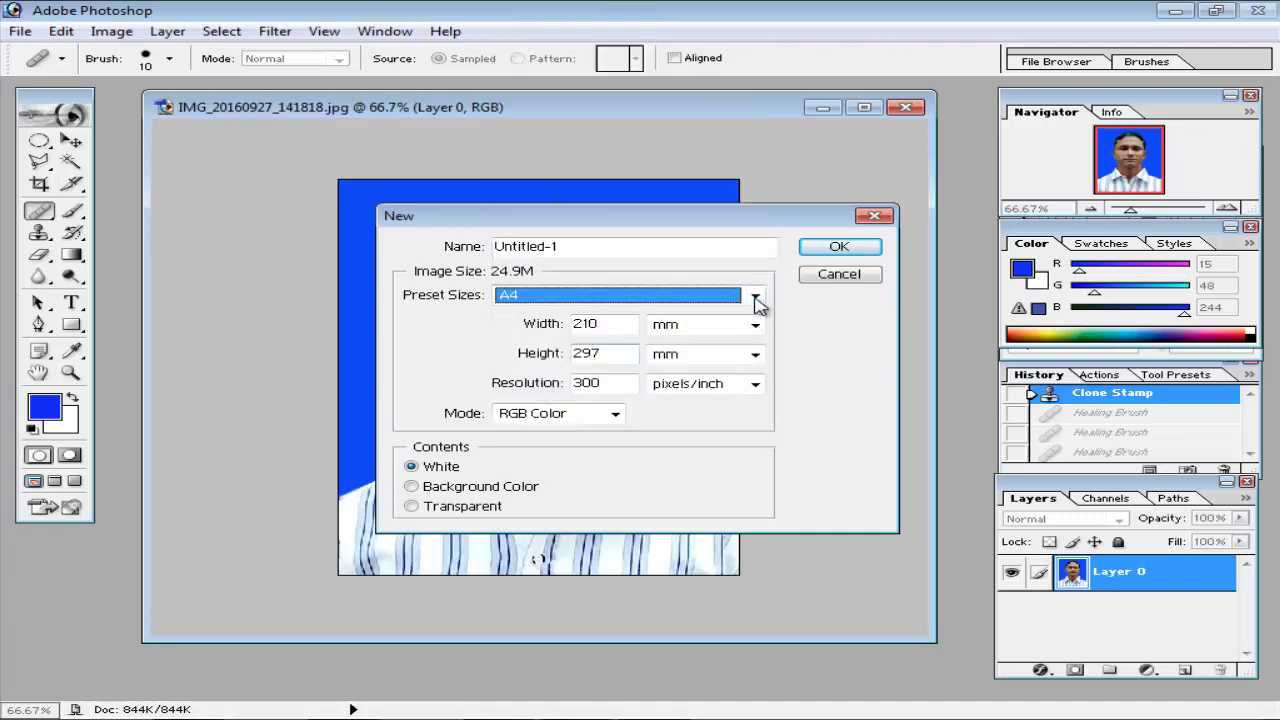
left_click(838, 247)
left_click(574, 106)
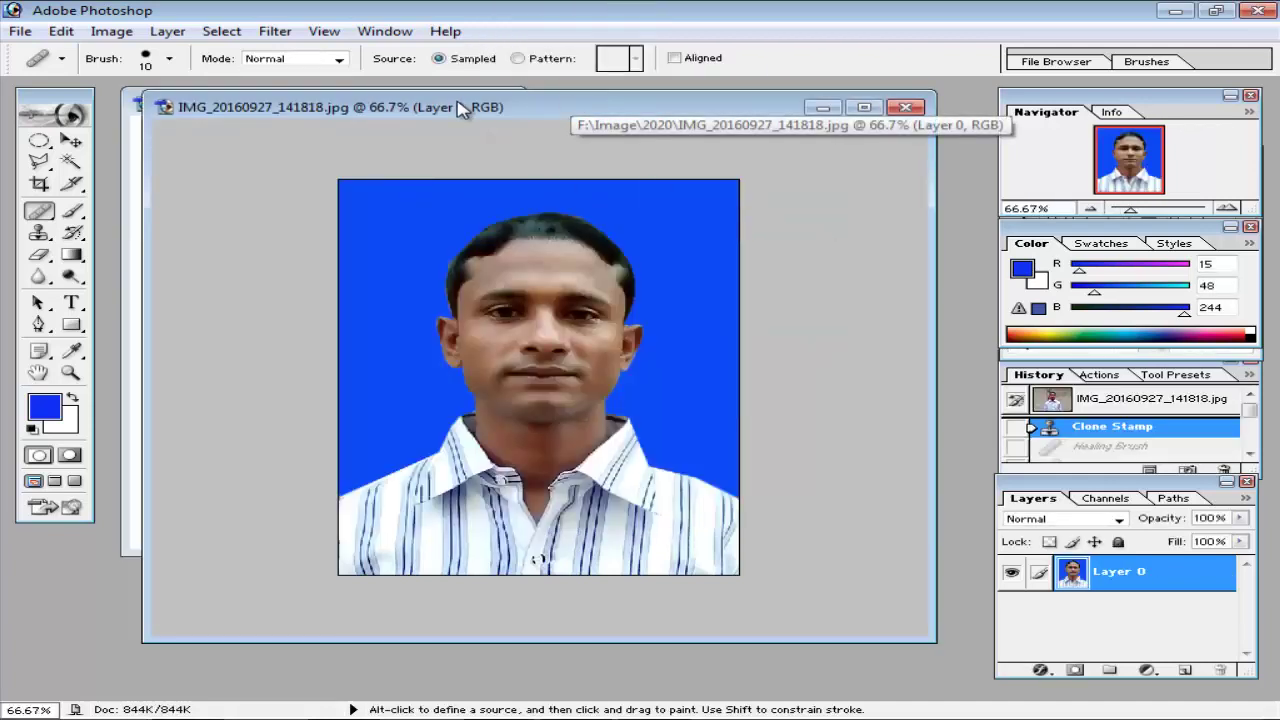
left_click_drag(460, 107, 1005, 165)
Drag the portrait into the A4 document with the Move tool
left_click(71, 141)
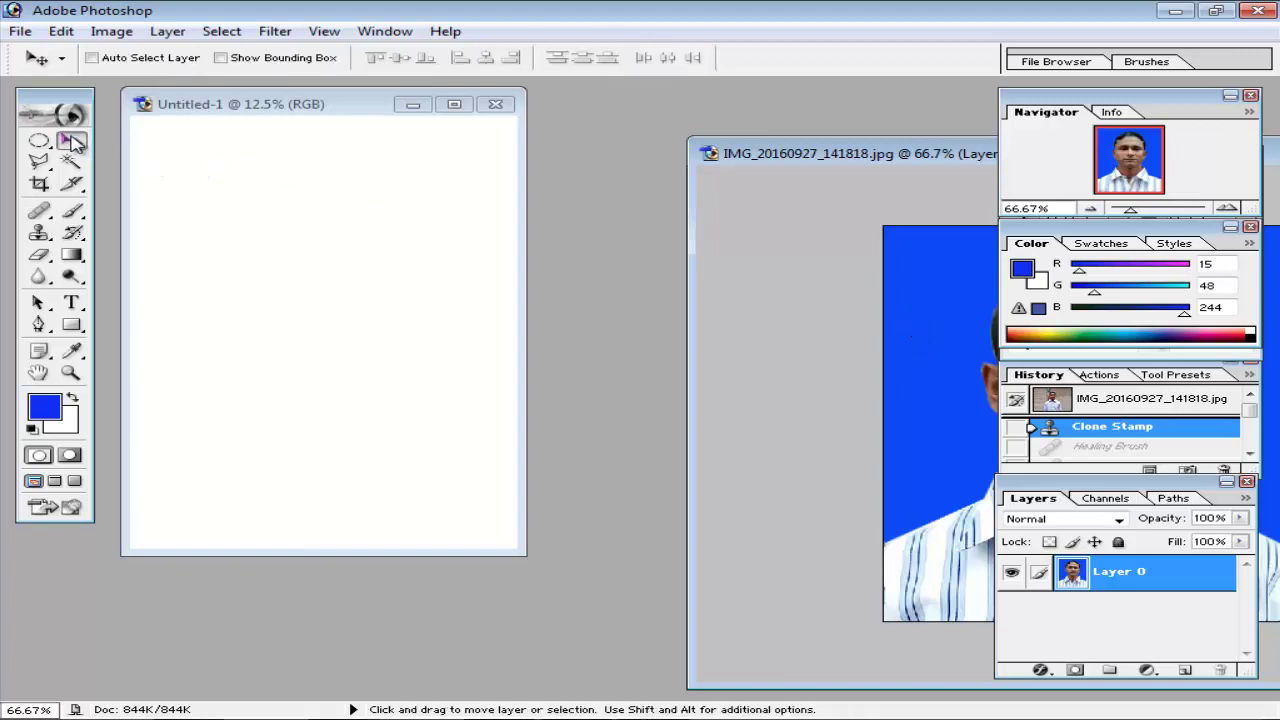
left_click_drag(930, 292, 278, 300)
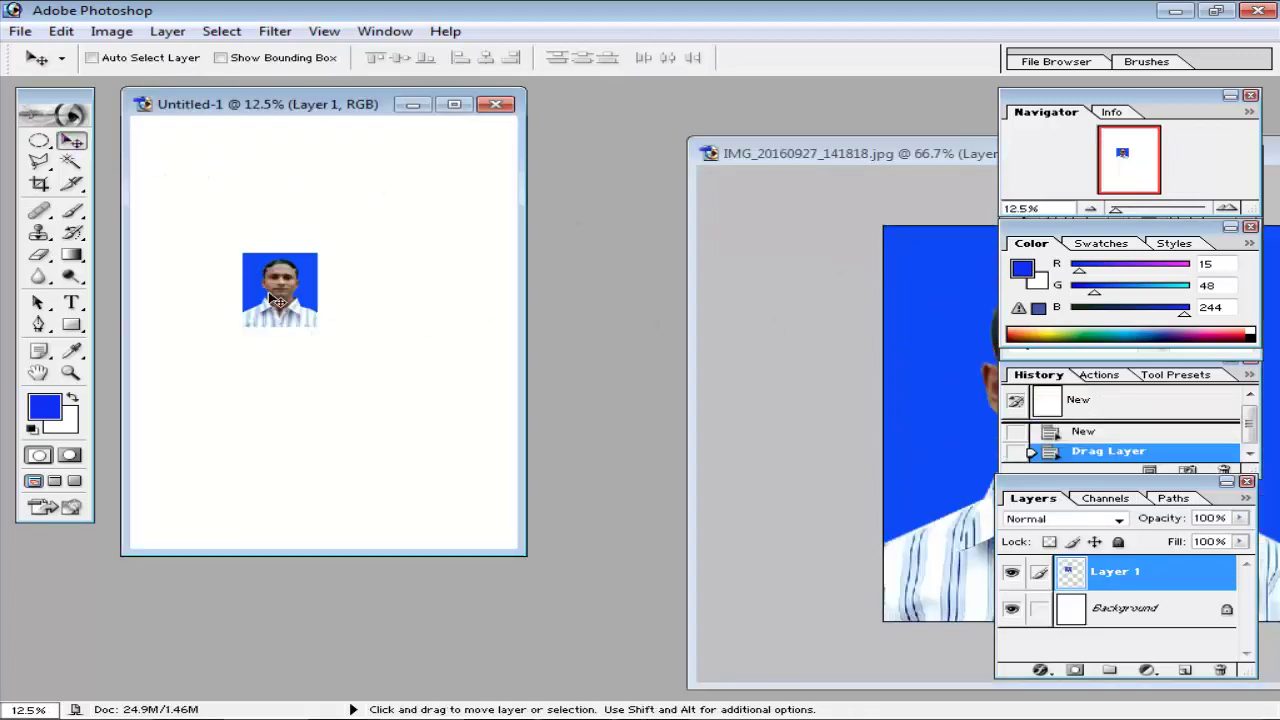
left_click_drag(825, 155, 221, 157)
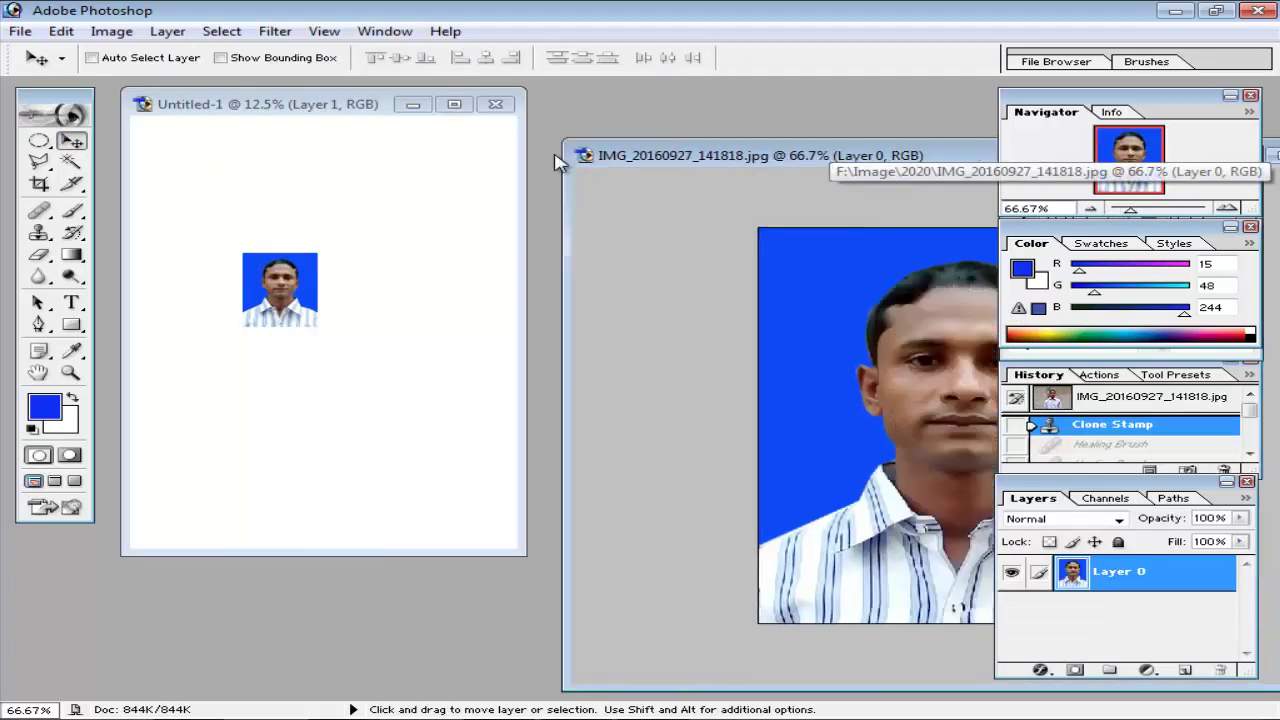
key("ctrl+a")
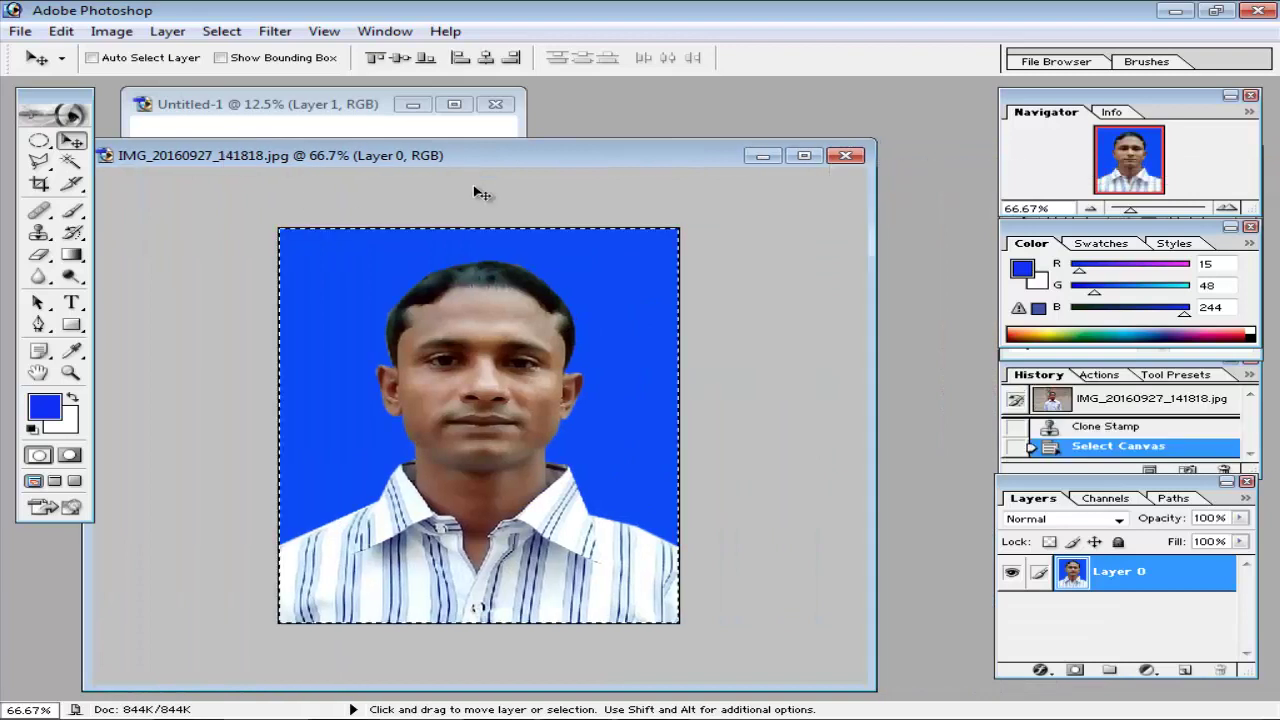
right_click(491, 340)
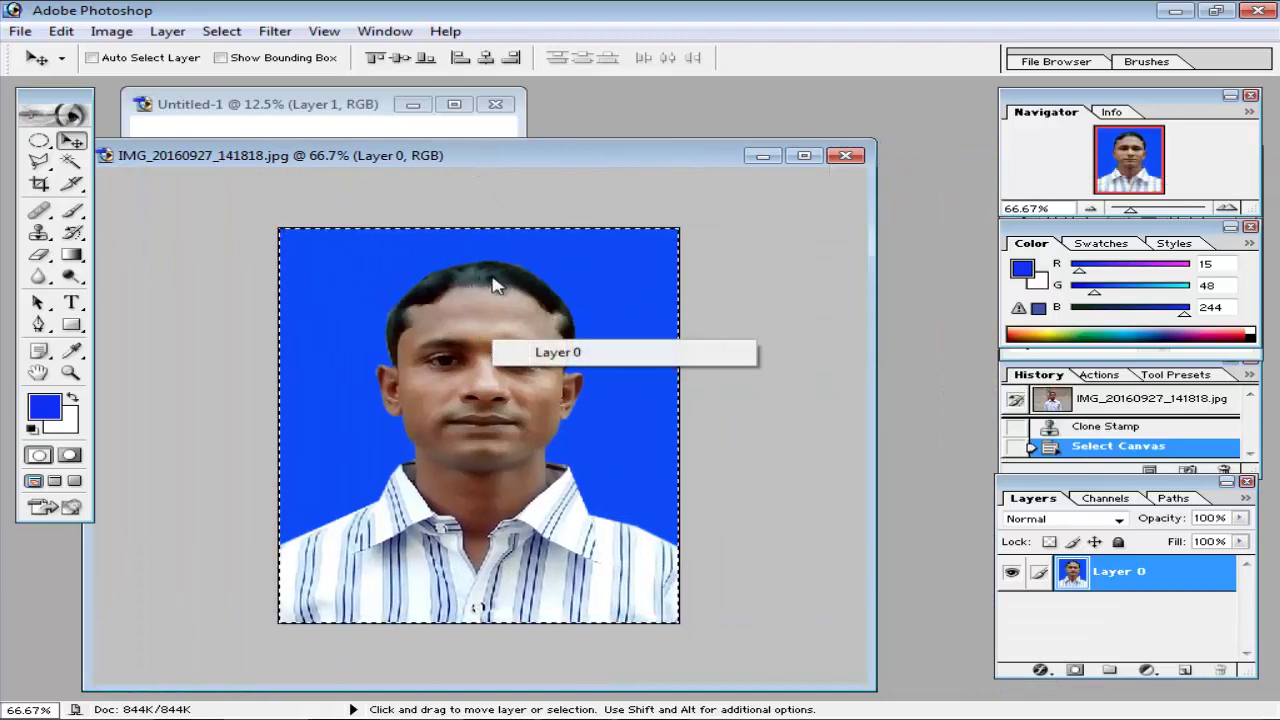
left_click(491, 286)
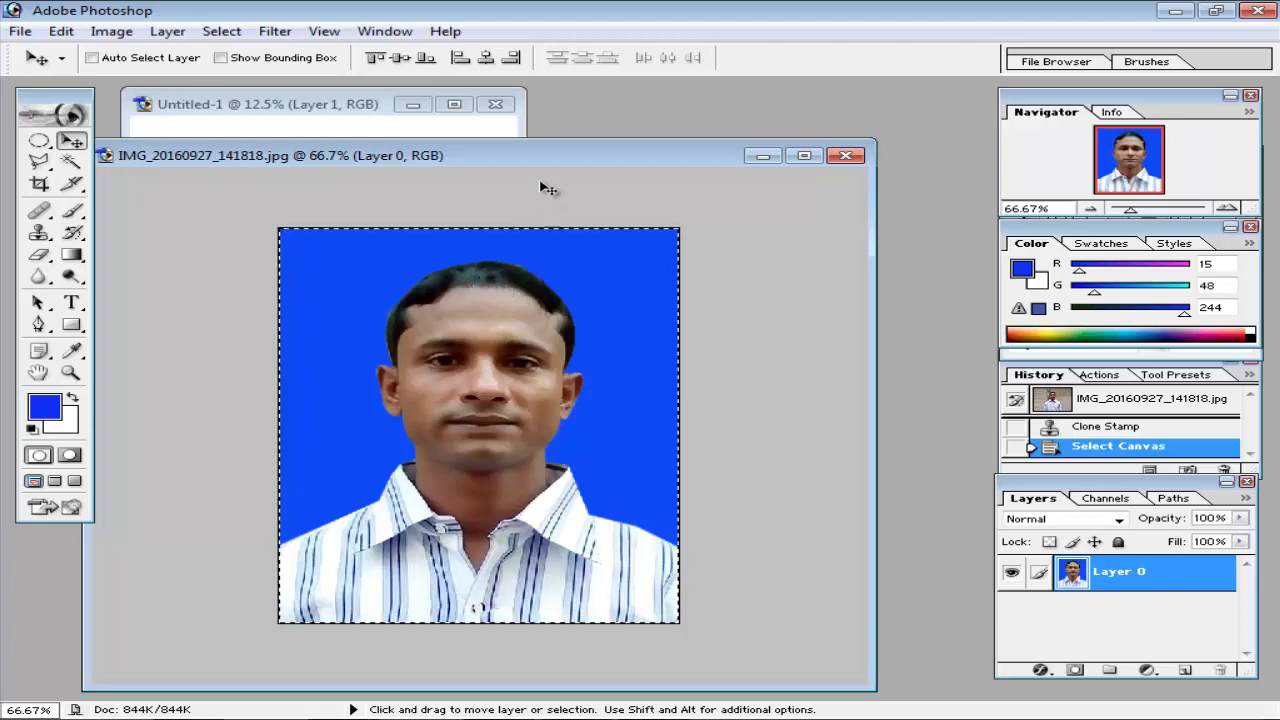
left_click_drag(586, 160, 1120, 168)
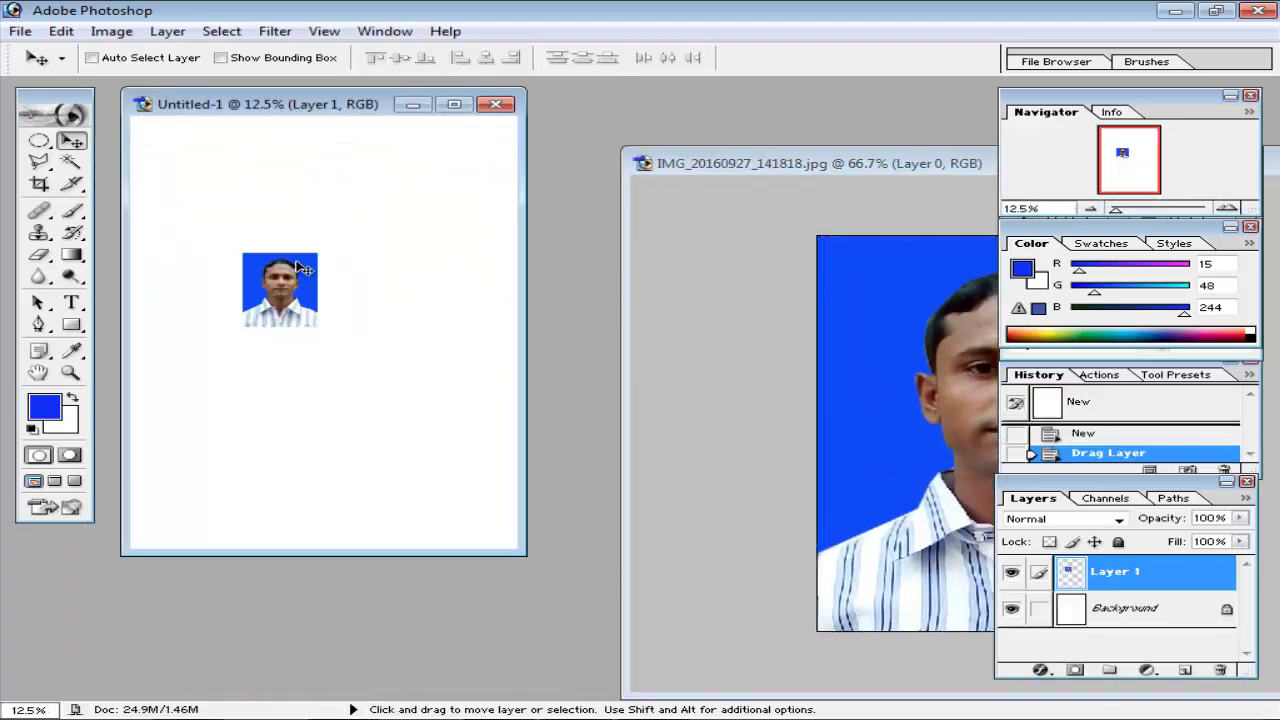
Undo the extra pasted copies so only one photo remains on the page
key("ctrl+v")
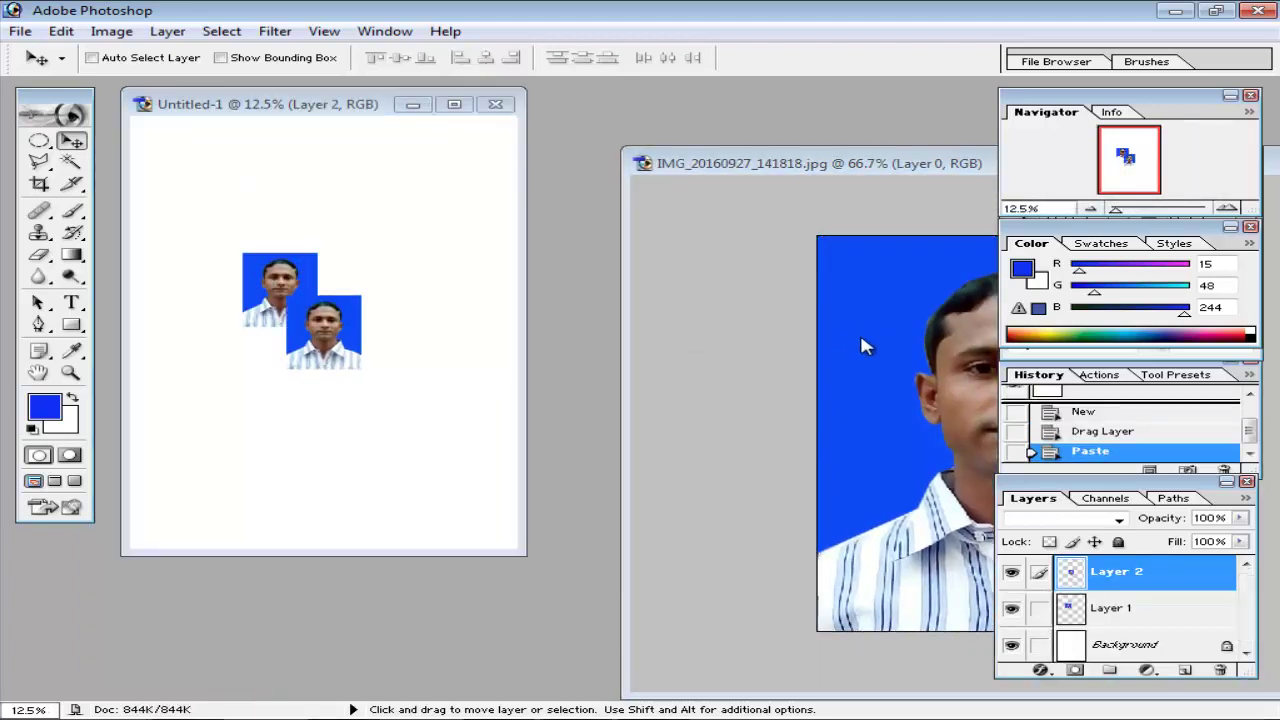
left_click(859, 340)
key("ctrl+a")
mouse_move(899, 343)
left_mouse_down()
mouse_move(270, 298)
mouse_move(345, 250)
left_mouse_up()
key("ctrl+alt+z")
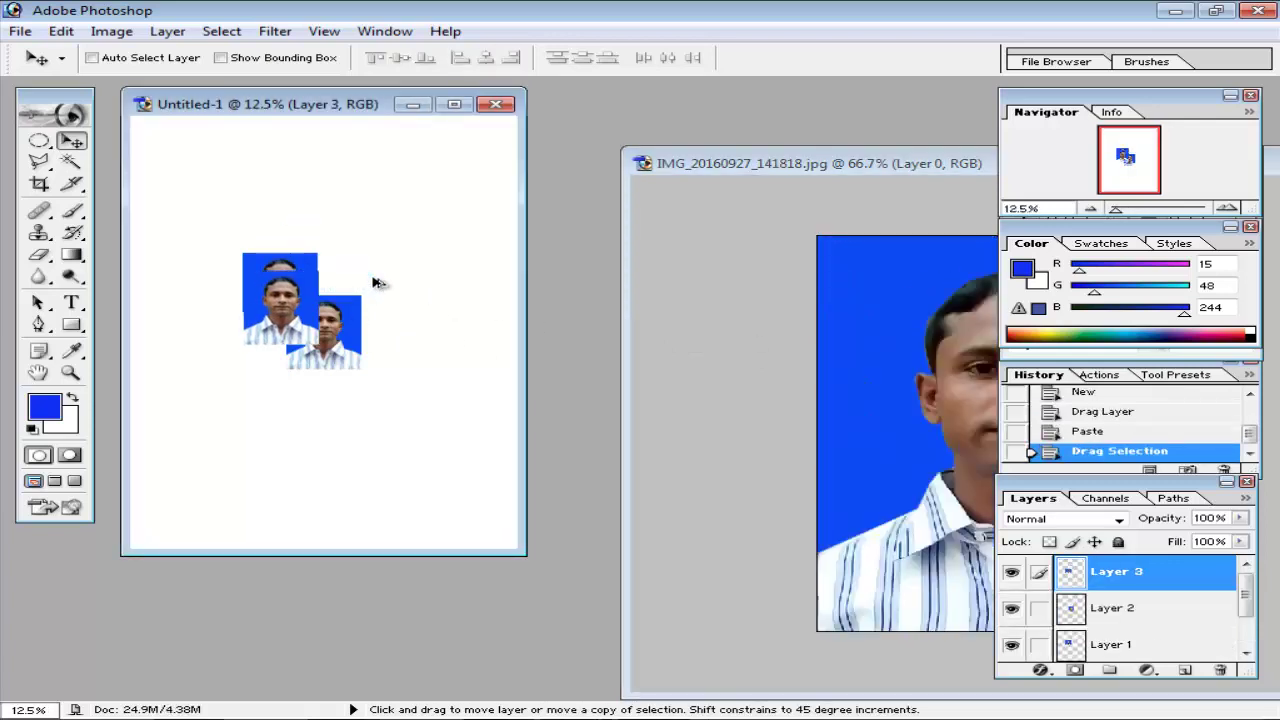
key("ctrl+alt+z")
key("ctrl+alt+z")
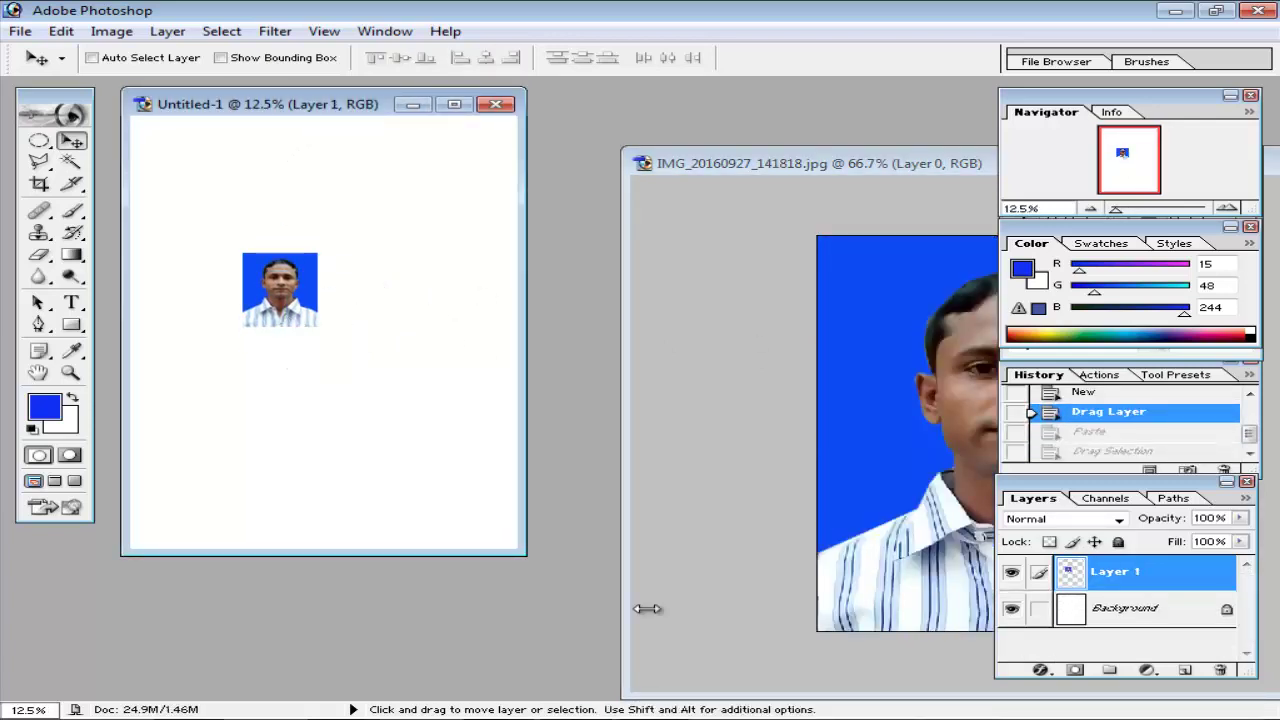
Enlarge the A4 window, fit it on screen, and move the photo to the top-left corner
left_click_drag(516, 553, 800, 677)
key("ctrl+0")
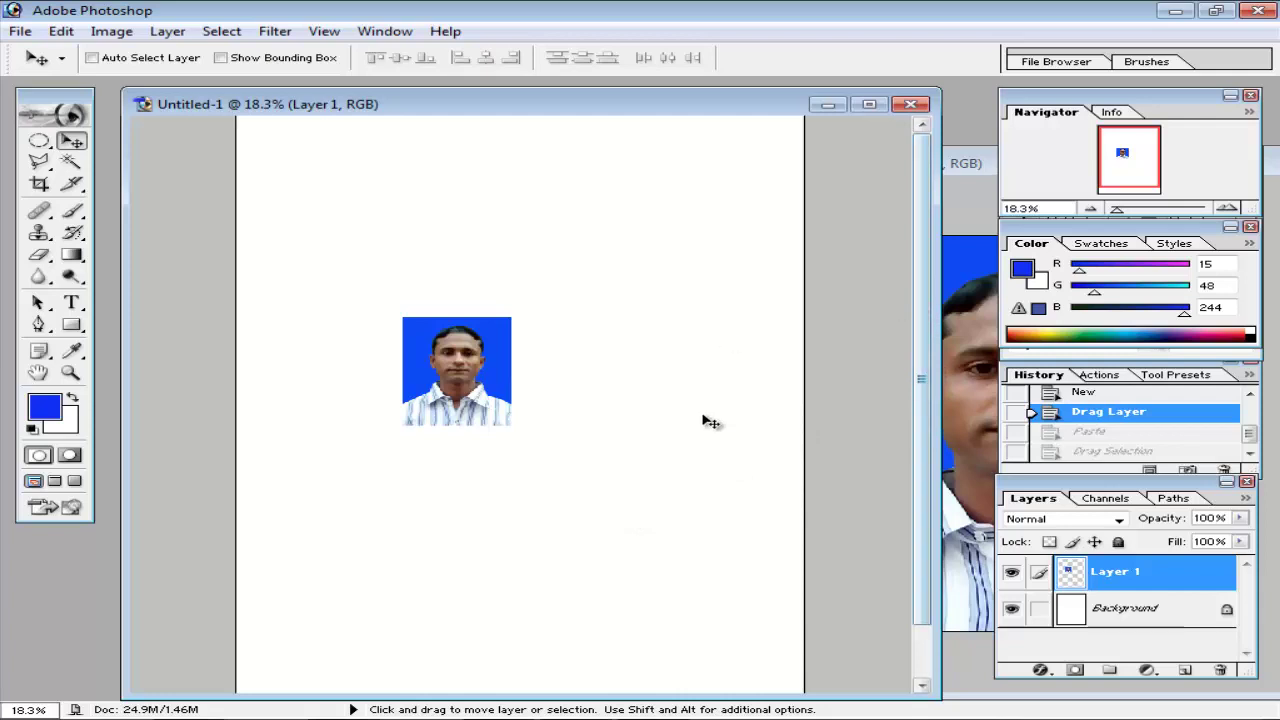
mouse_move(442, 382)
left_mouse_down()
mouse_move(390, 225)
mouse_move(278, 183)
left_mouse_up()
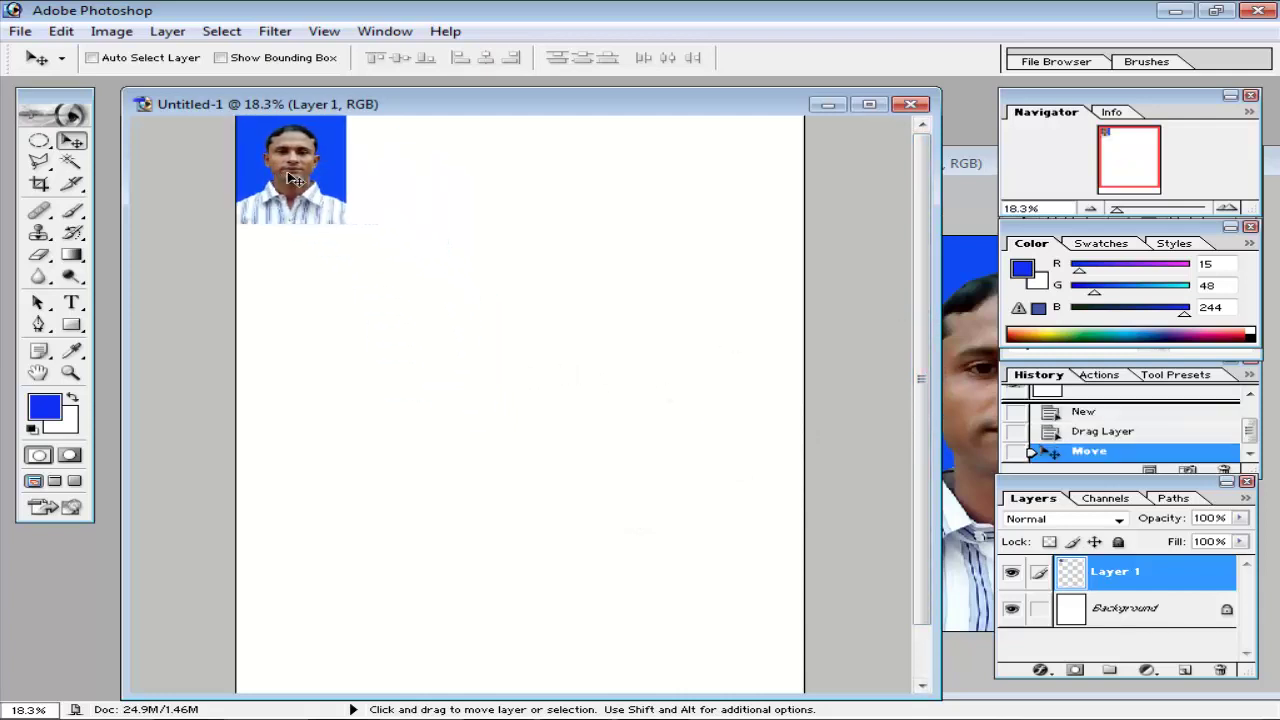
key("alt")
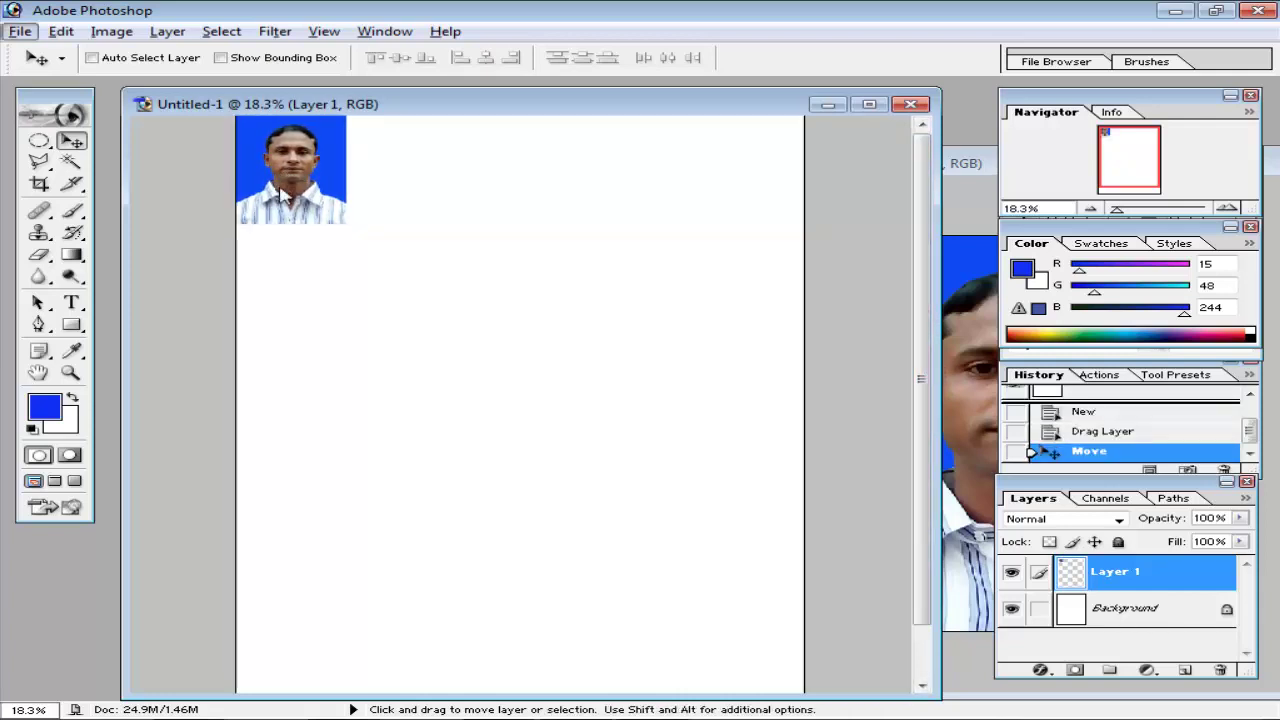
Duplicate the photo to the right of the first and merge the pair into one layer
left_click_drag(283, 195, 407, 198)
left_click_drag(406, 198, 404, 203)
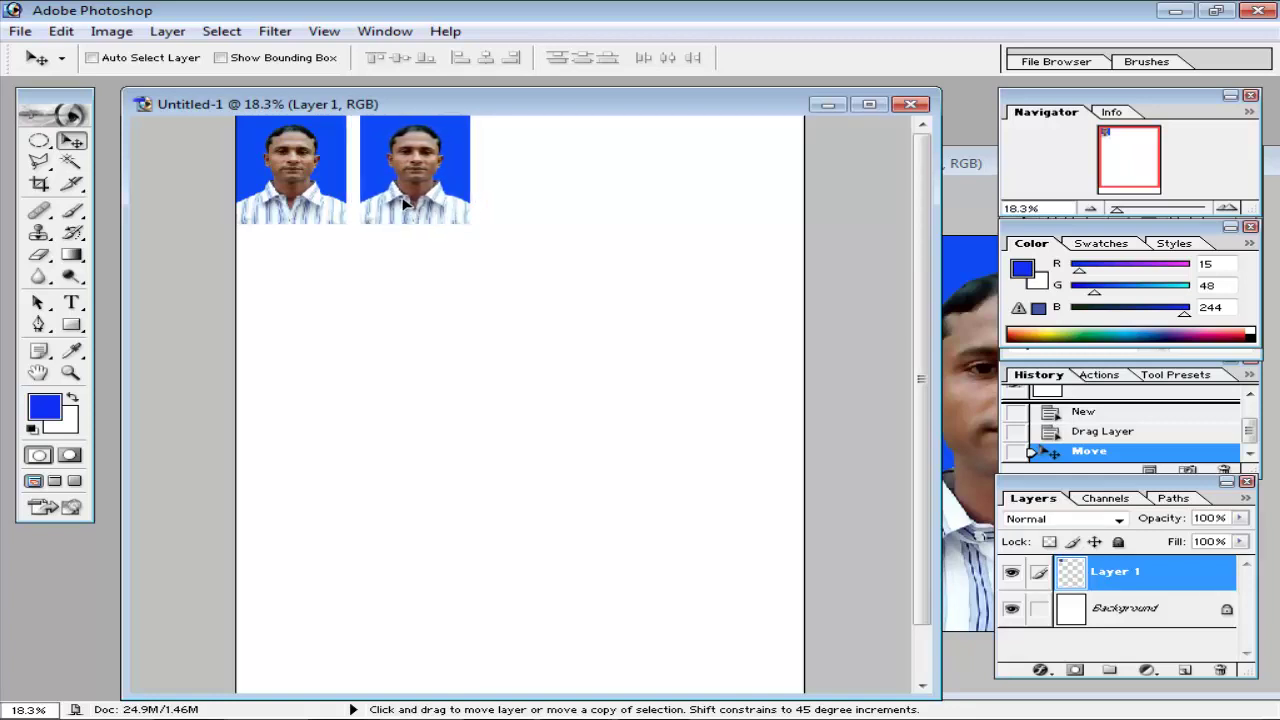
mouse_move(404, 203)
left_mouse_down()
mouse_move(480, 206)
mouse_move(383, 208)
mouse_move(464, 209)
mouse_move(471, 237)
mouse_move(412, 188)
mouse_move(390, 188)
mouse_move(441, 286)
mouse_move(478, 306)
mouse_move(535, 280)
mouse_move(514, 229)
mouse_move(492, 240)
mouse_move(420, 222)
left_mouse_up()
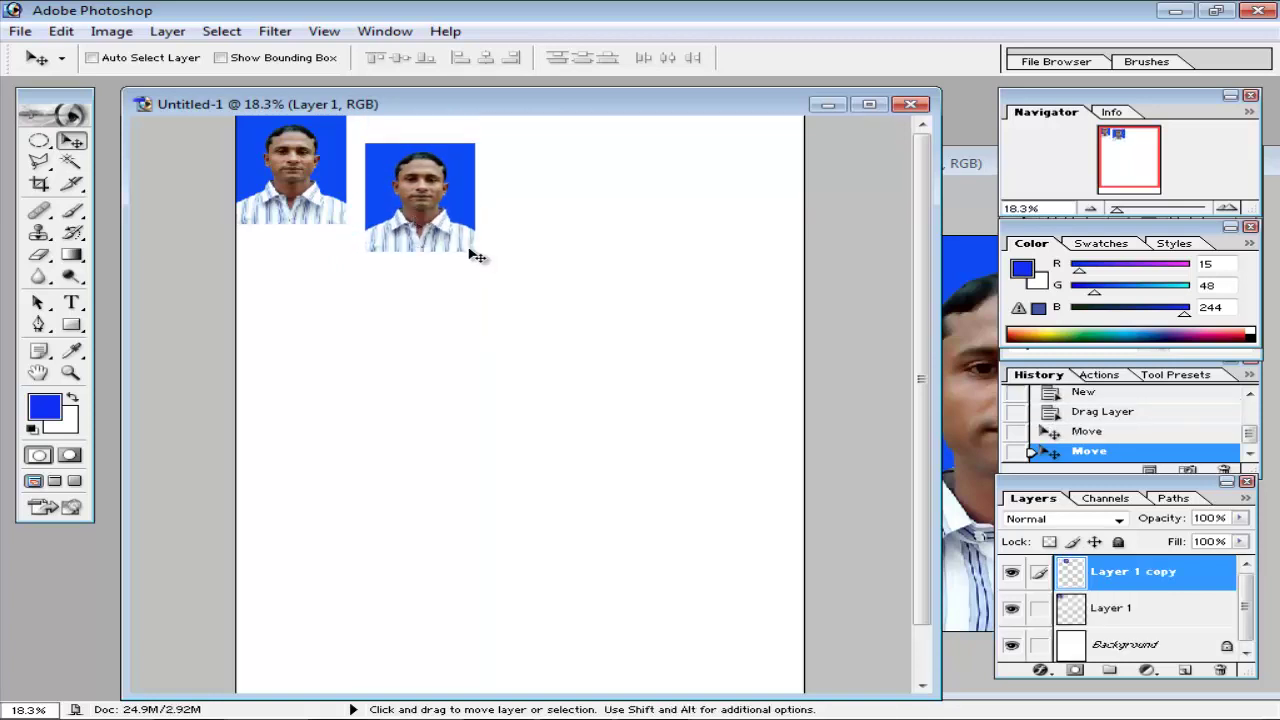
key("ctrl+z")
left_click_drag(290, 185, 418, 195)
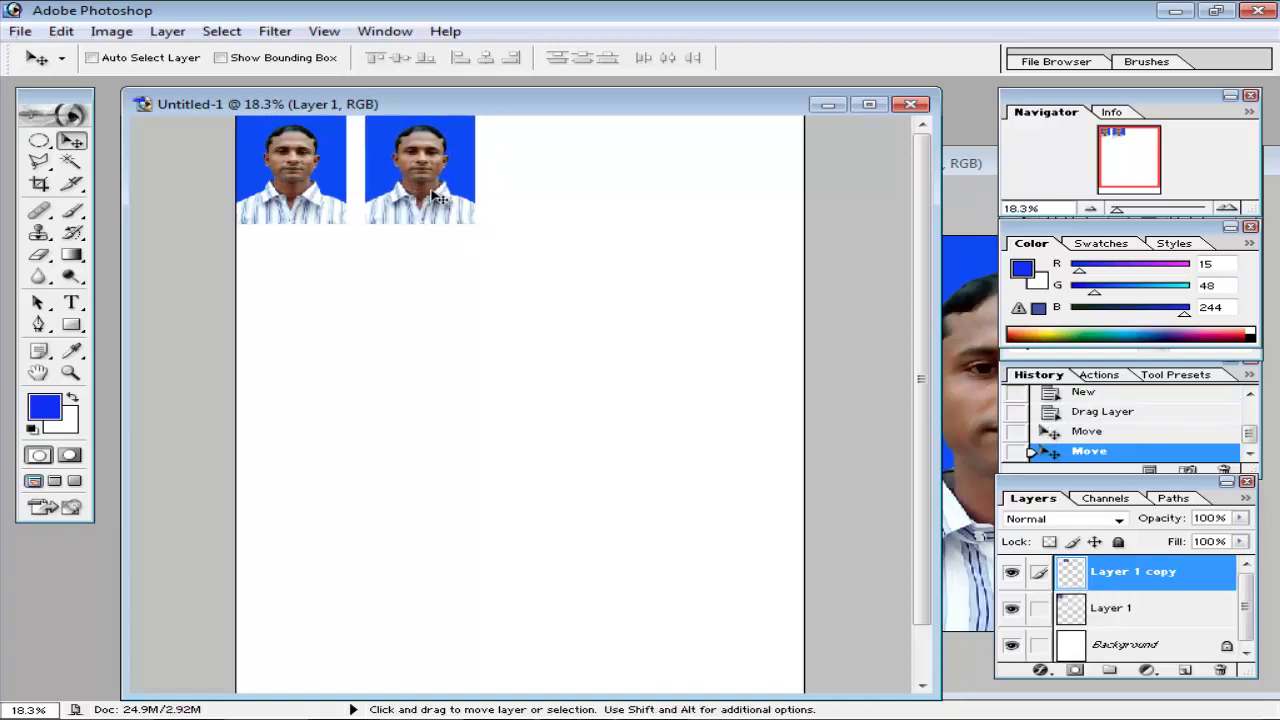
key("ctrl+e")
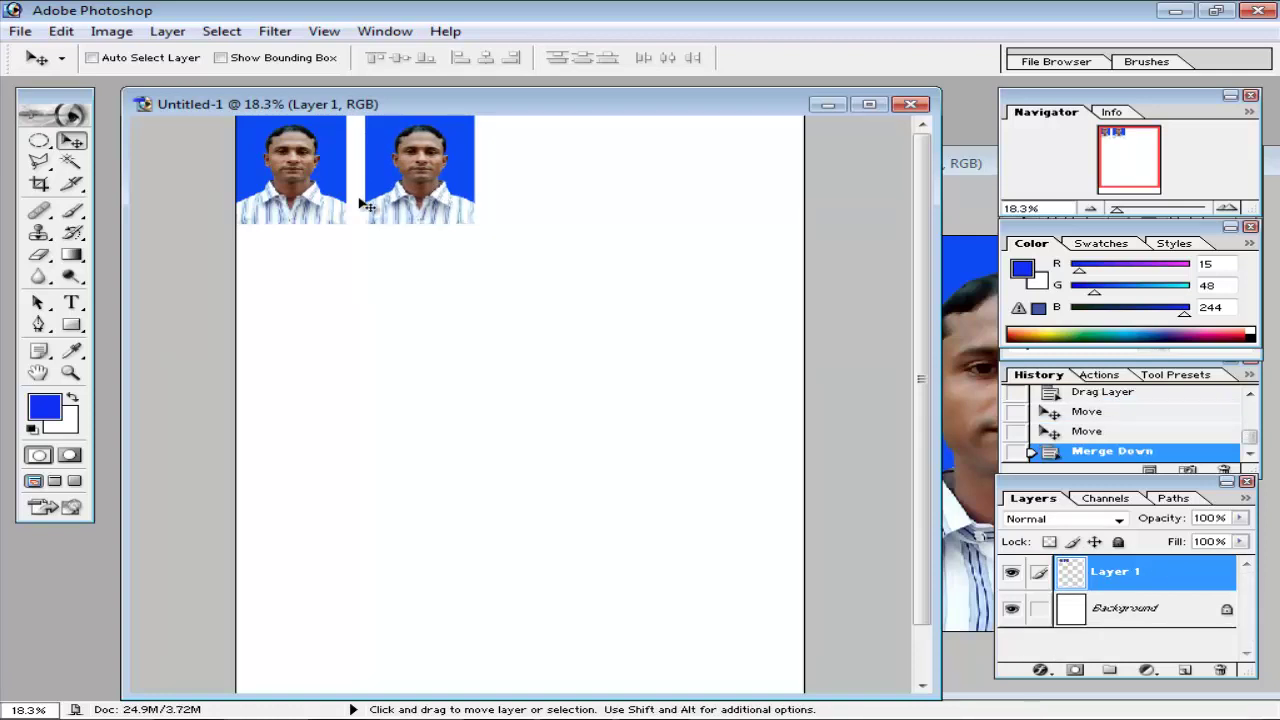
Duplicate the pair rightward to make four photos in a row, merged together
left_click_drag(365, 205, 675, 200, "alt")
key("ctrl+e")
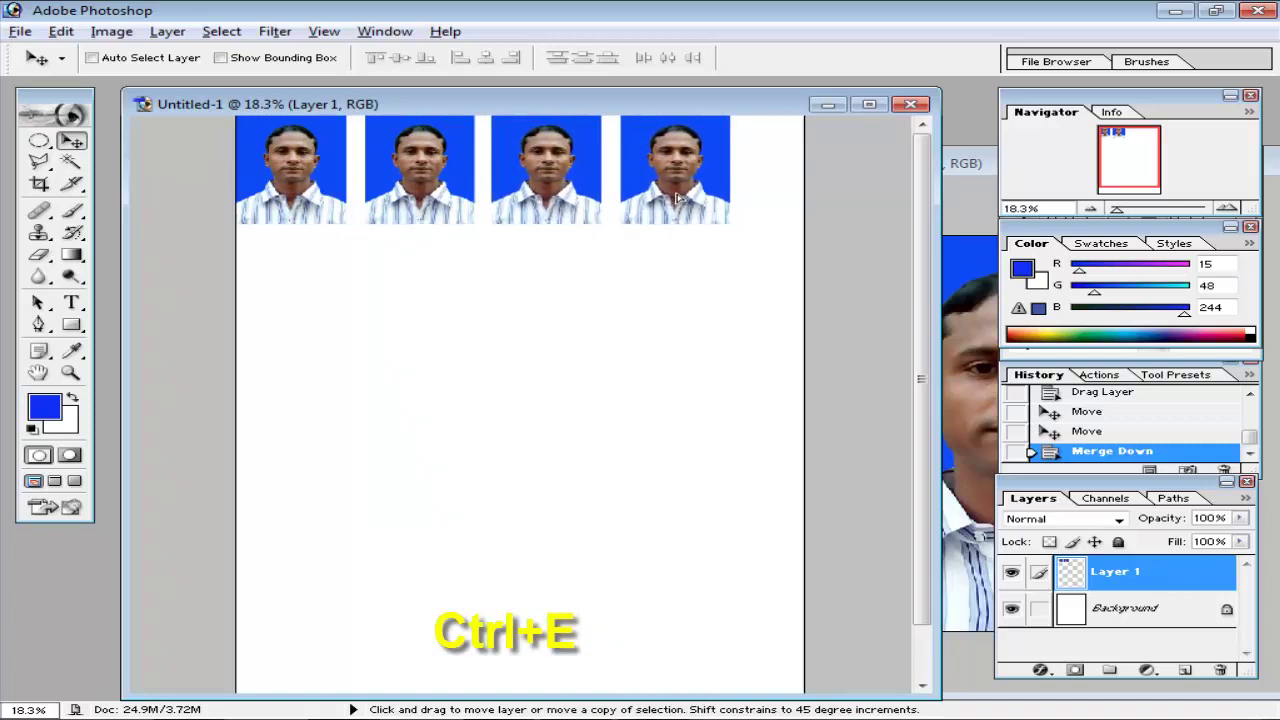
left_click_drag(675, 200, 677, 198)
key("ctrl+j")
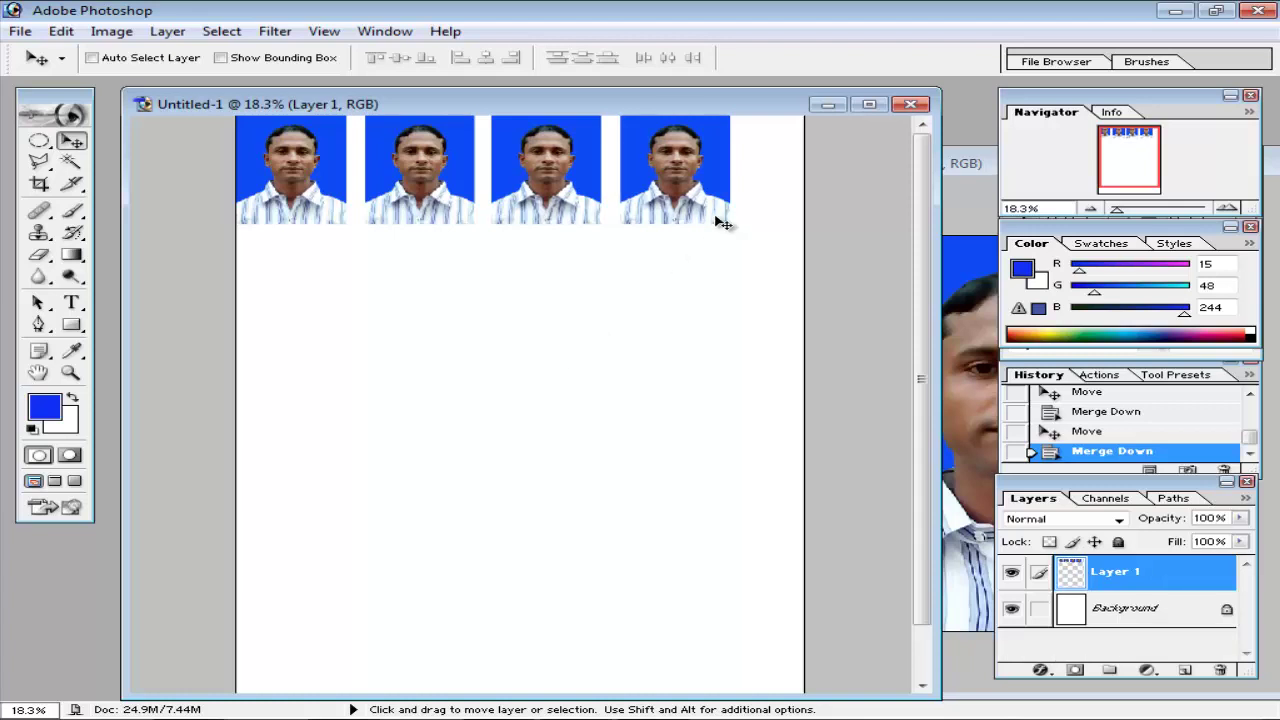
Position the duplicated row, merge it, and drag a third row of four photos below
mouse_move(433, 115)
left_mouse_down()
mouse_move(477, 289)
mouse_move(477, 249)
left_mouse_up()
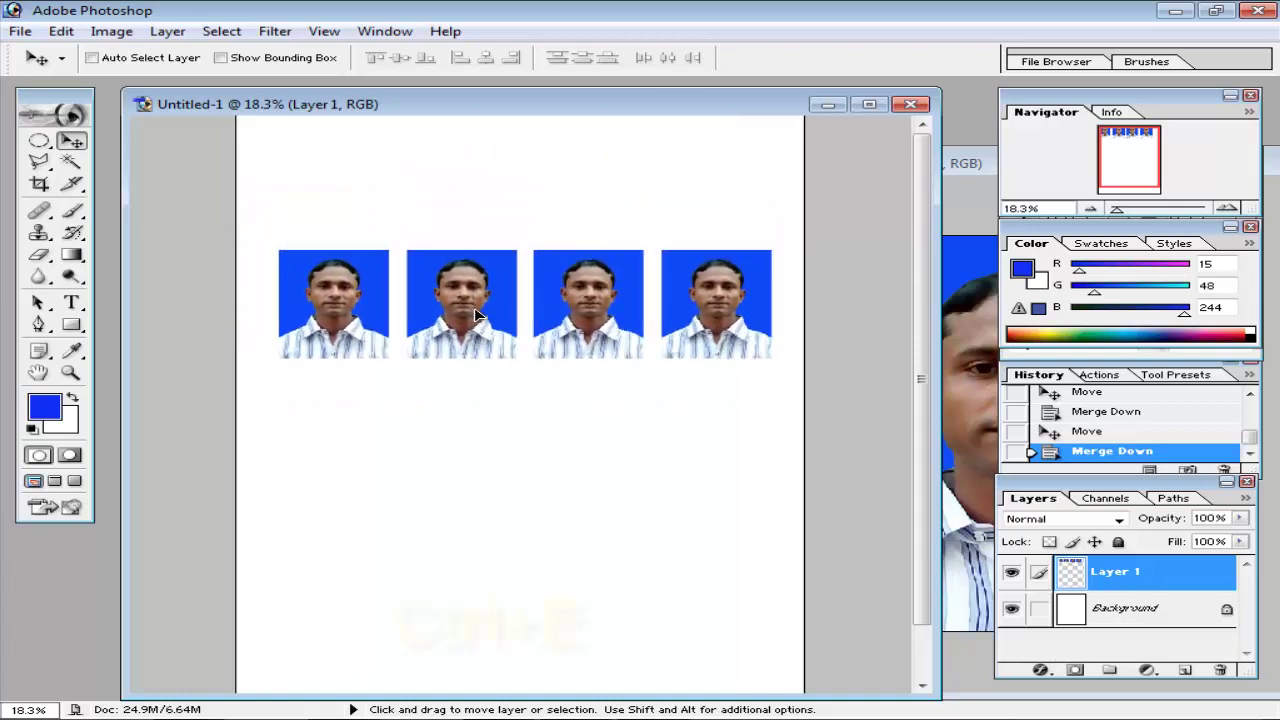
mouse_move(481, 325)
left_mouse_down()
mouse_move(440, 193)
mouse_move(432, 317)
left_mouse_up()
key("ctrl+e")
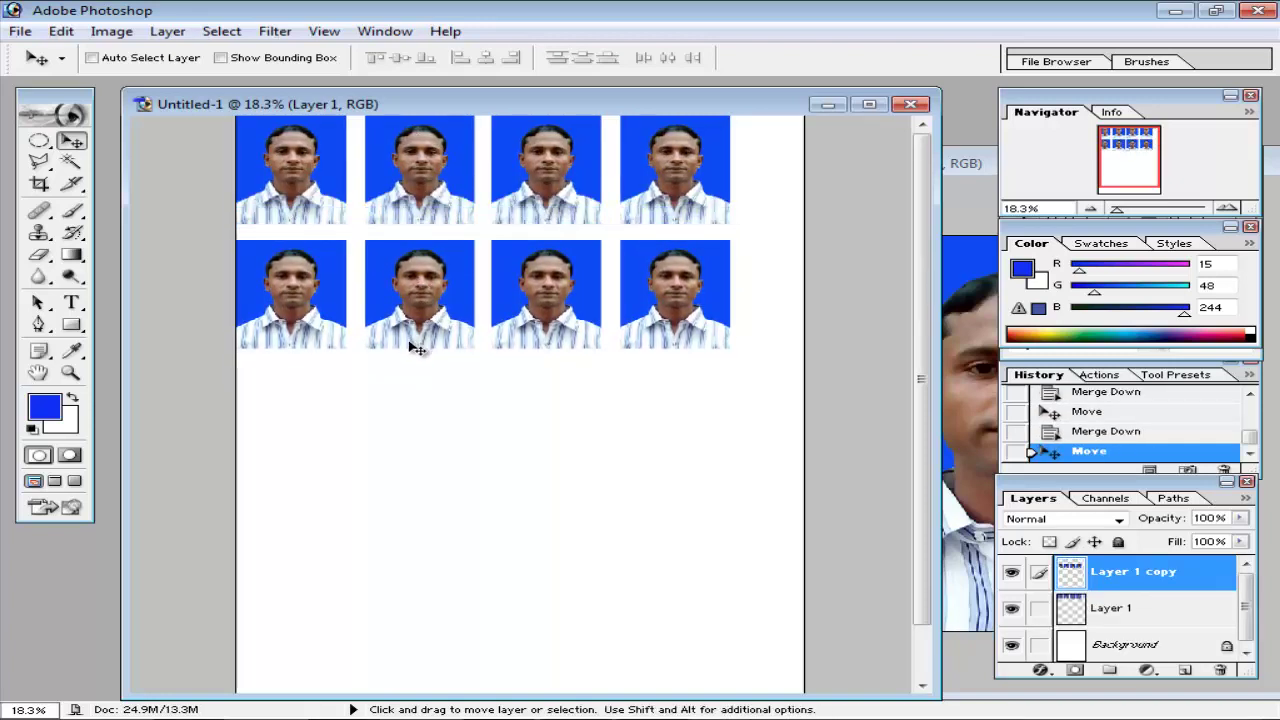
left_click_drag(421, 318, 421, 443)
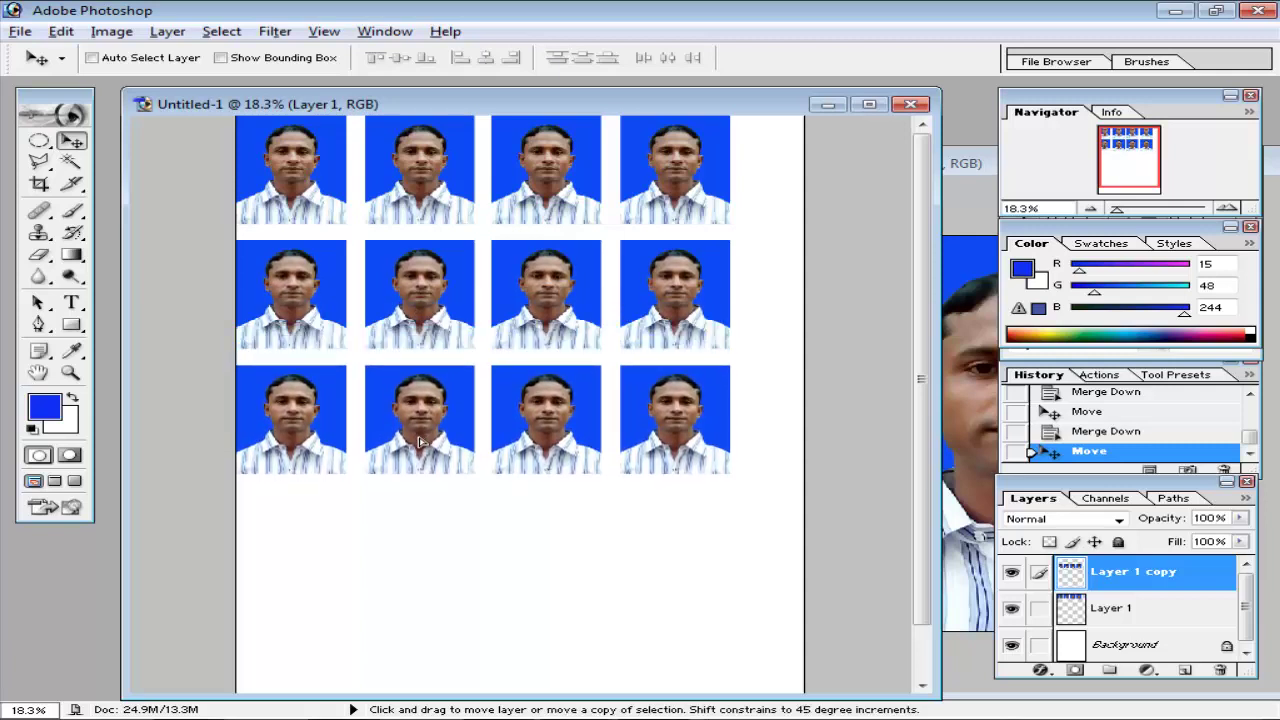
left_click_drag(421, 443, 420, 445)
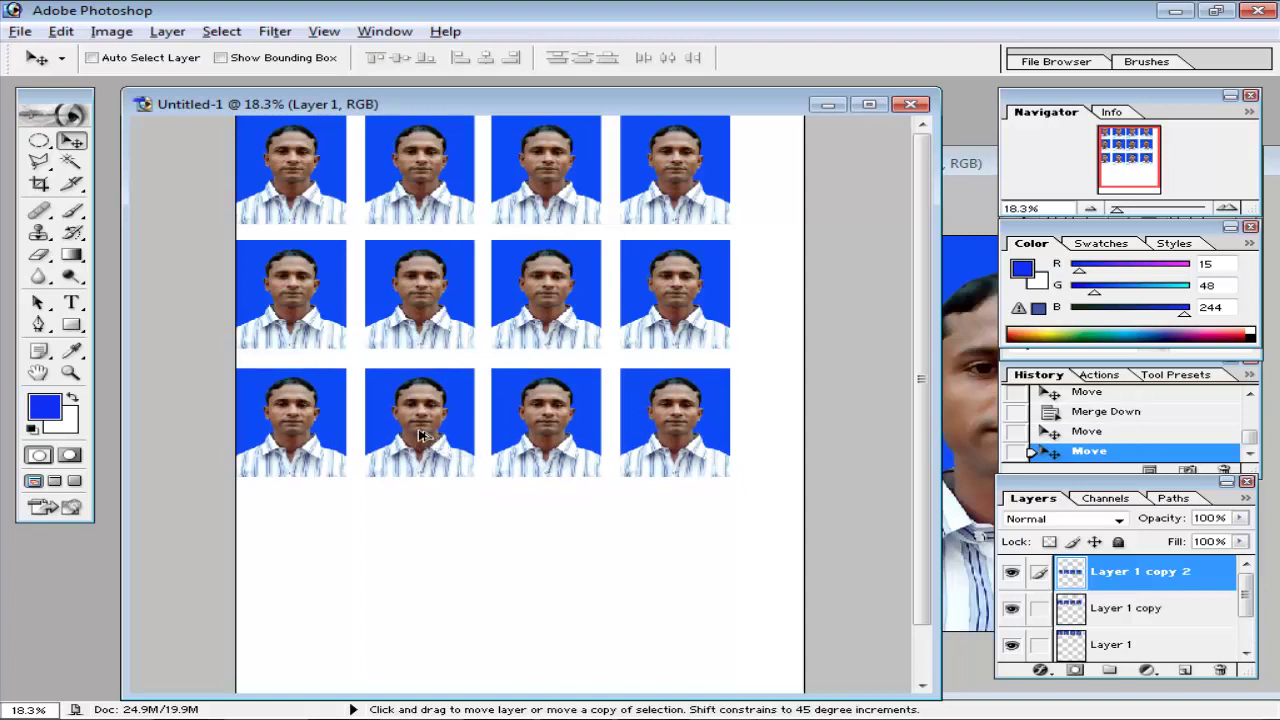
Add the fourth and fifth photo rows, then zoom out to view the whole A4 page
mouse_move(420, 436)
left_mouse_down("alt")
mouse_move(437, 600)
mouse_move(437, 563)
left_mouse_up("alt")
scroll(930, 462, "down", 3)
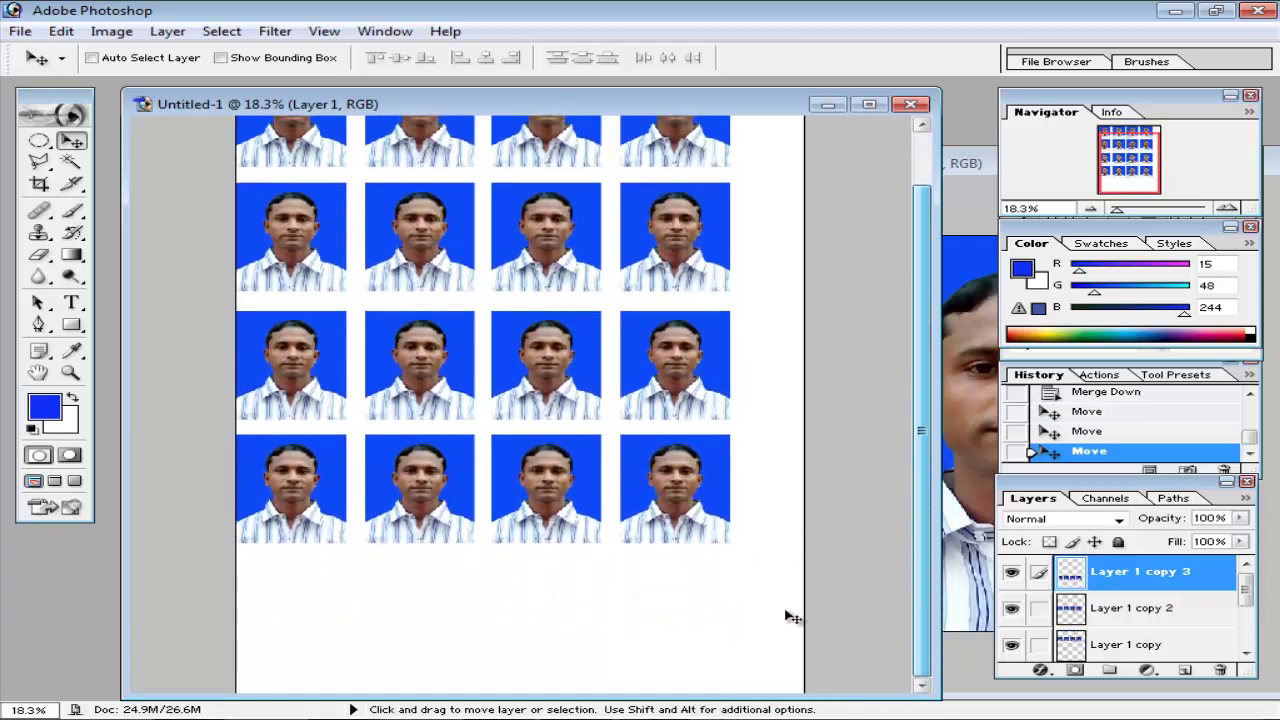
left_click_drag(423, 451, 421, 601, "alt")
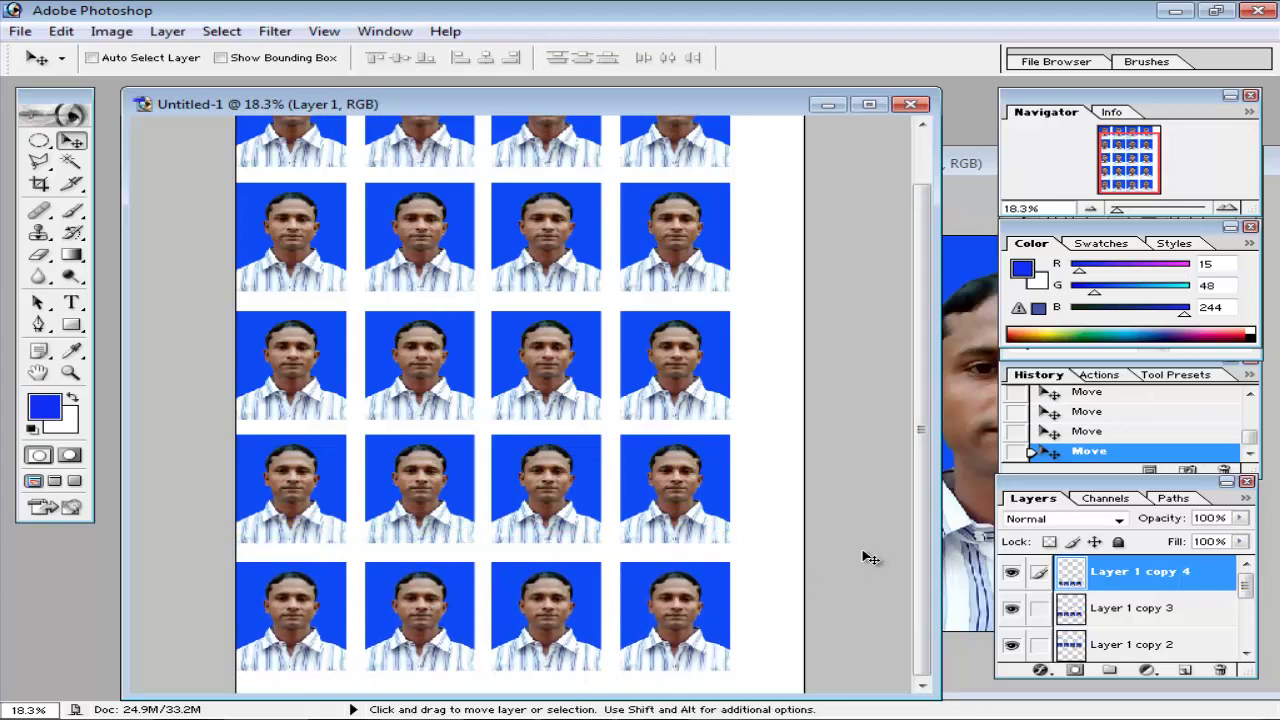
key("ctrl+minus")
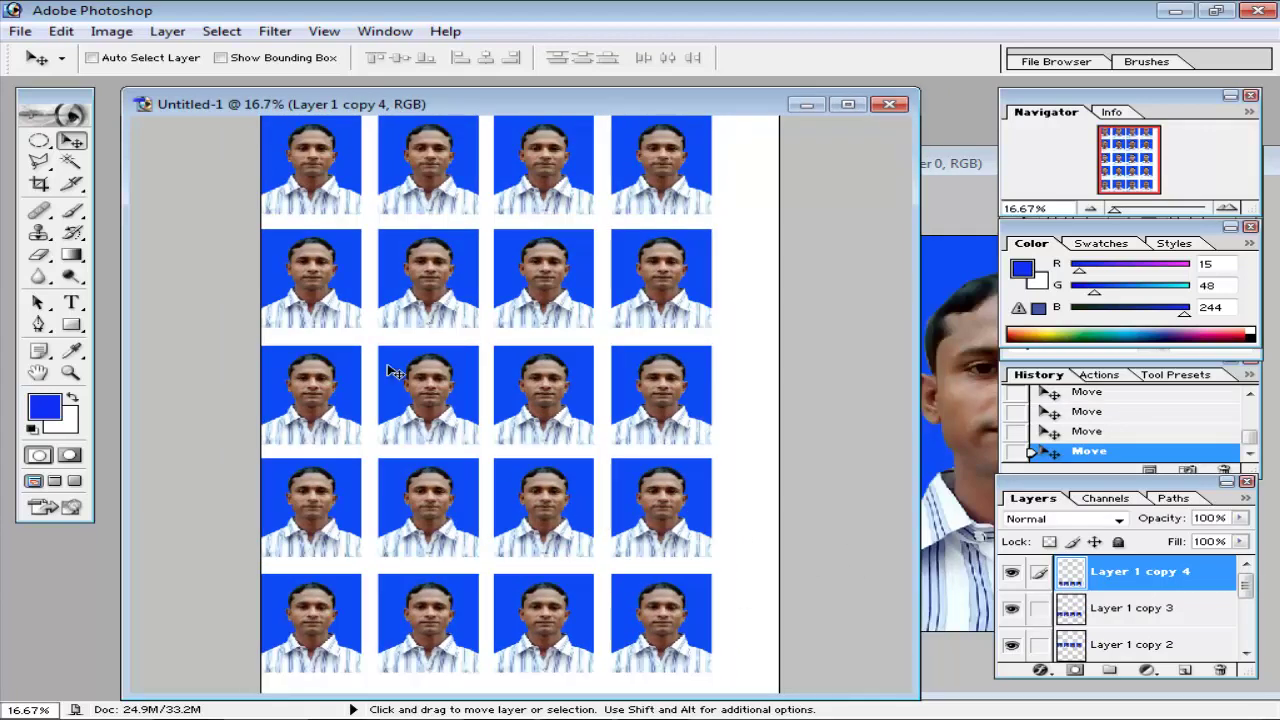
key("ctrl+minus")
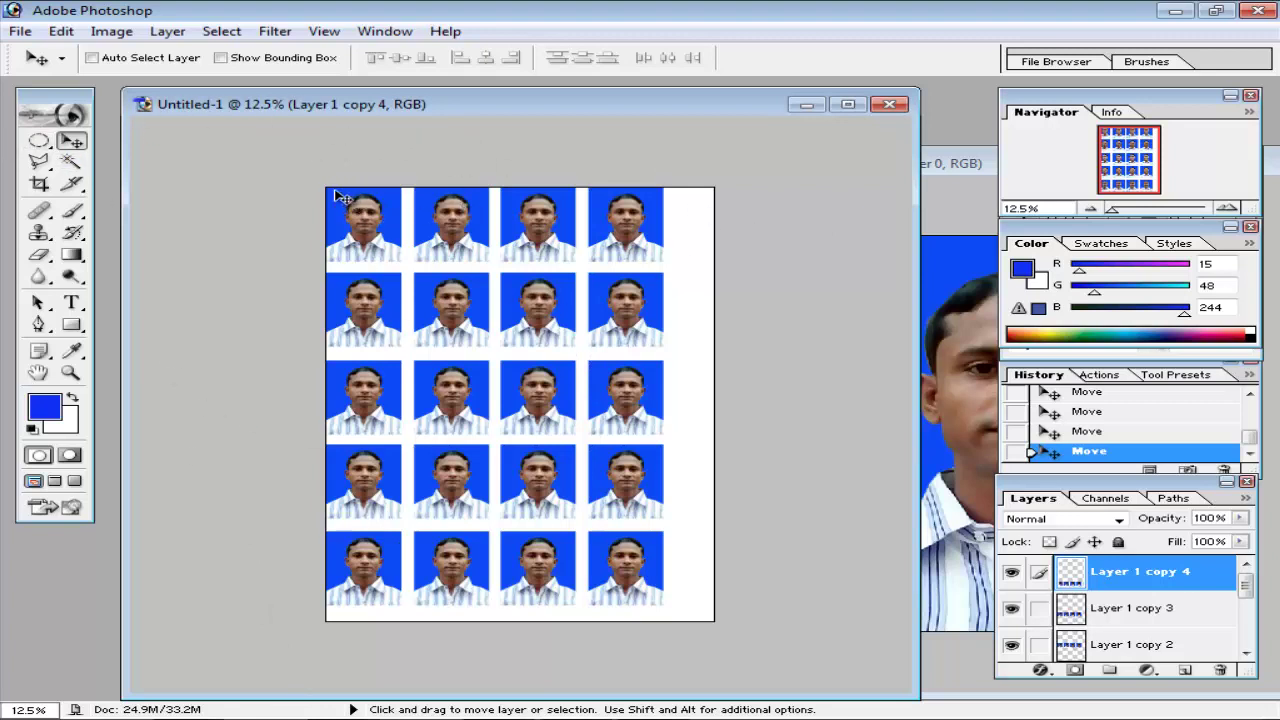
In Print with Preview, turn off Center Image and try Top and Left offsets
key("ctrl+p")
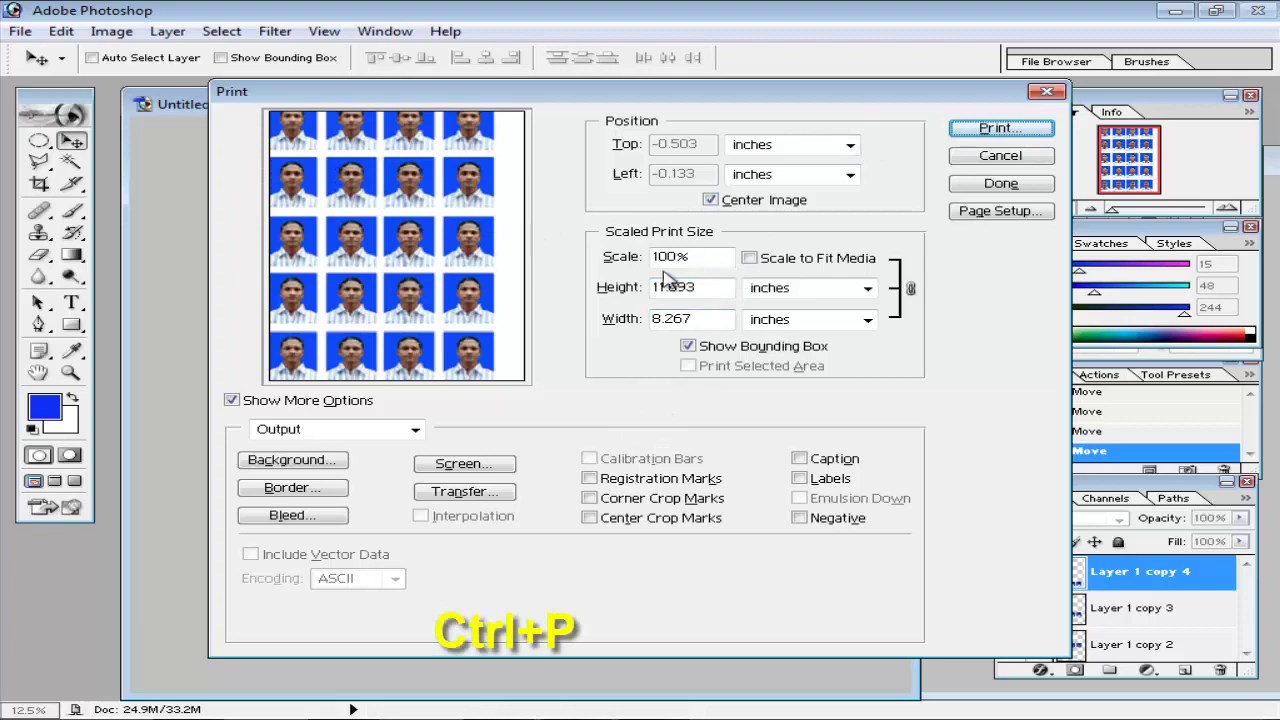
left_click(711, 200)
double_click(705, 146)
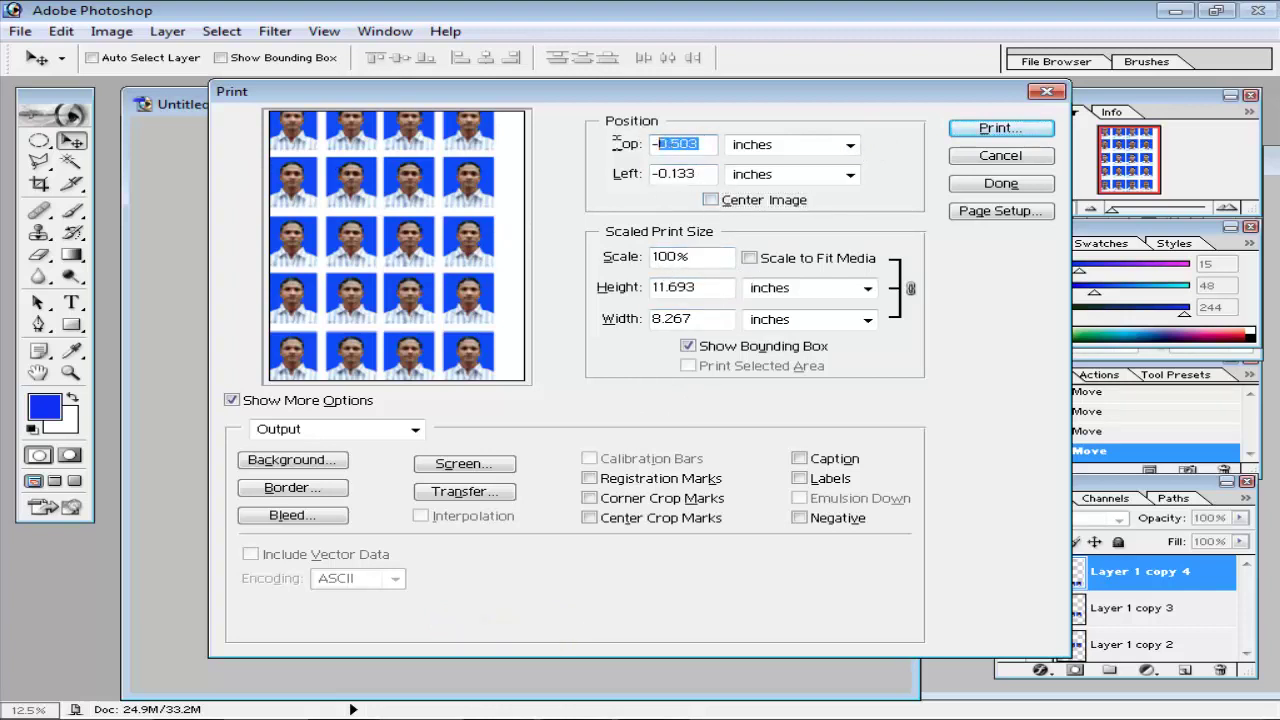
type(".")
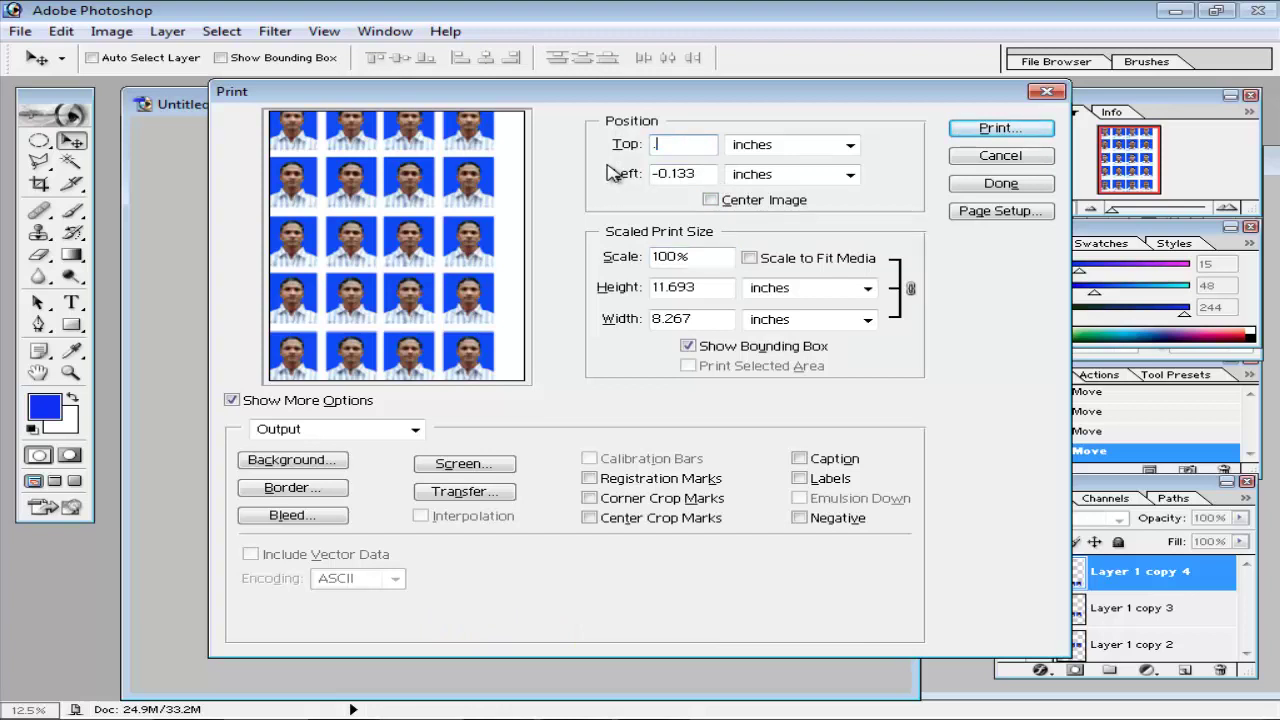
type("1")
key("Tab")
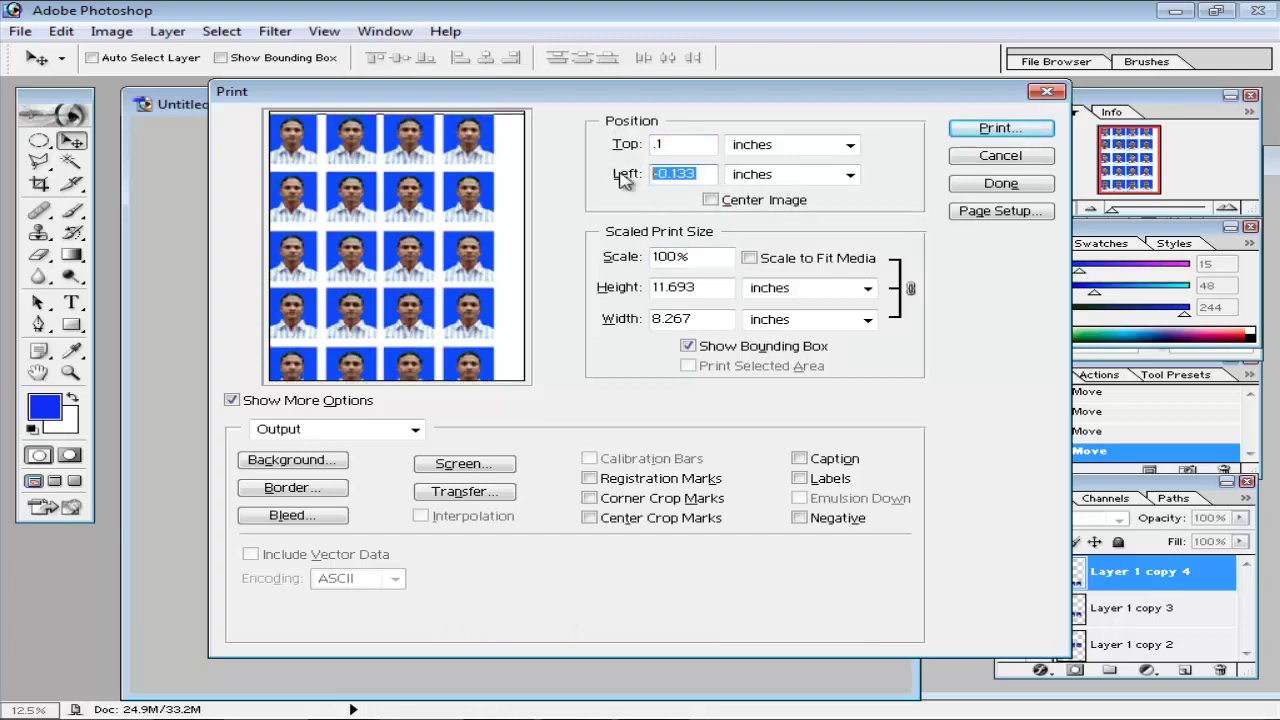
type(".1")
double_click(675, 145)
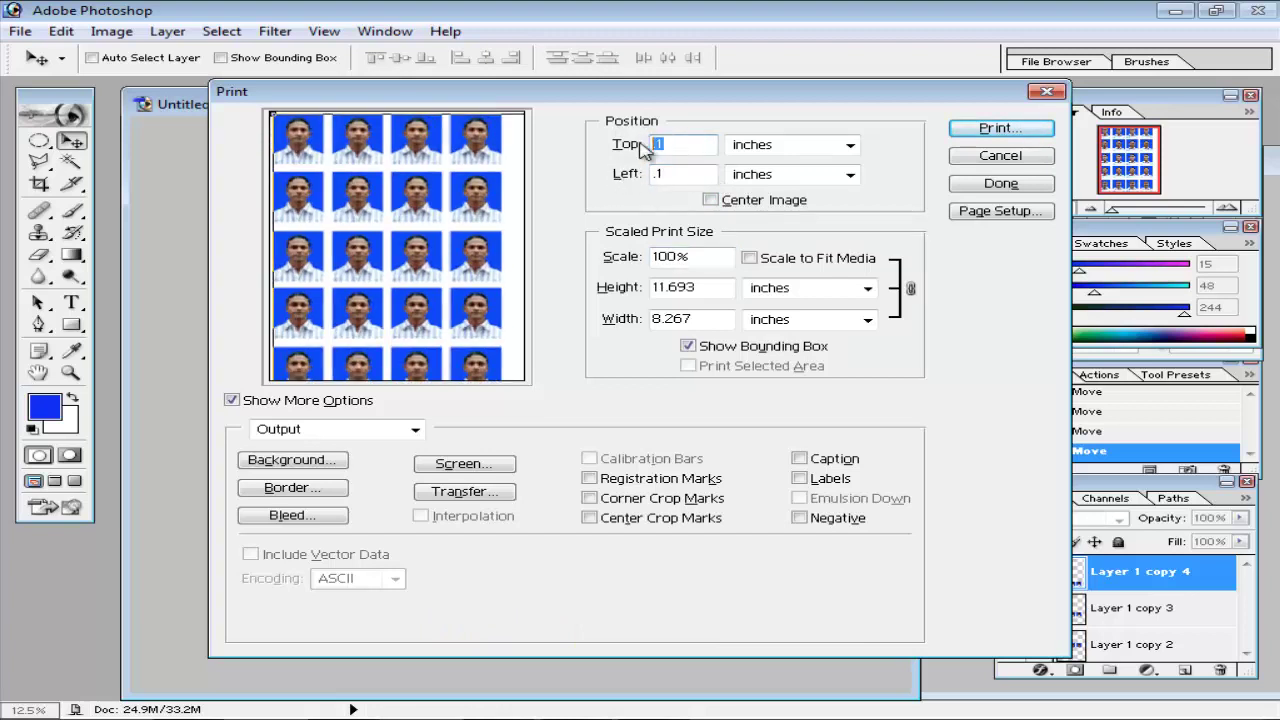
type("1")
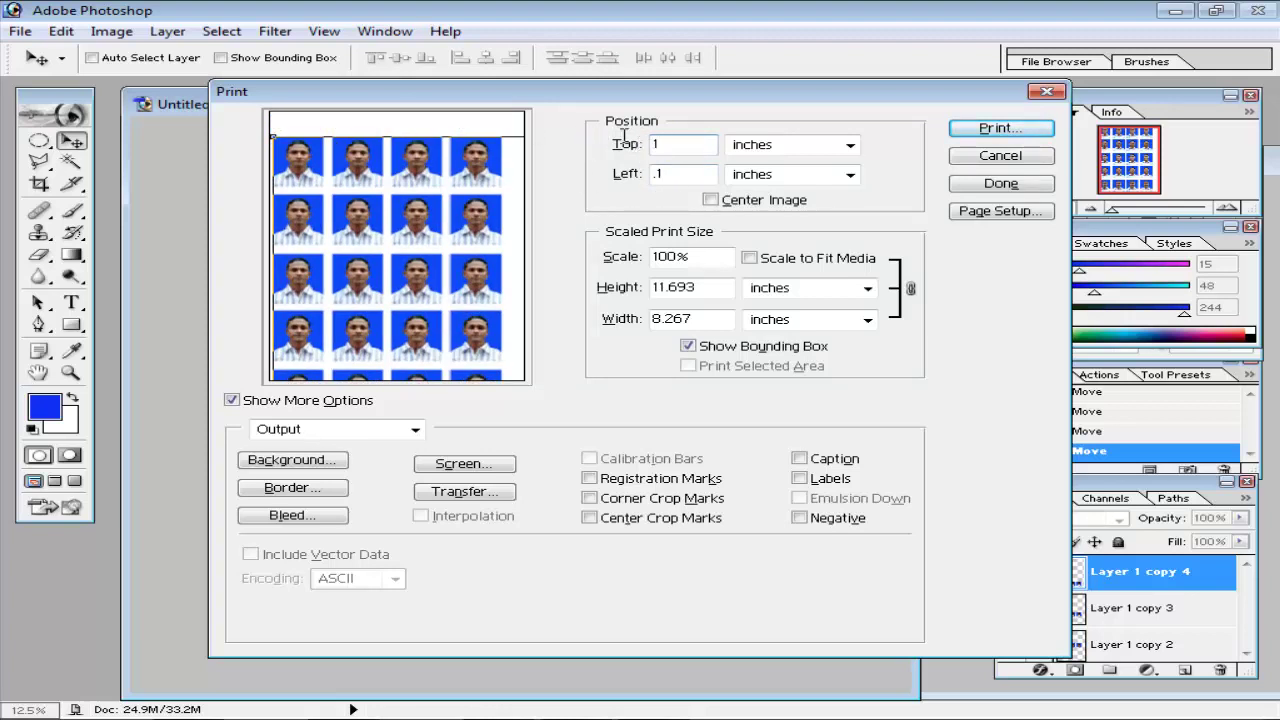
type(".1")
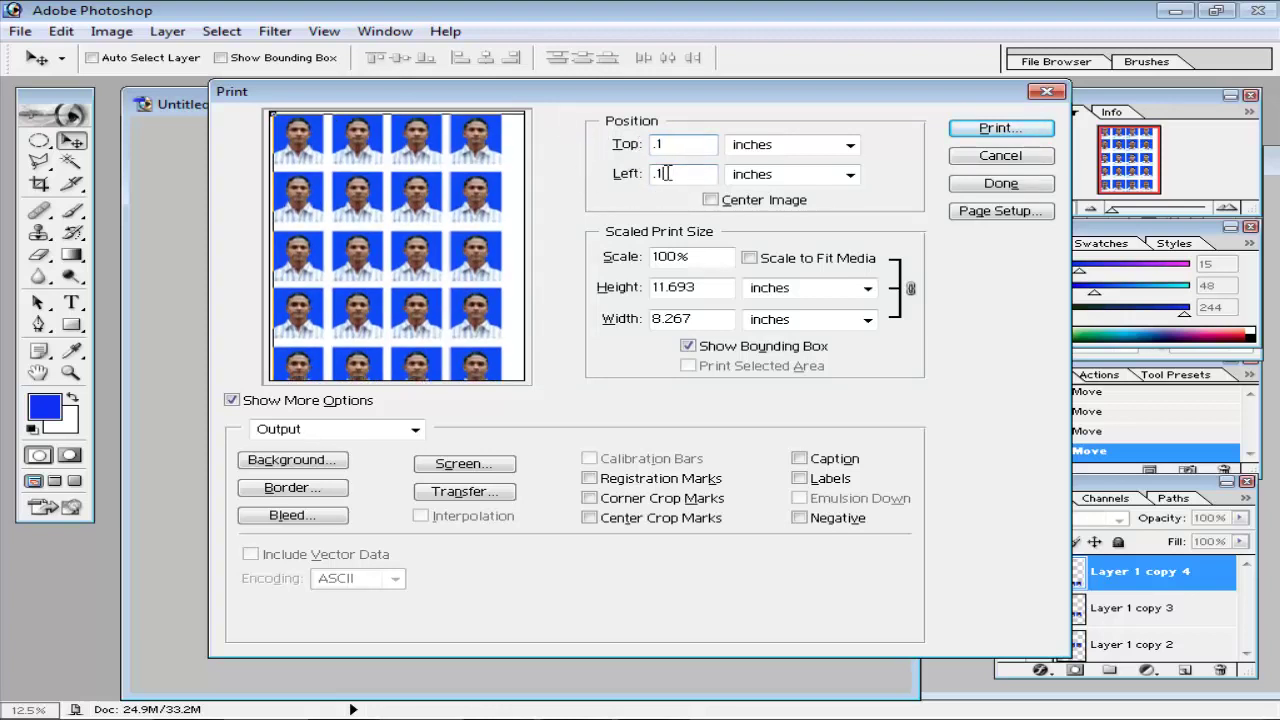
double_click(667, 173)
type("1")
Keep the grid at 100% scale, set Top and Left to 0.2 inches, and print
left_click(750, 258)
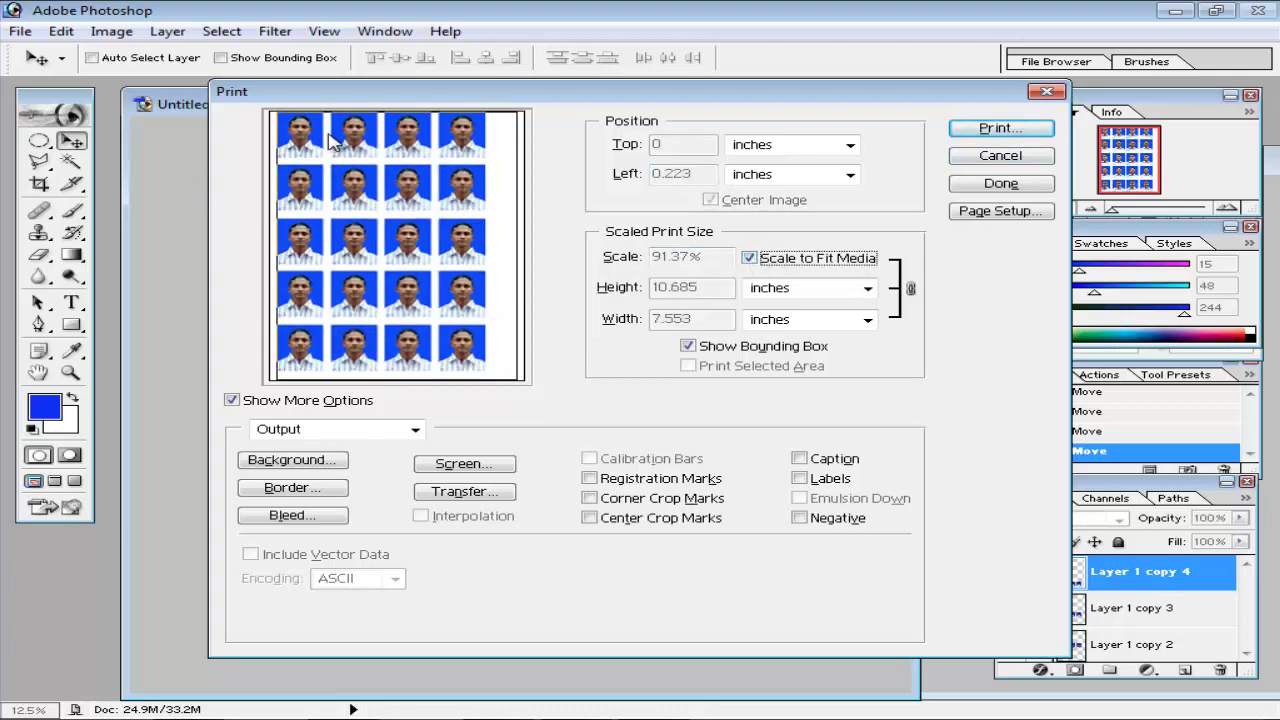
left_click(749, 259)
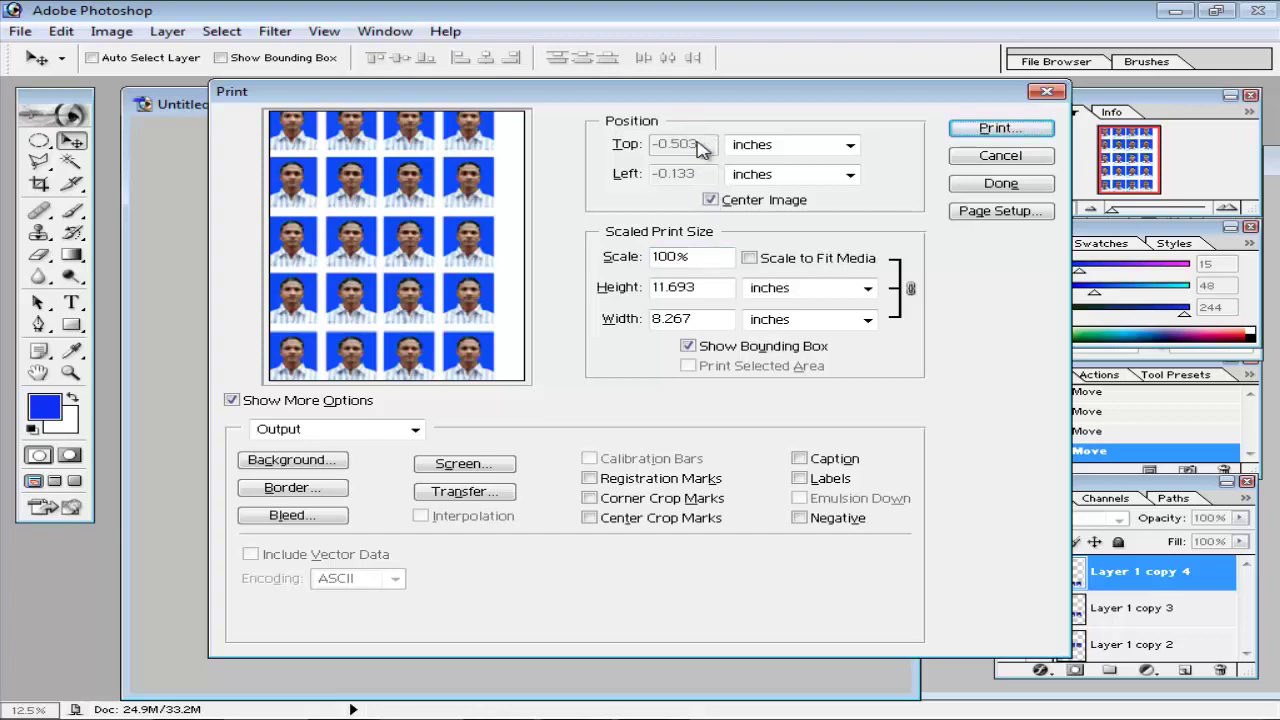
left_click(710, 199)
double_click(665, 143)
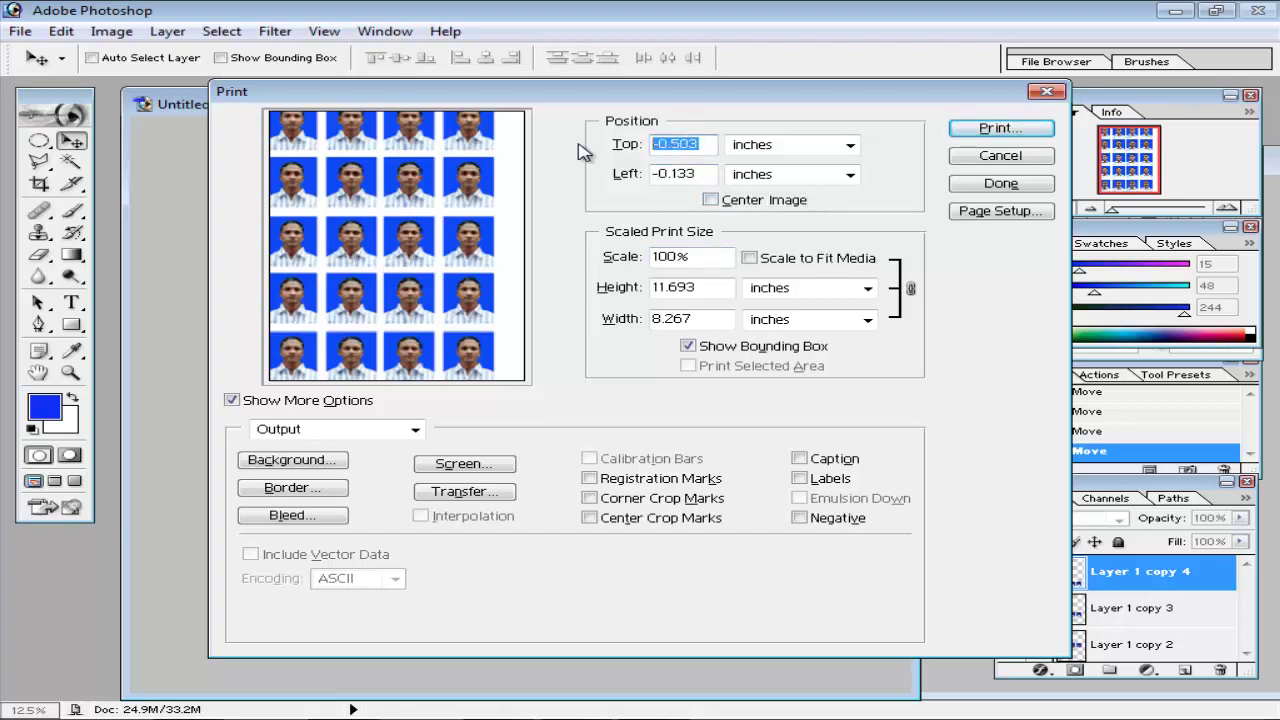
type(".2")
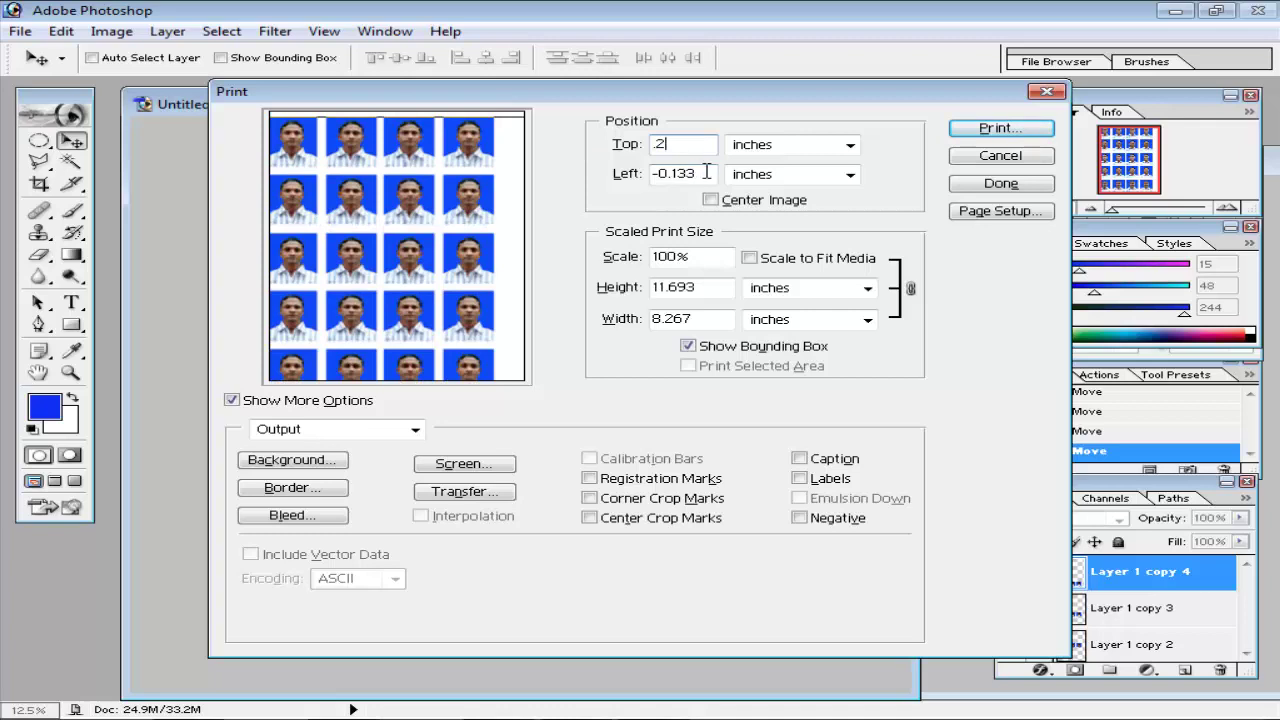
double_click(706, 172)
type(".2")
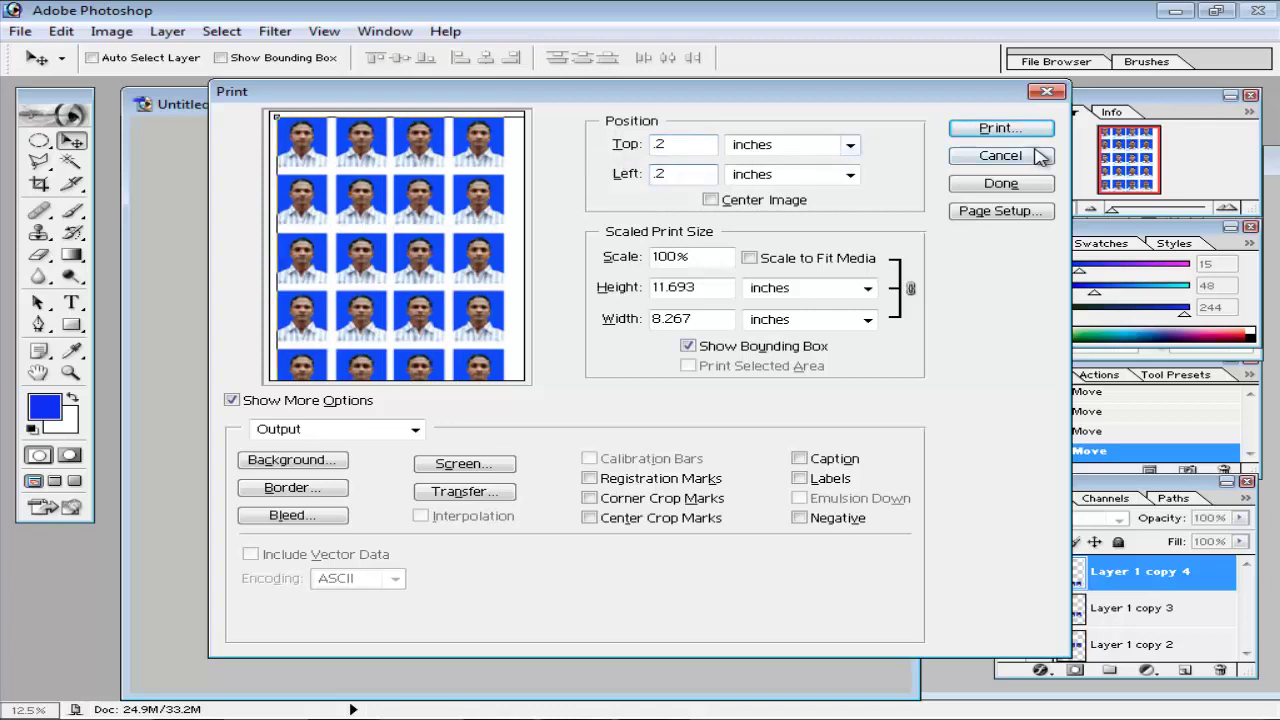
left_click(1000, 128)
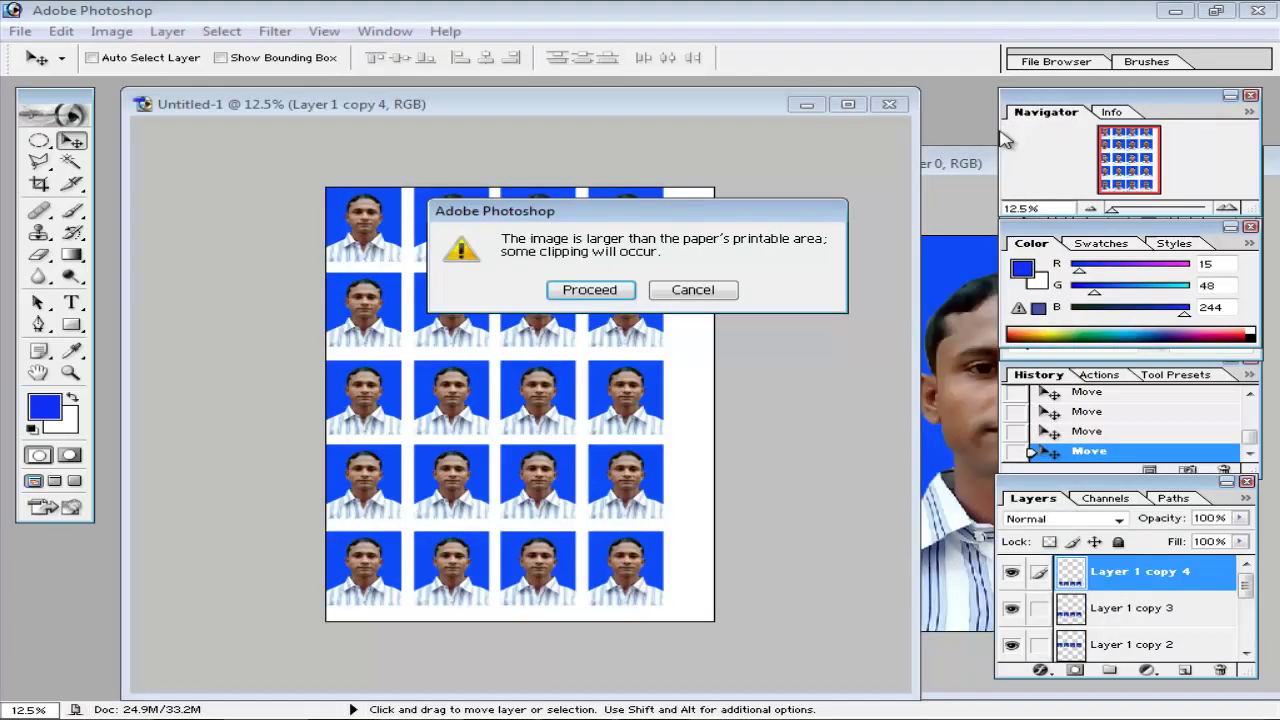
Proceed past the clipping warning and set the Canon printer's paper size to A4
left_click(595, 290)
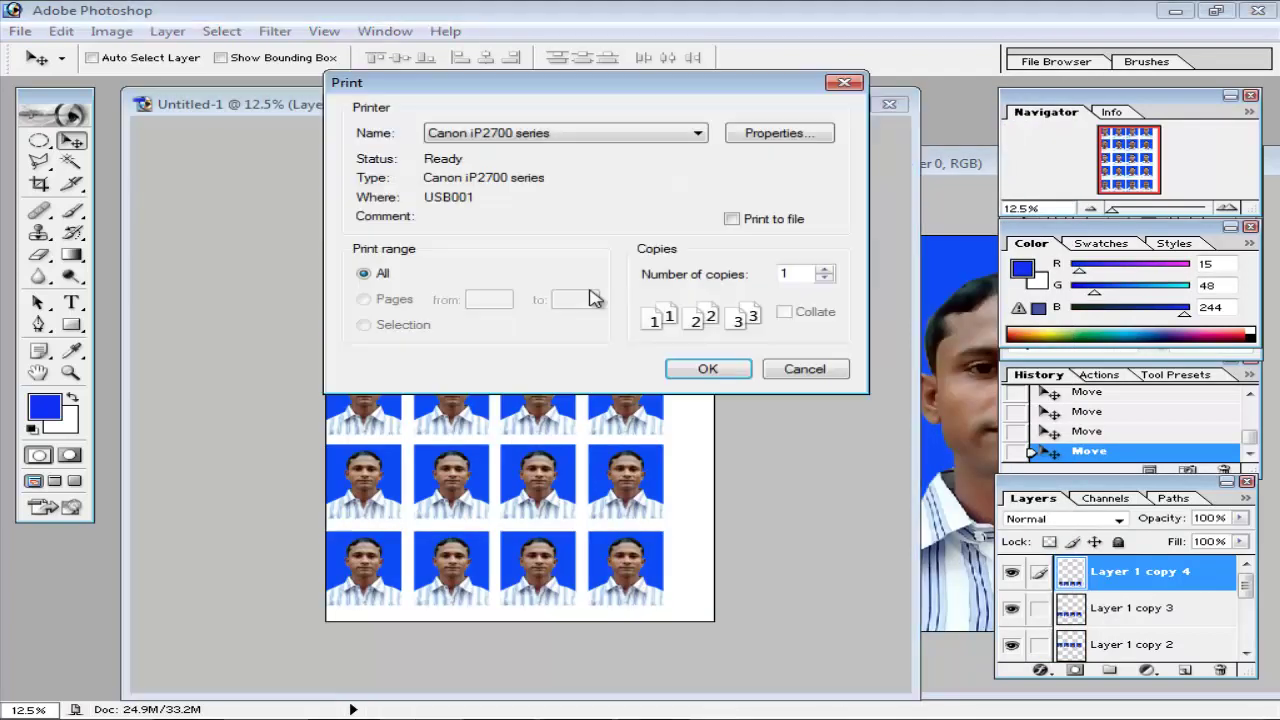
left_click(776, 136)
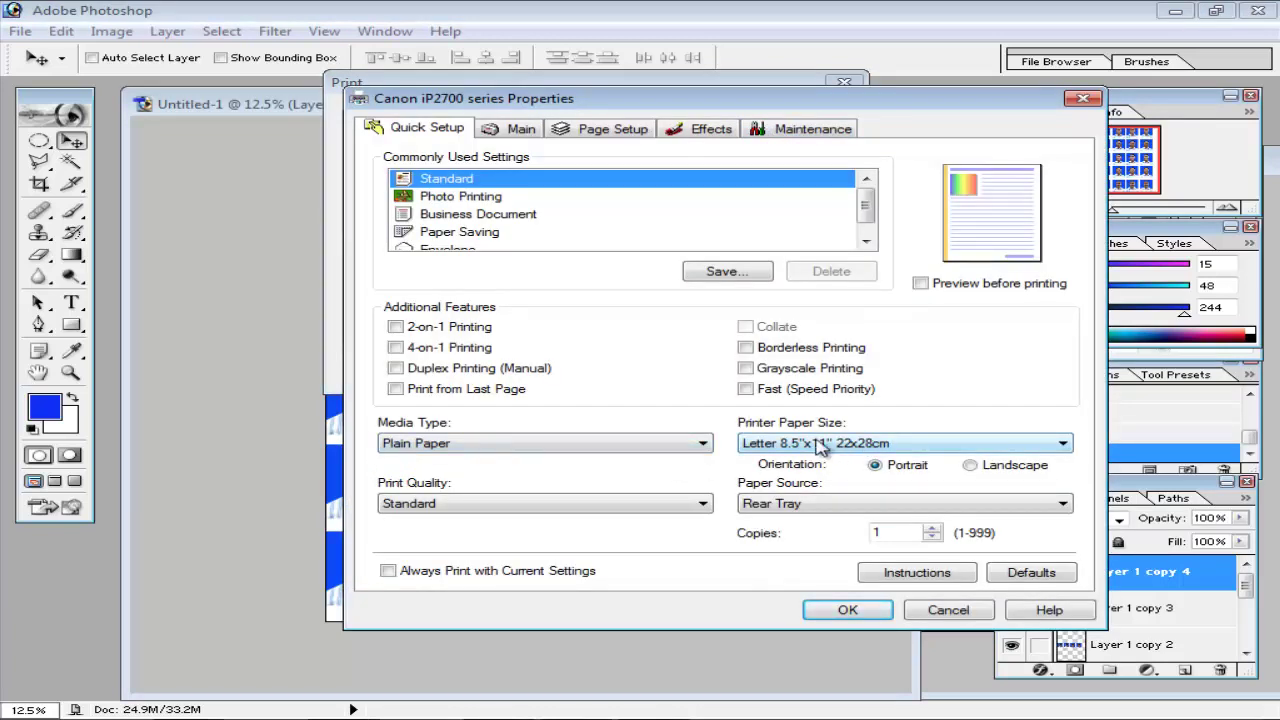
left_click(777, 447)
left_click(780, 495)
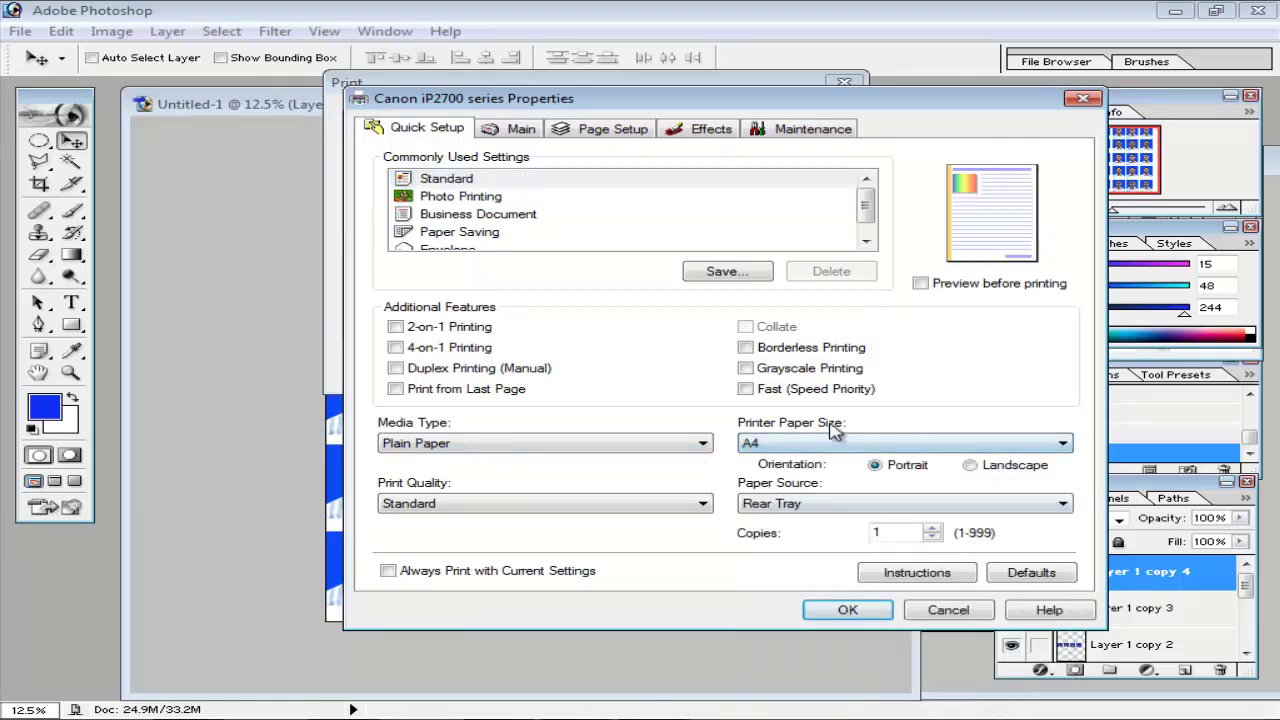
Choose Glossy Photo Paper with High print quality, apply it, and cancel printing
left_click(433, 444)
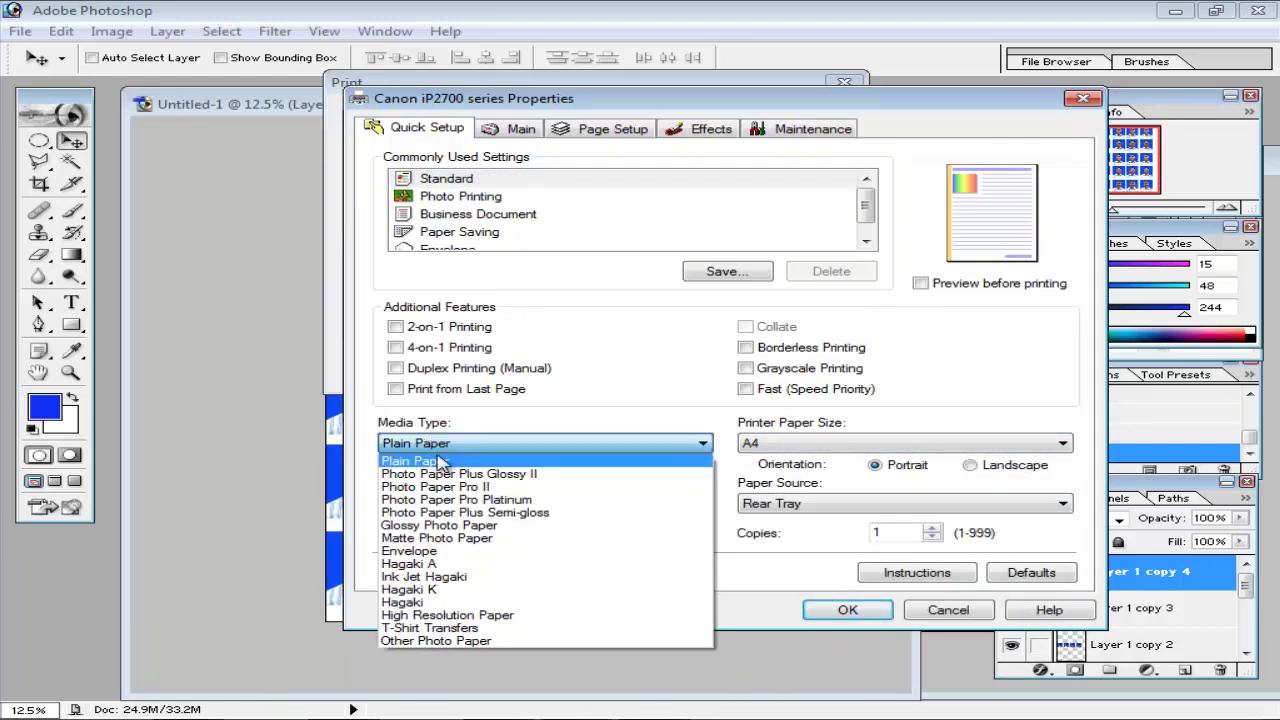
left_click(492, 530)
left_click(469, 506)
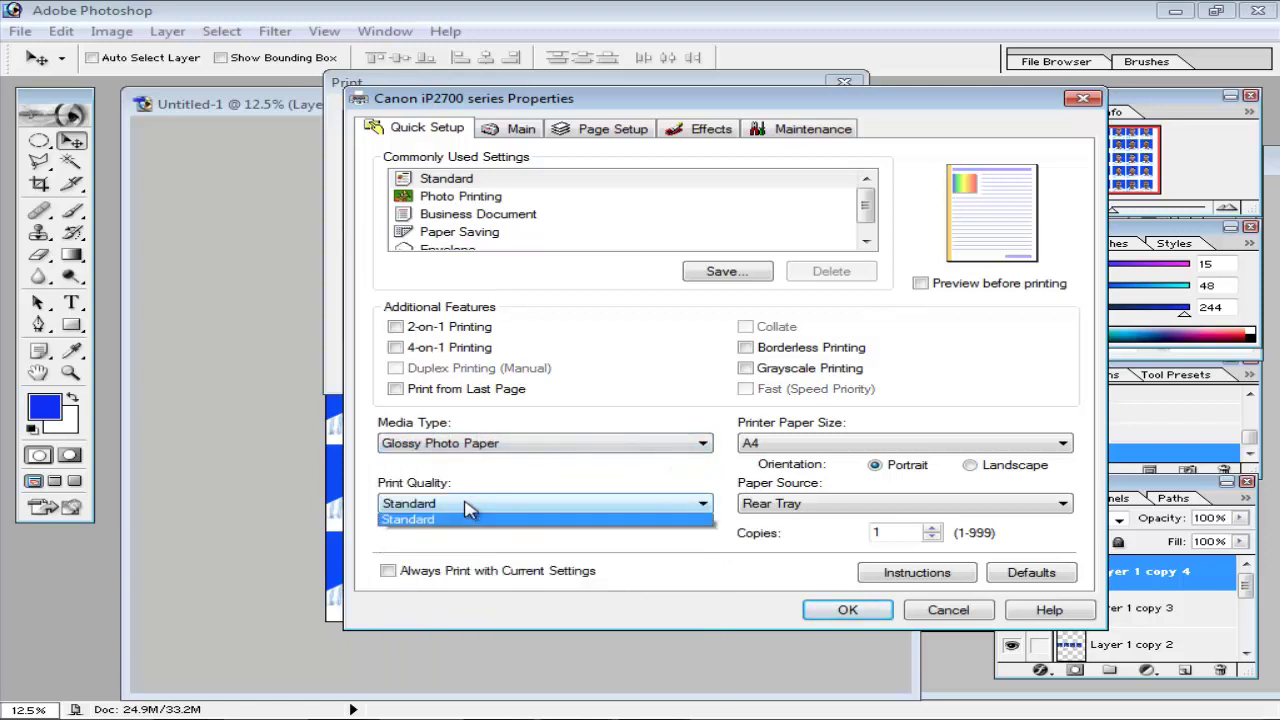
left_click(400, 522)
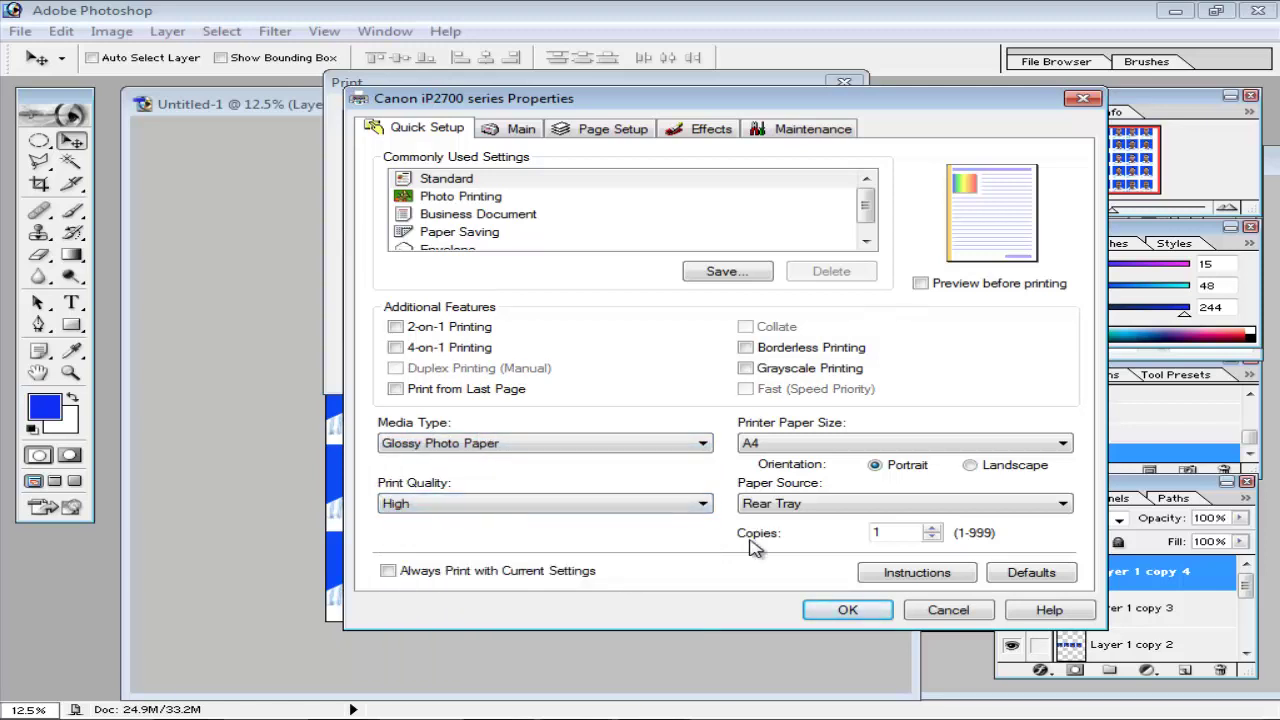
left_click(845, 612)
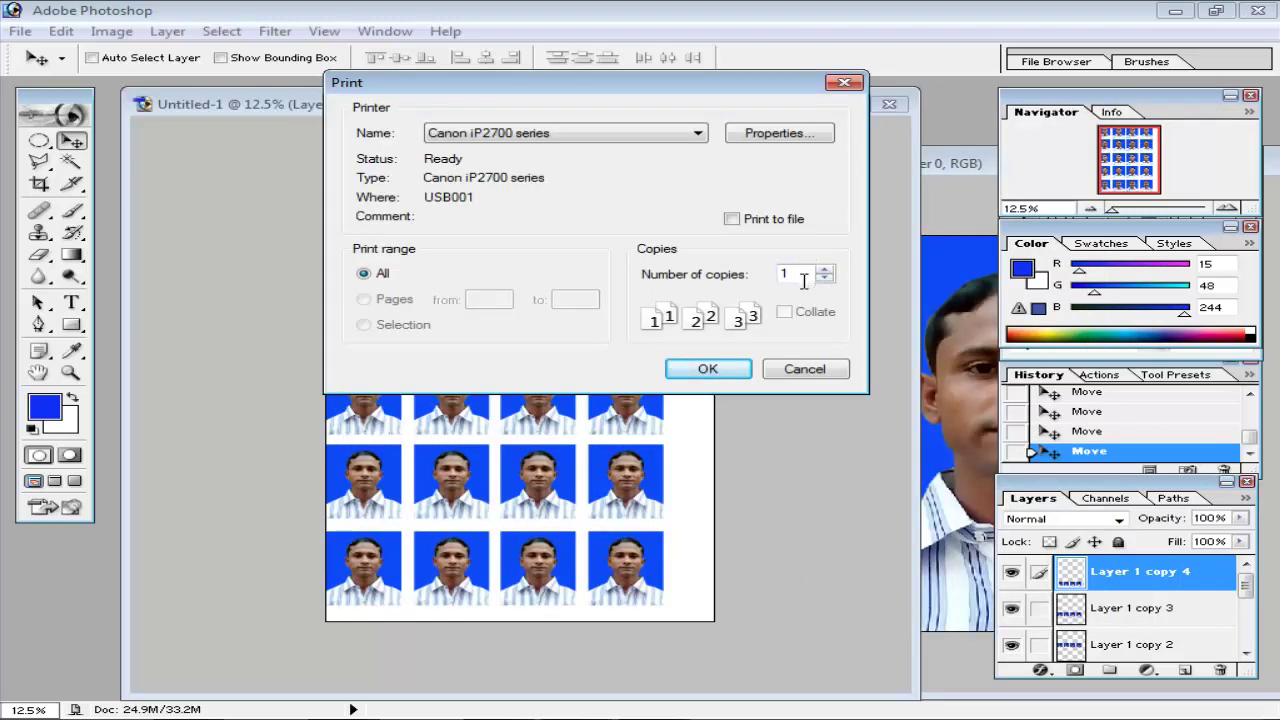
left_click(802, 372)
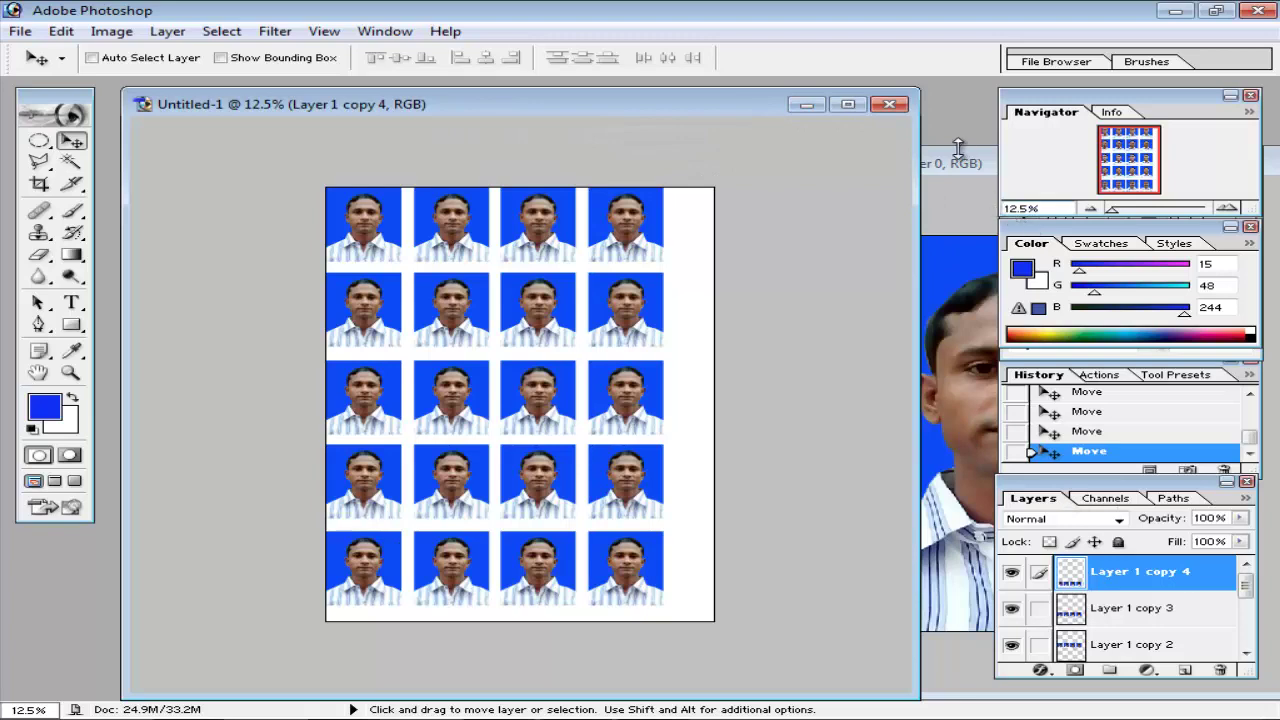
Rearrange the original photo and passport grid windows, zooming out on the original photo
left_click_drag(960, 166, 629, 180)
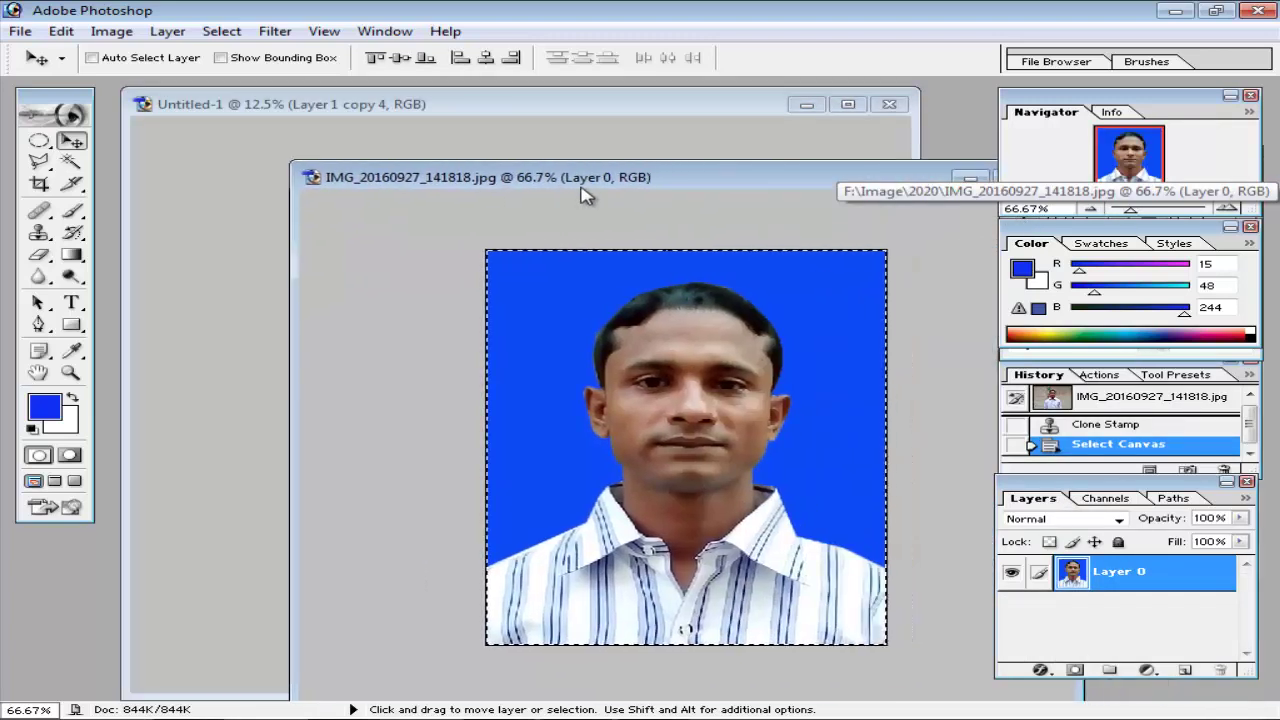
left_click(1218, 404)
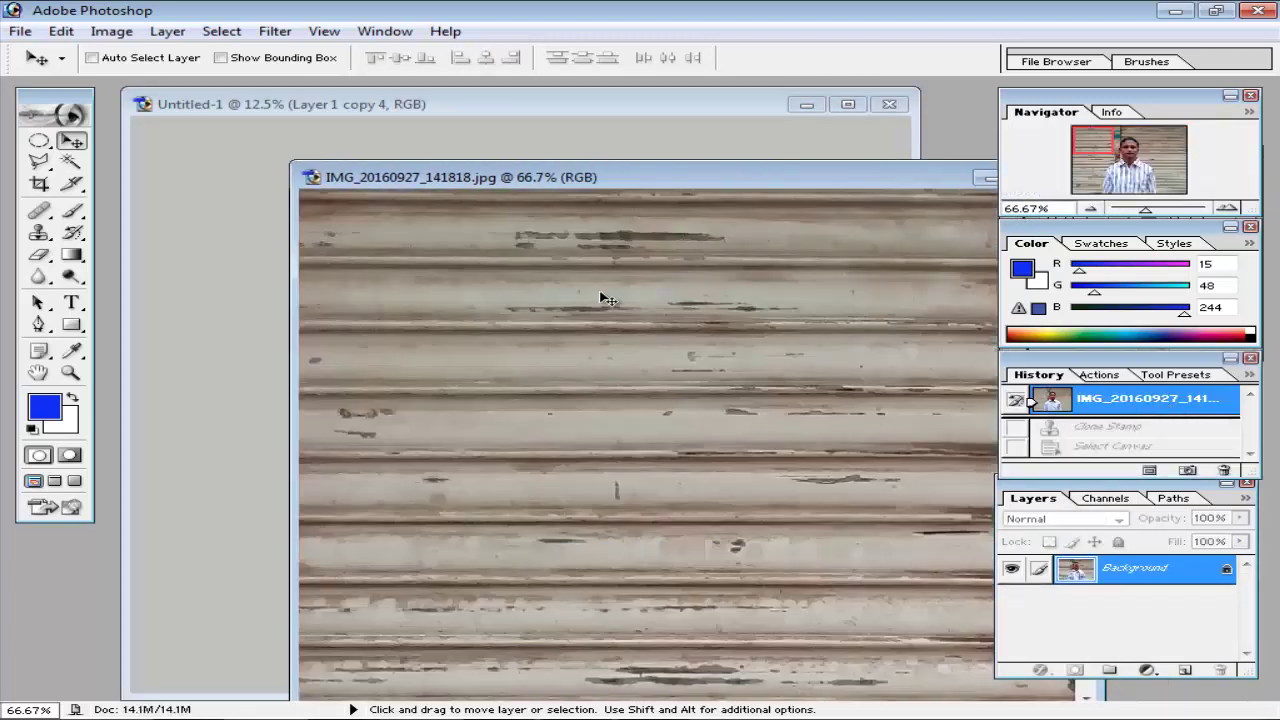
key("ctrl+minus")
key("ctrl+minus")
key("ctrl+minus")
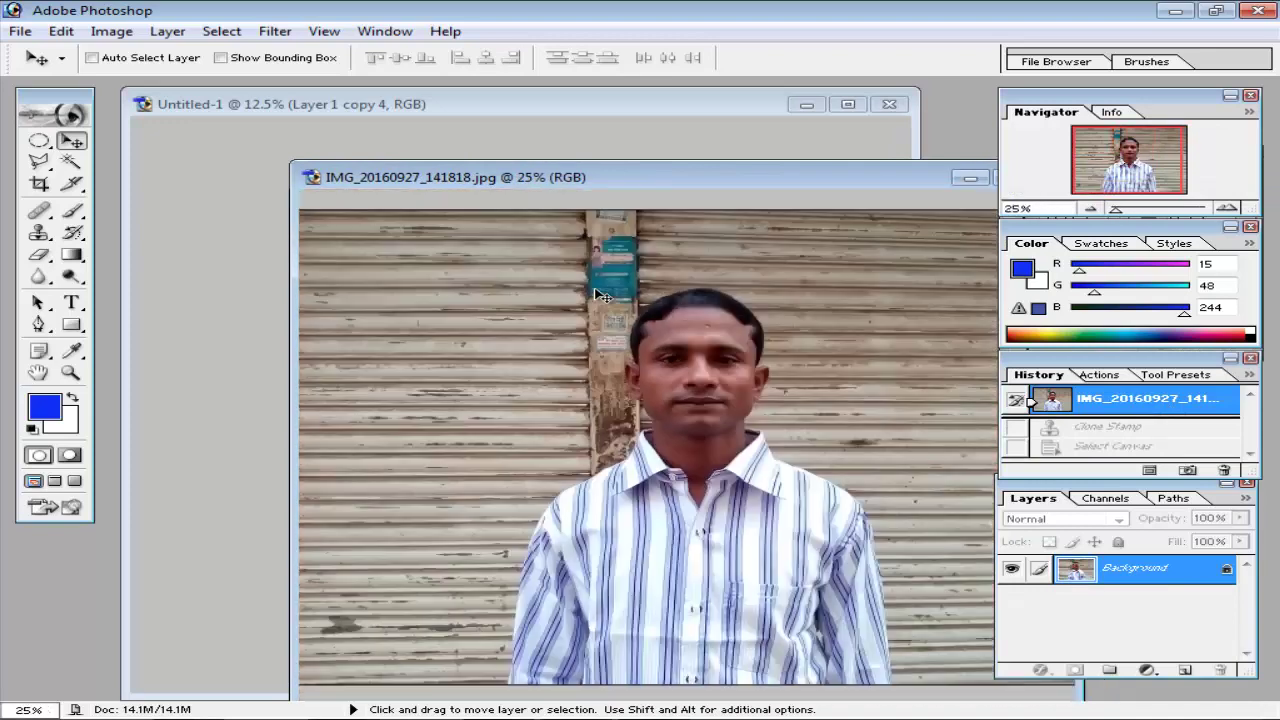
key("ctrl+minus")
left_click_drag(585, 180, 838, 166)
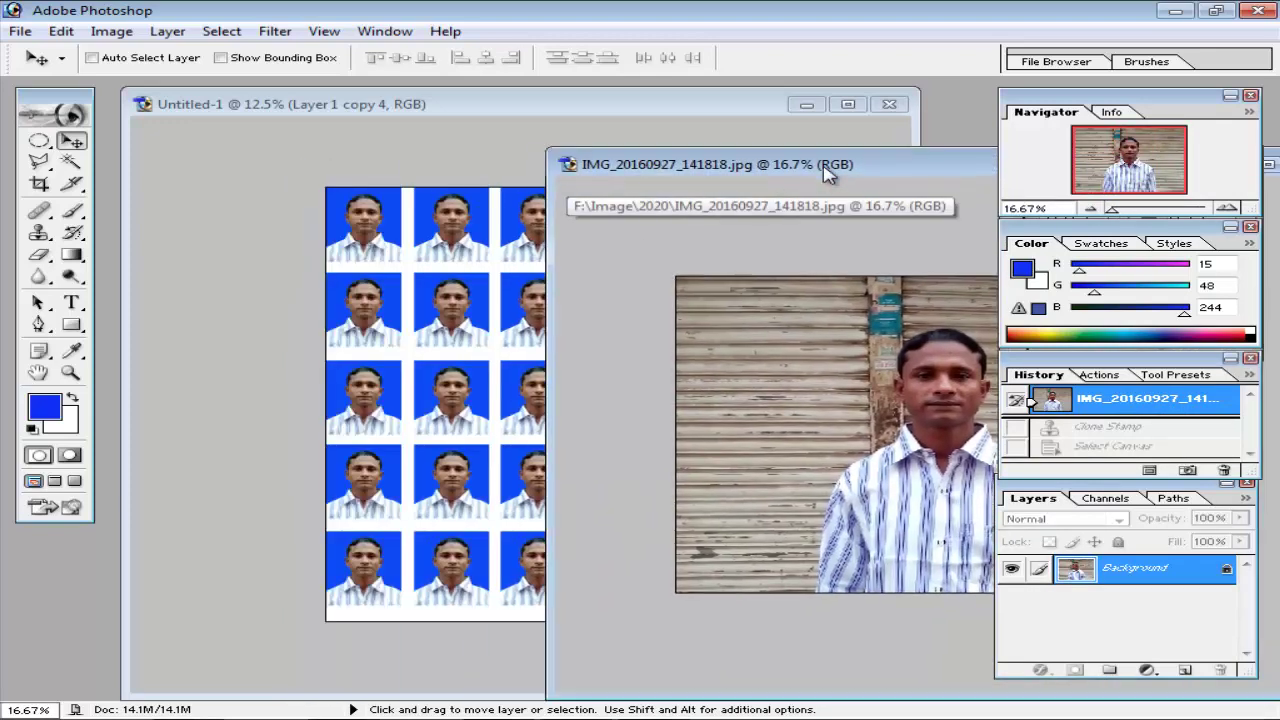
left_click(494, 112)
left_click_drag(656, 122, 435, 137)
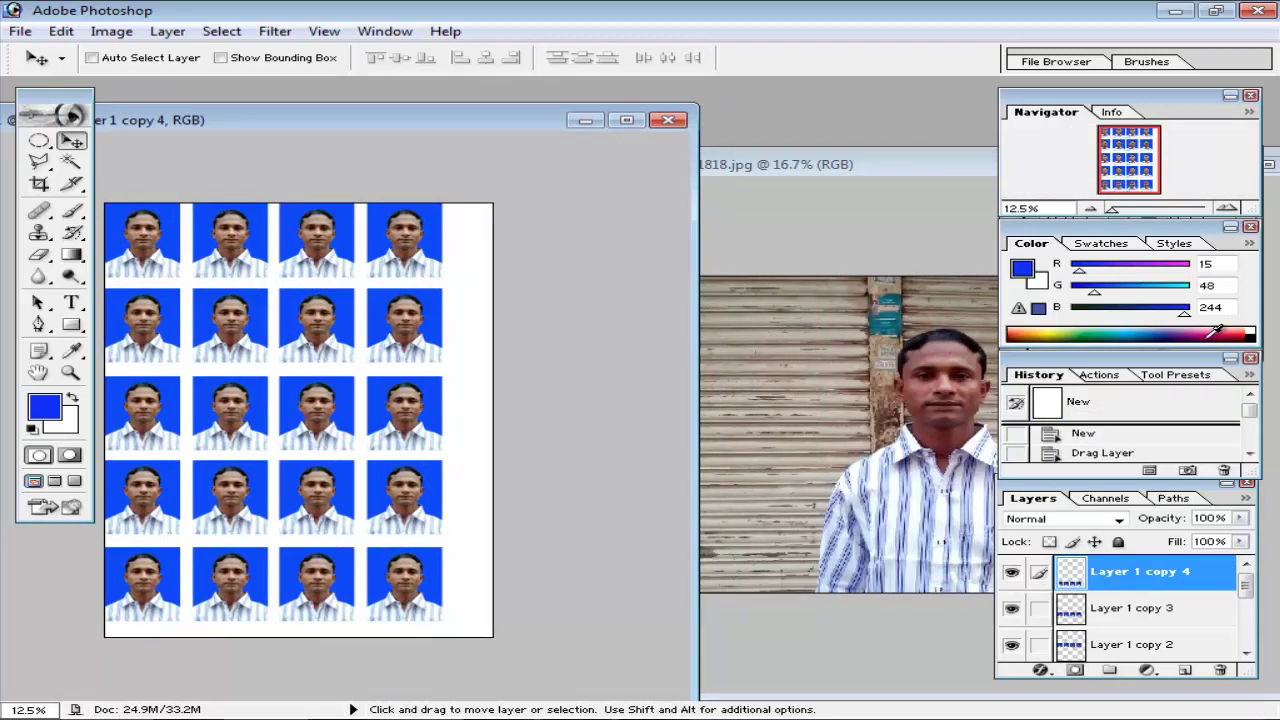
left_click(1250, 453)
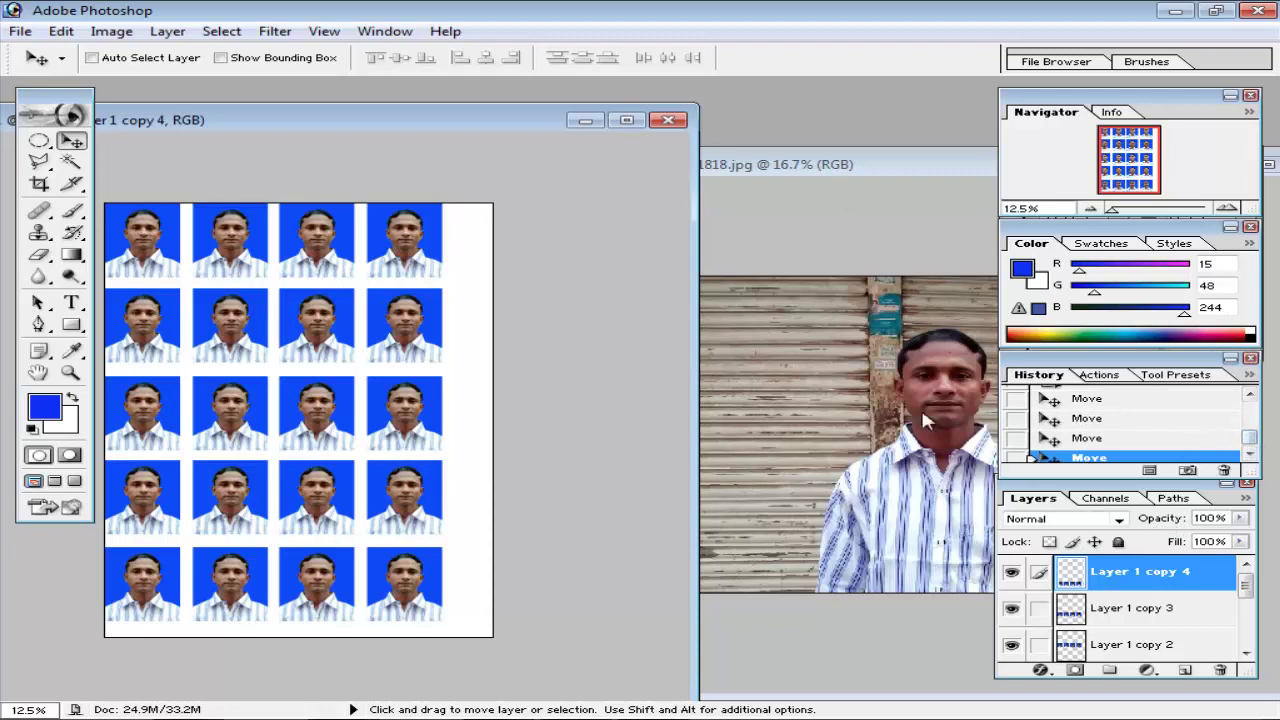
Restore the photo's cropped blue-background passport version, zoom in, and clear the selection
left_click(842, 165)
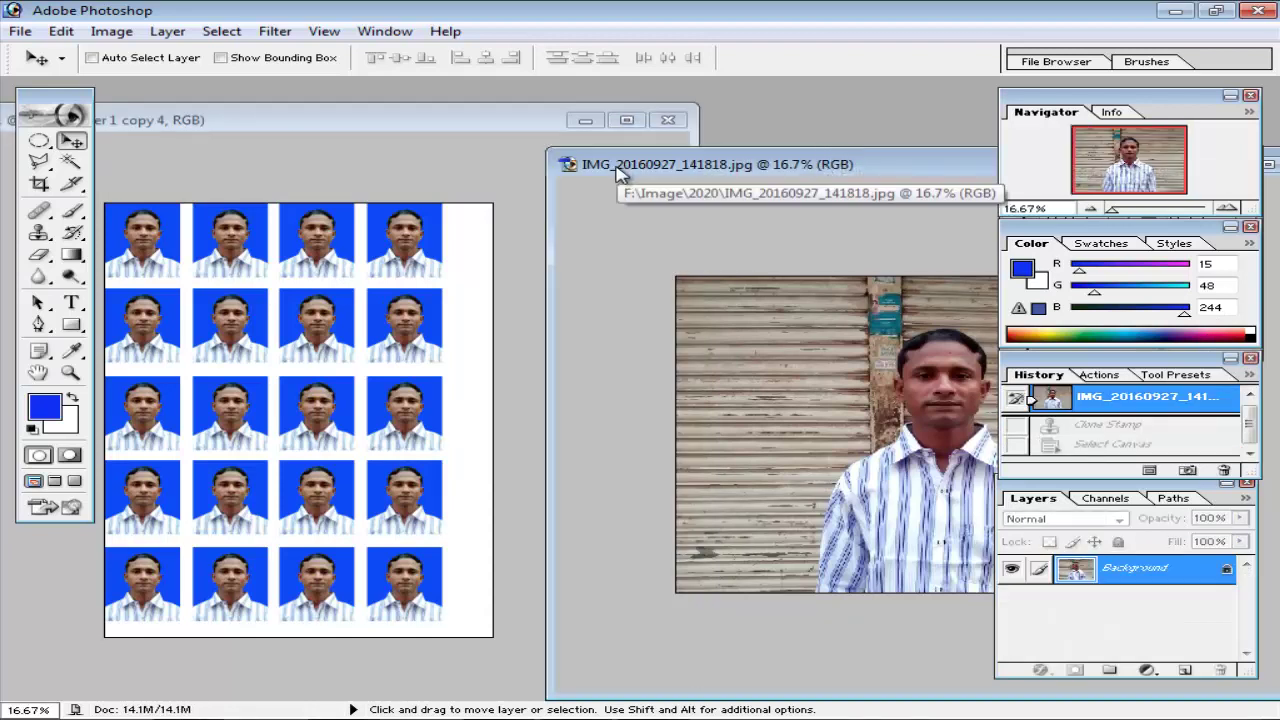
key("ctrl+z")
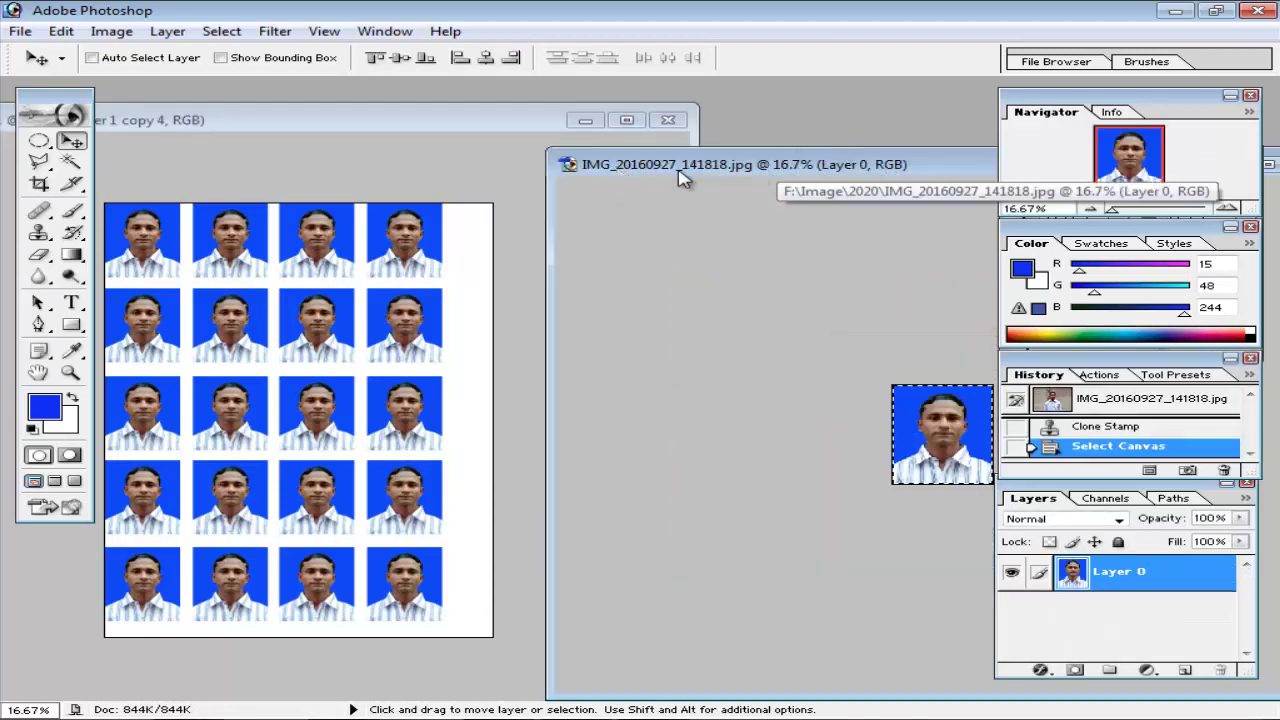
left_click_drag(680, 177, 340, 147)
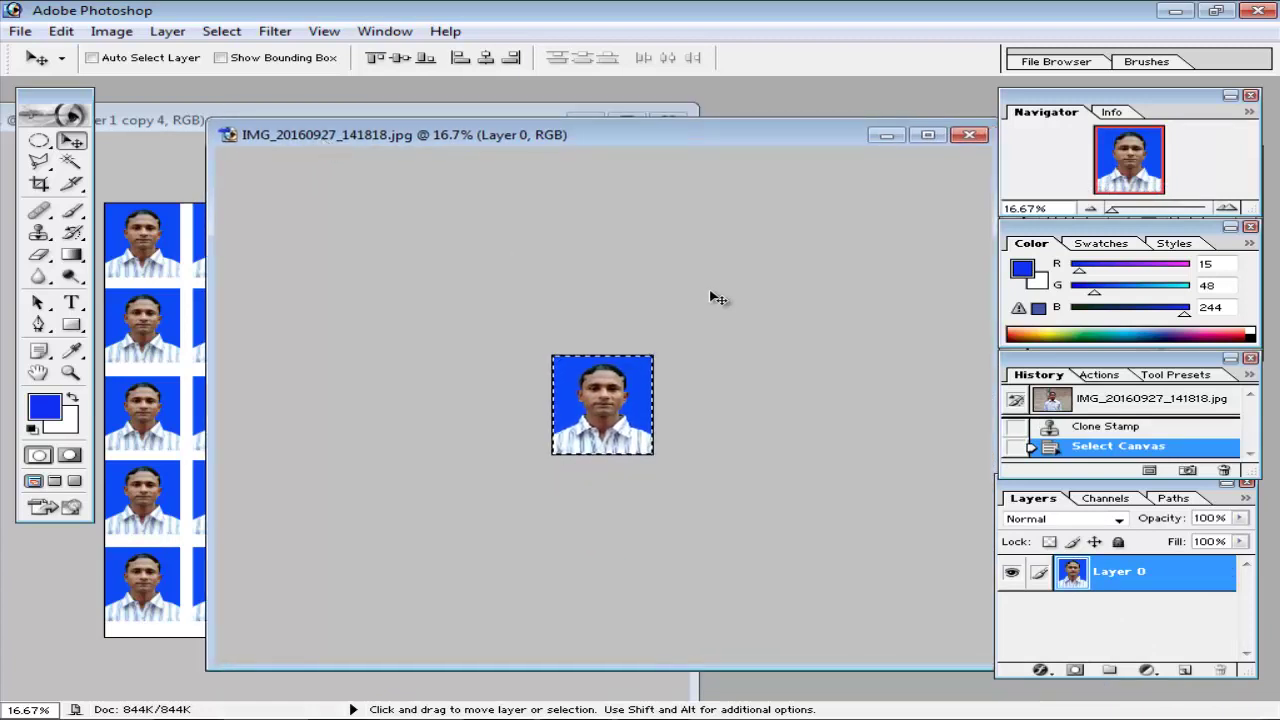
key("ctrl+plus")
key("ctrl+plus")
key("ctrl+plus")
key("ctrl+plus")
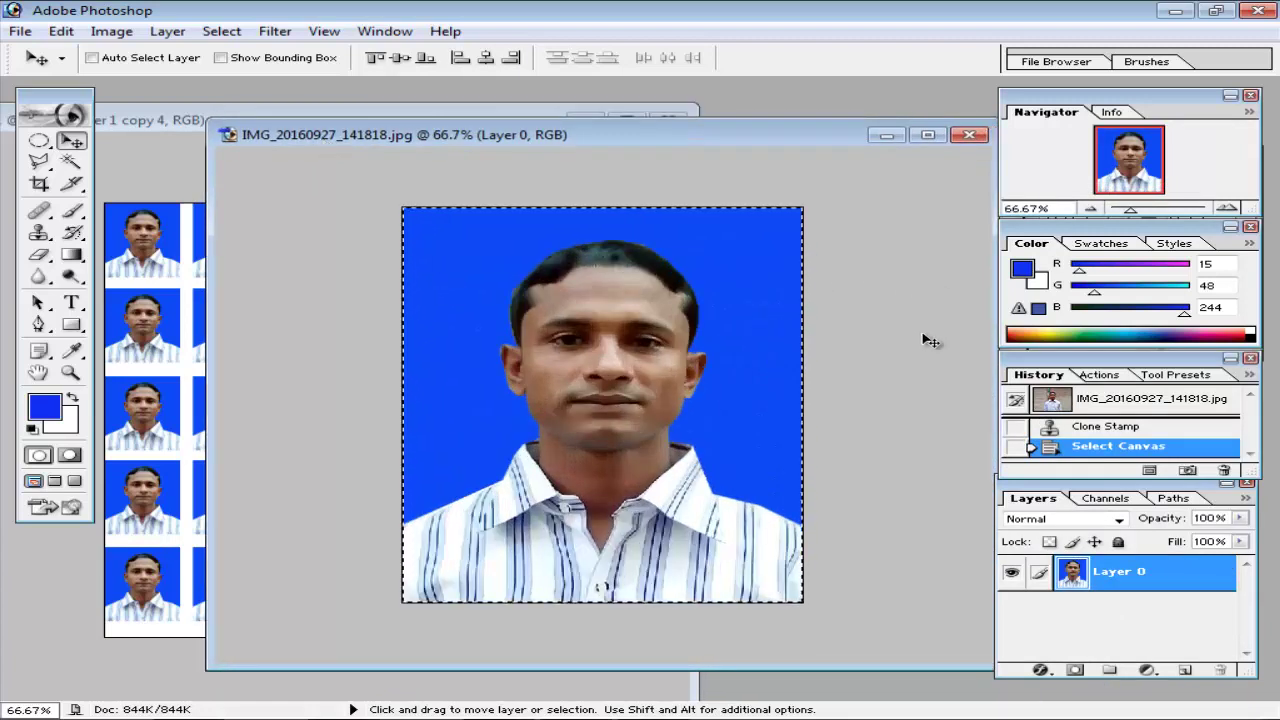
key("ctrl+d")
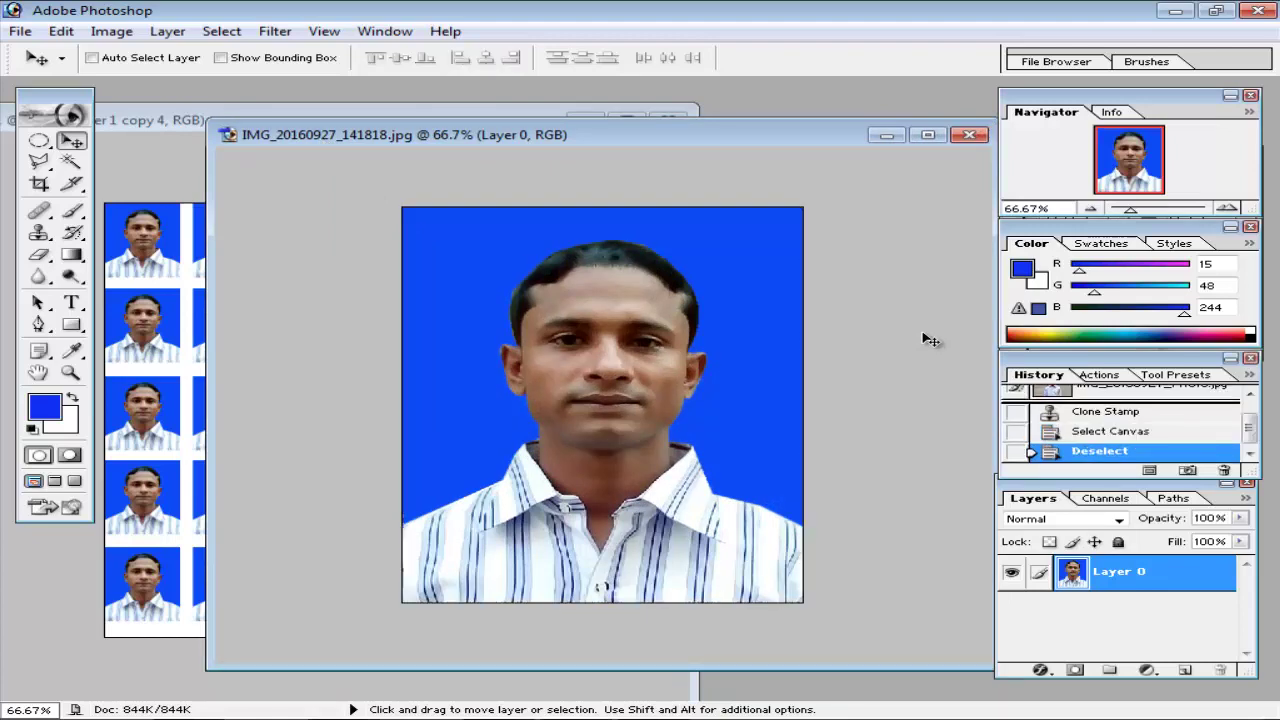